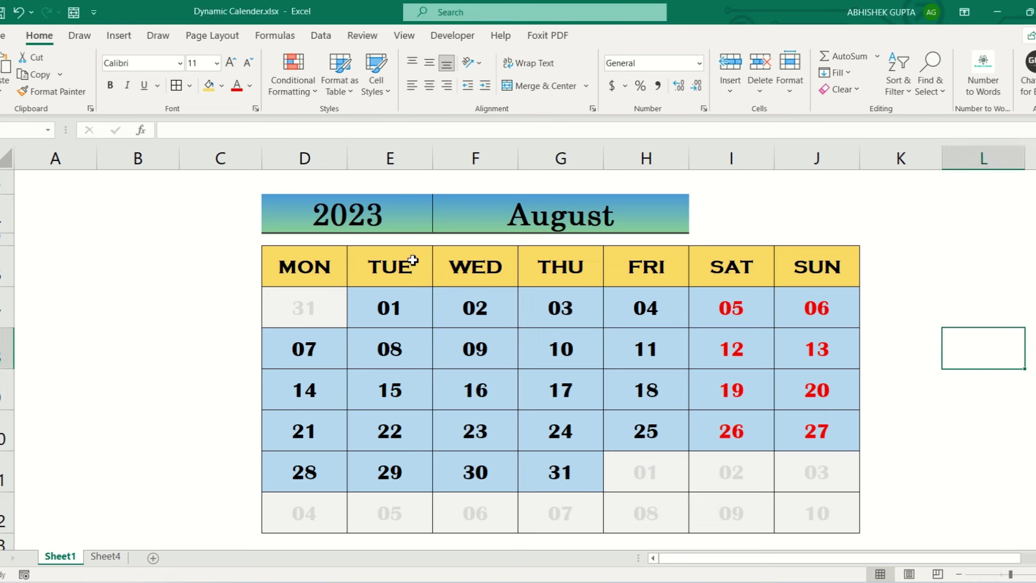
# Step: Pick July as the month and change the year cell to 2024
pyautogui.click(383, 219)
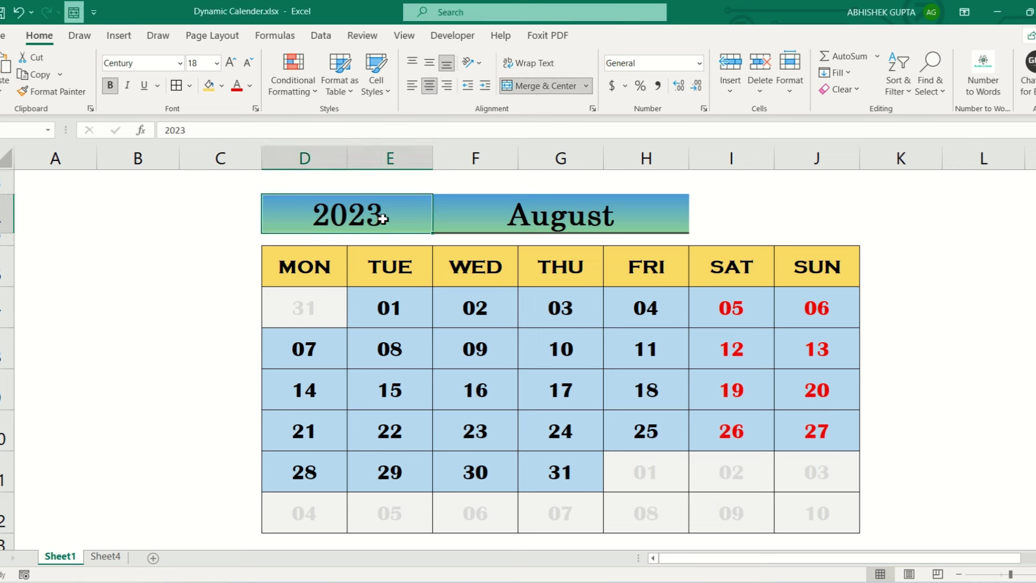
pyautogui.click(553, 215)
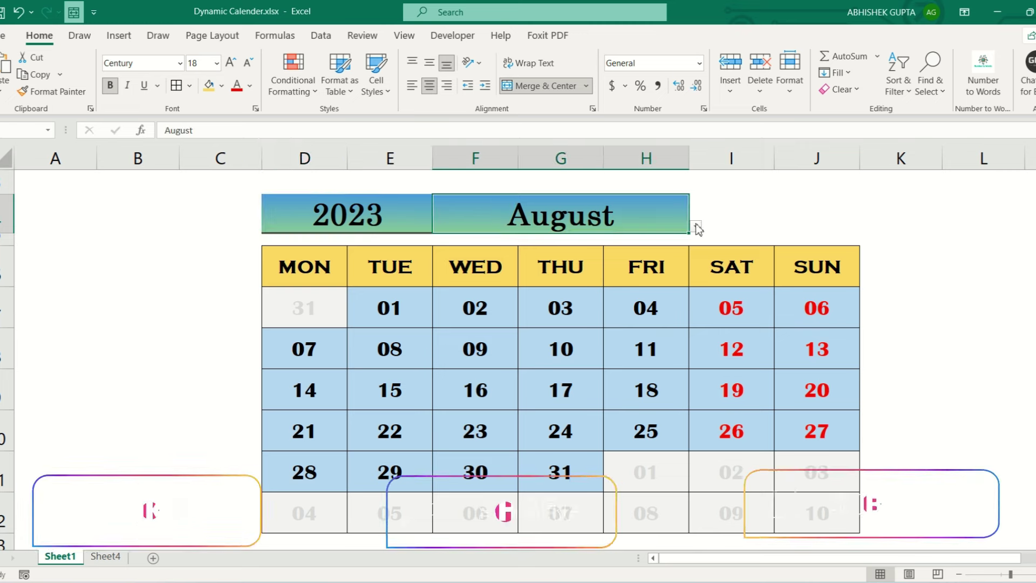
pyautogui.click(694, 226)
pyautogui.click(462, 278)
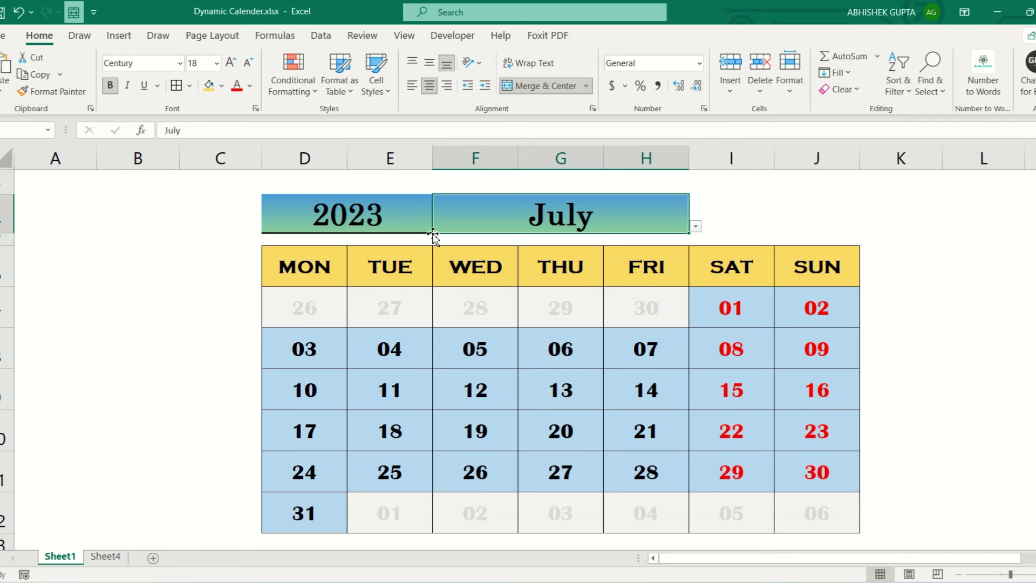
pyautogui.click(390, 215)
pyautogui.press('BackSpace')
pyautogui.write('20')
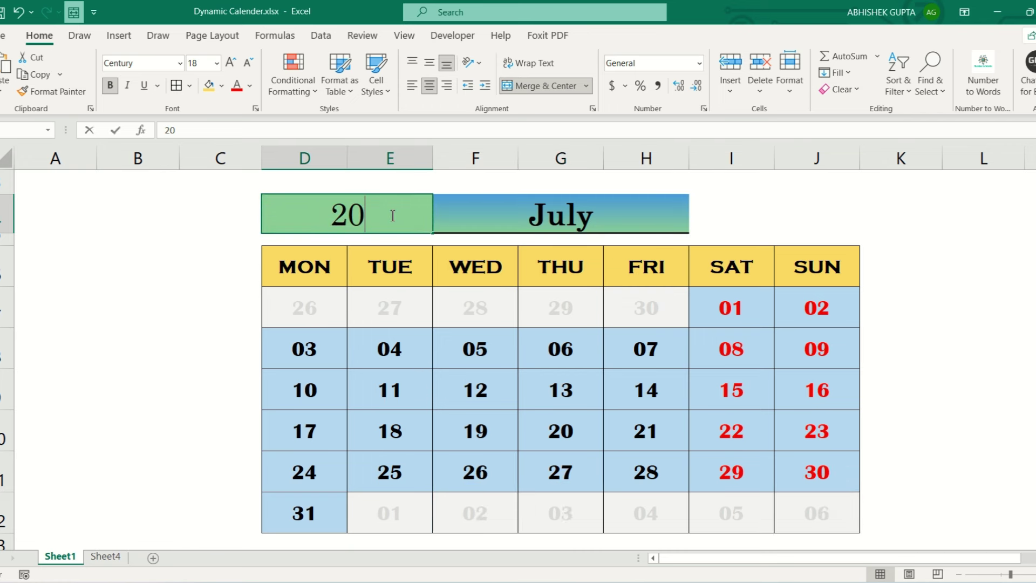
pyautogui.write('24')
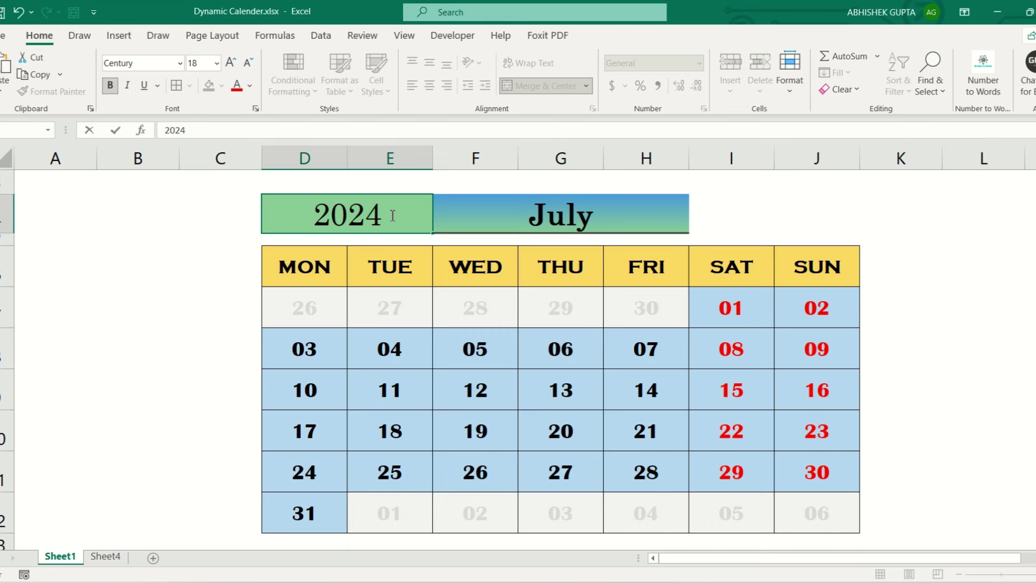
pyautogui.press('Return')
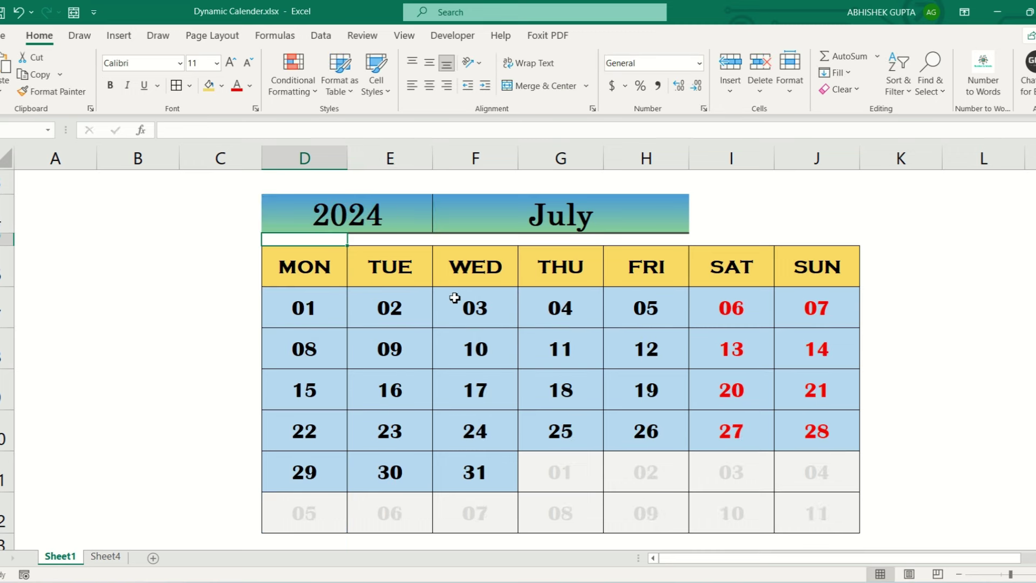
# Step: Switch the month to August and inspect the formula behind the date 07
pyautogui.click(553, 230)
pyautogui.click(695, 226)
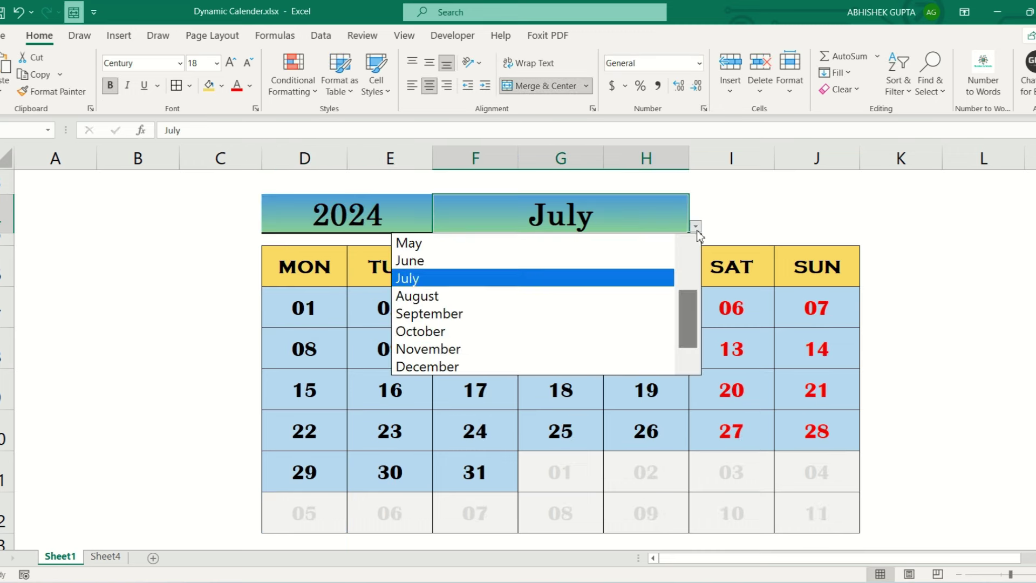
pyautogui.click(493, 296)
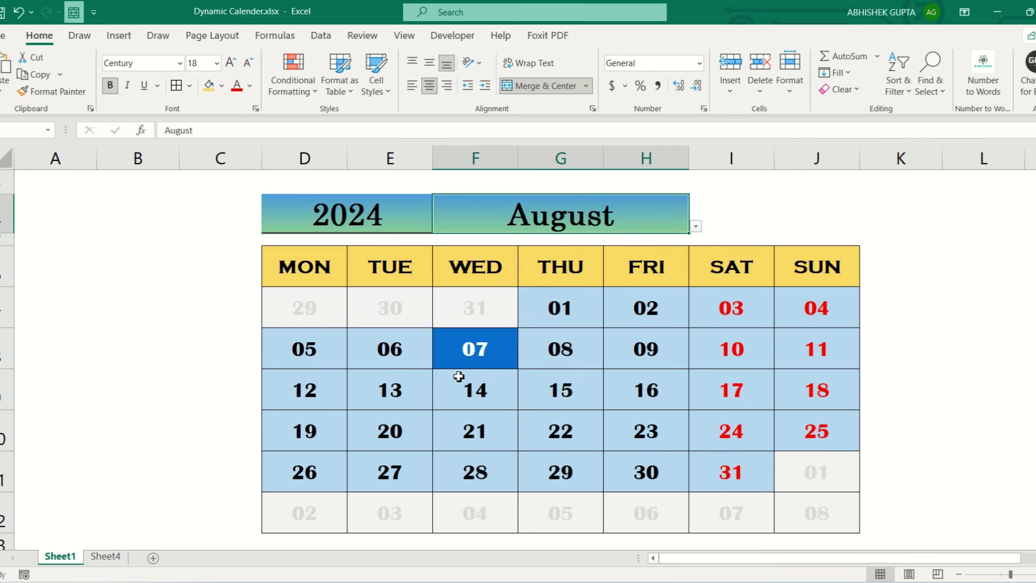
pyautogui.click(465, 351)
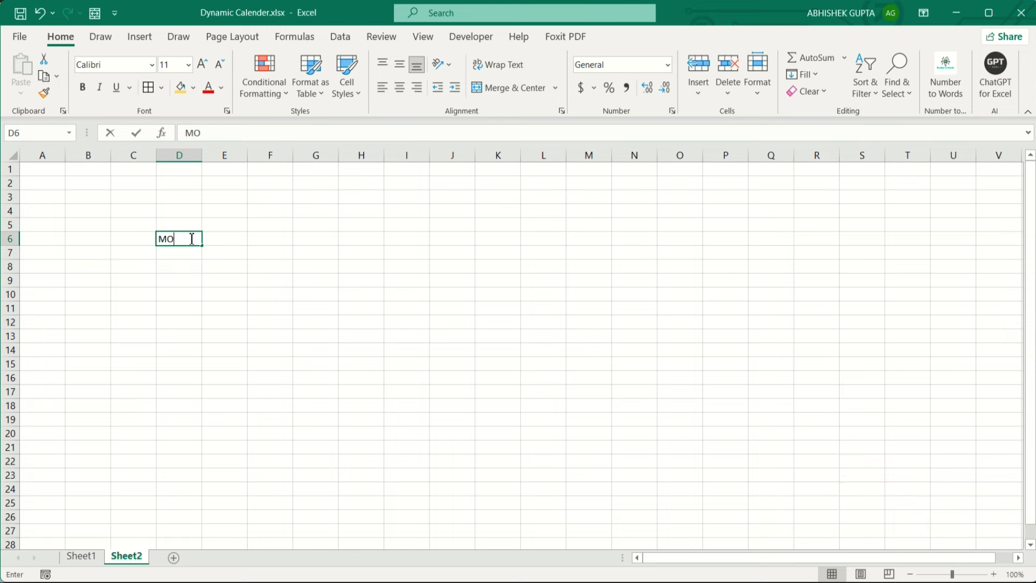
# Step: Finish MON in D6 and fill the weekday names across to SUN in J6
pyautogui.write('N')
pyautogui.press('Tab')
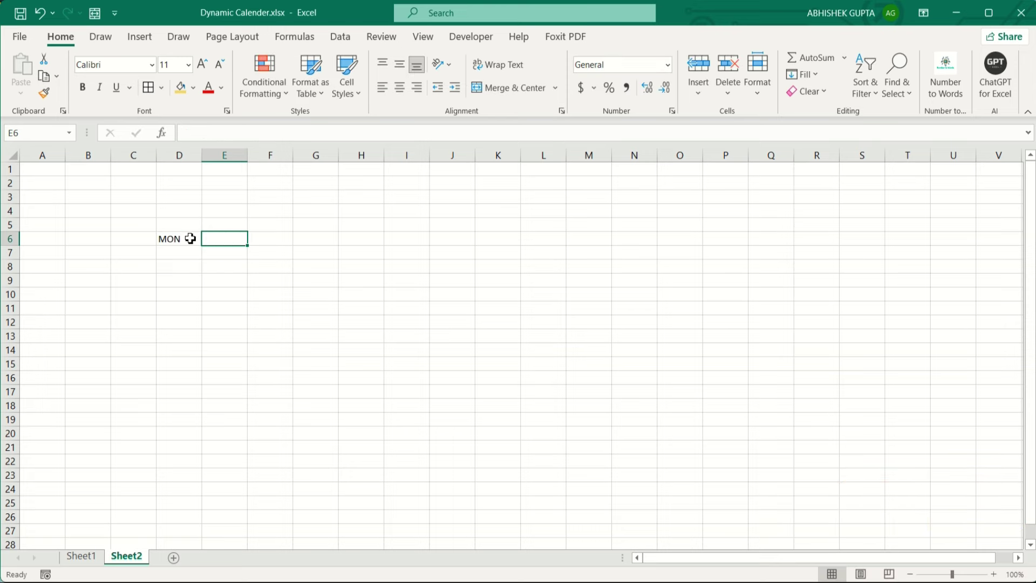
pyautogui.click(190, 238)
pyautogui.moveTo(203, 247); pyautogui.dragTo(458, 243)
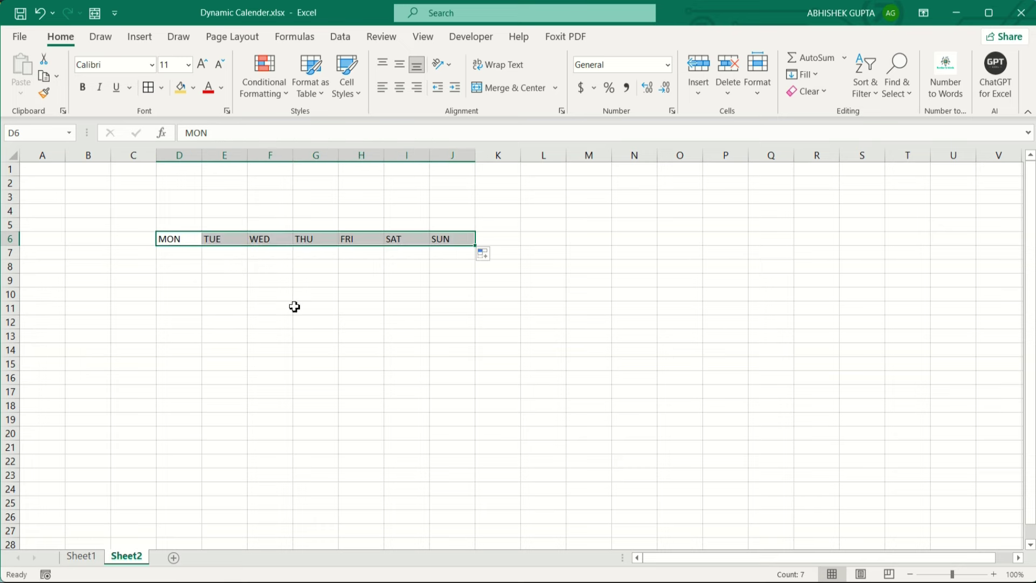
pyautogui.click(186, 198)
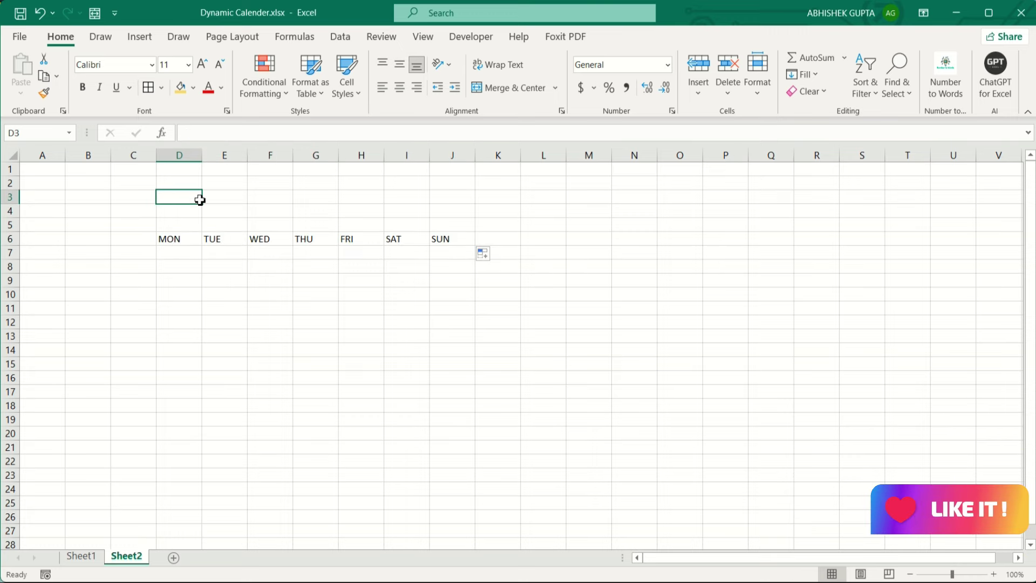
# Step: Enter 2024 in D3, merge and centre it across D3:E3, and merge F3:G3
pyautogui.write('2024')
pyautogui.moveTo(200, 198); pyautogui.dragTo(204, 198)
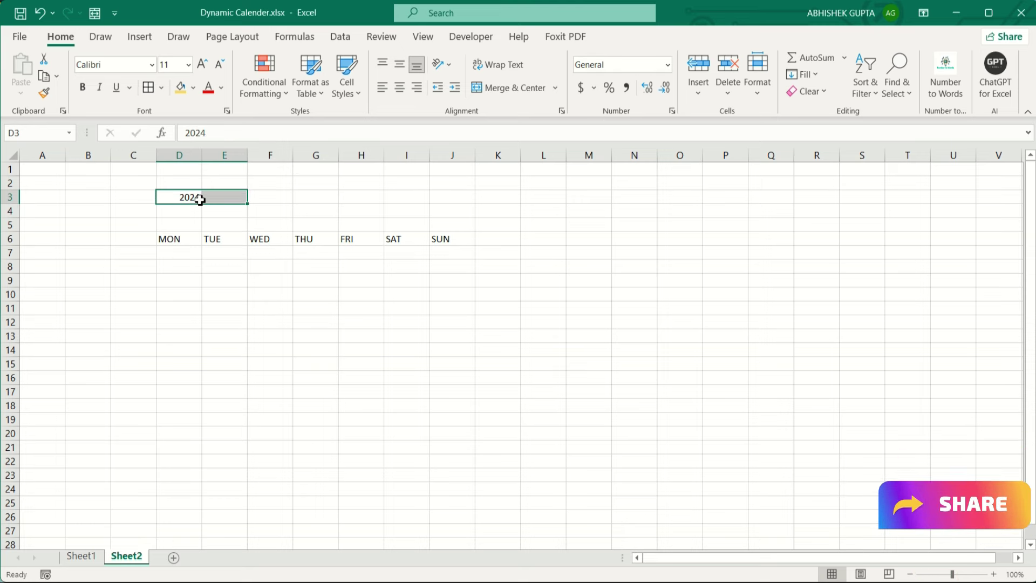
pyautogui.click(509, 87)
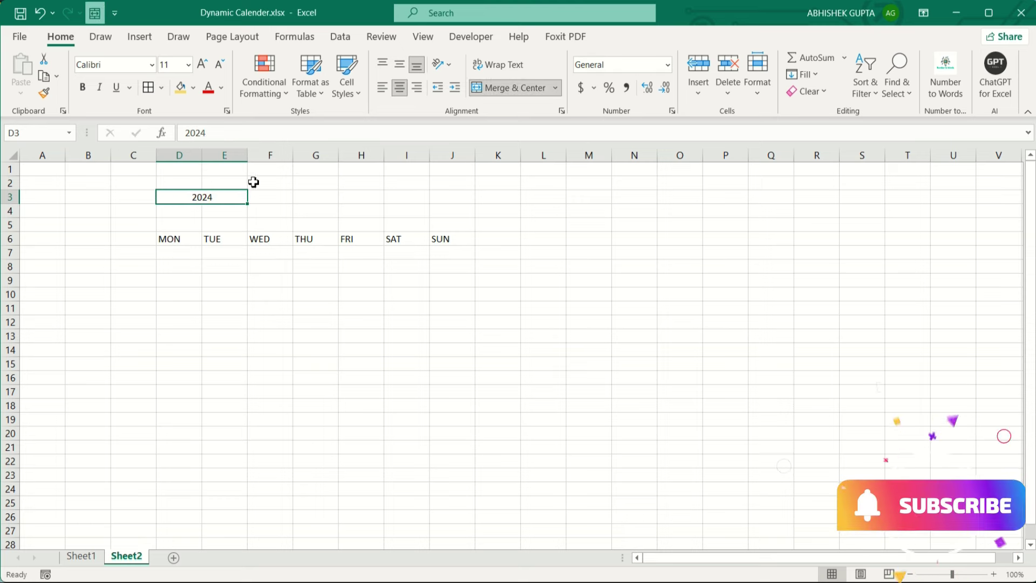
pyautogui.moveTo(280, 196); pyautogui.dragTo(308, 196)
pyautogui.click(527, 90)
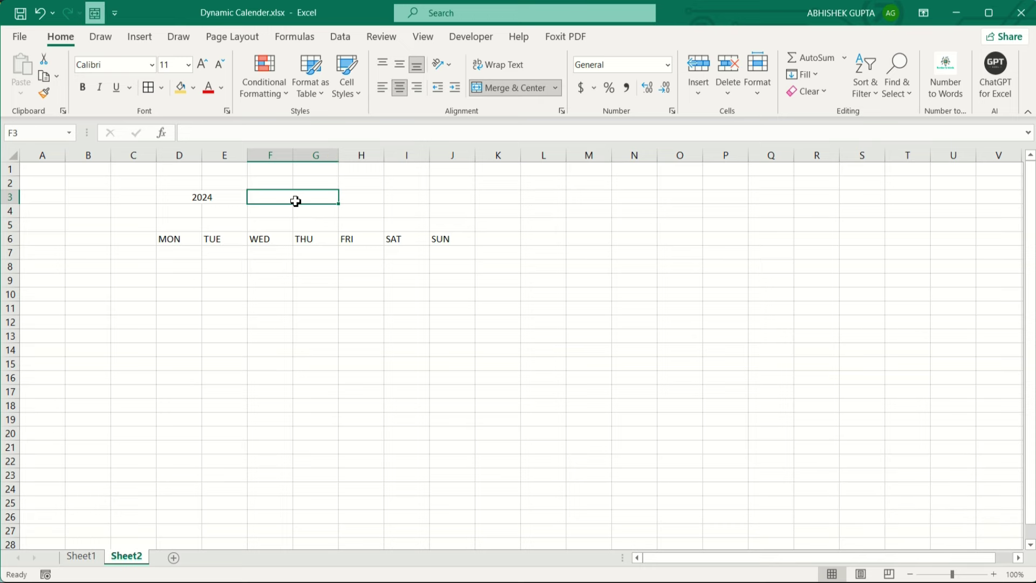
# Step: Enter January in A10 and fill the month names down to December in A21
pyautogui.click(43, 295)
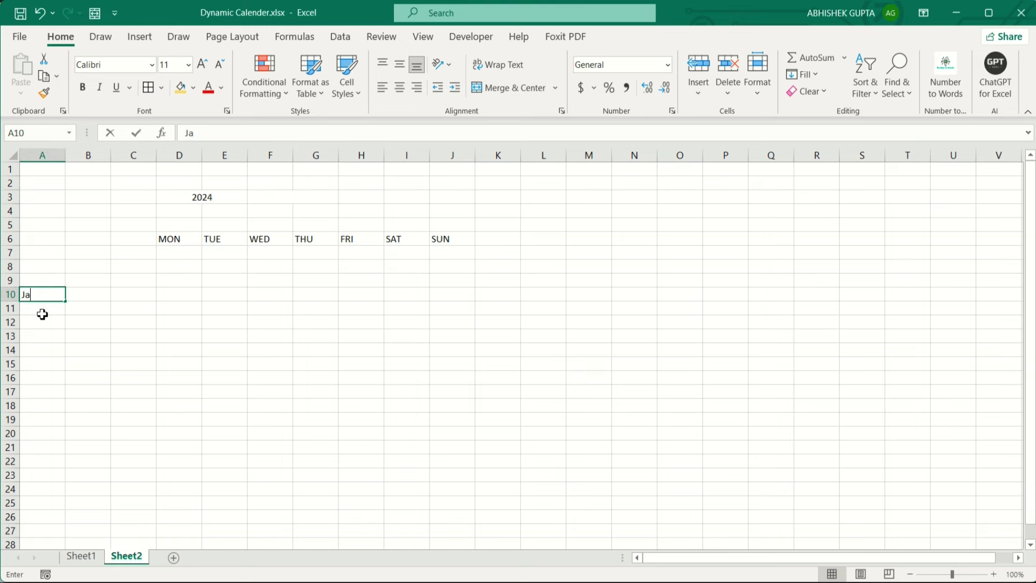
pyautogui.write('January')
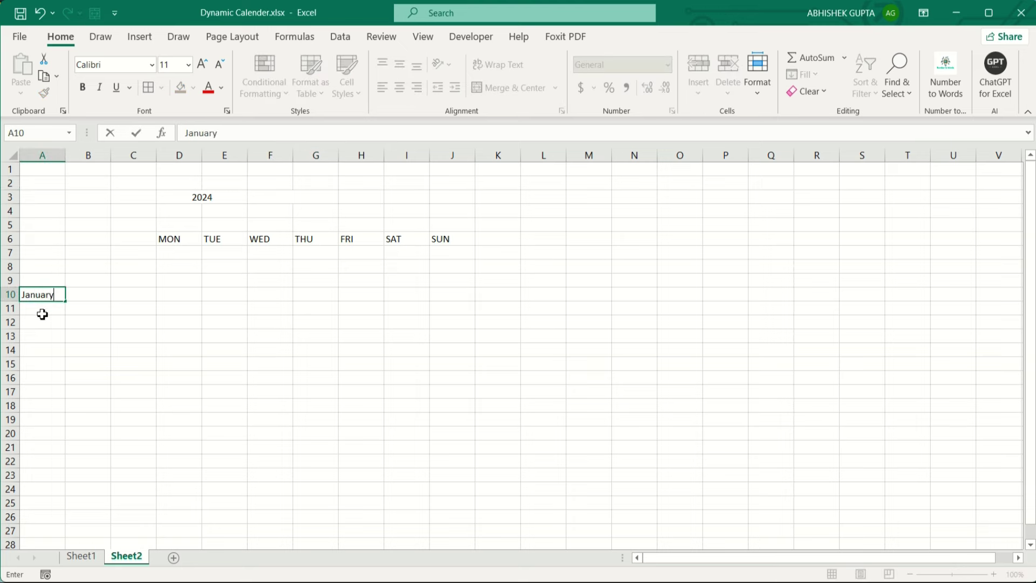
pyautogui.press('Return')
pyautogui.click(43, 295)
pyautogui.moveTo(65, 300)
pyautogui.mouseDown()
pyautogui.moveTo(49, 472)
pyautogui.moveTo(49, 447)
pyautogui.mouseUp()
pyautogui.click(291, 201)
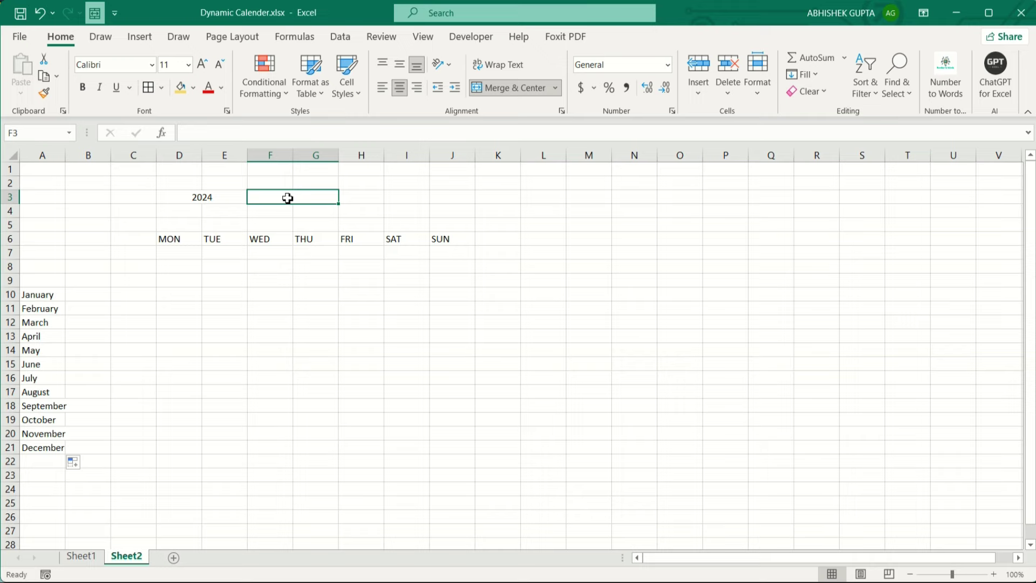
# Step: Give F3:G3 a List data validation with source =$A$10:$A$21
pyautogui.click(340, 38)
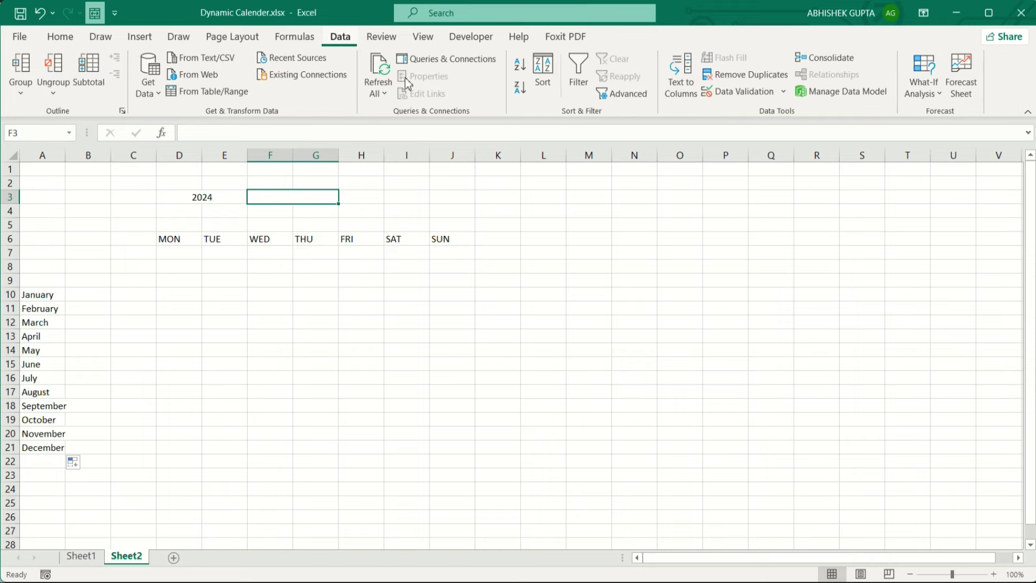
pyautogui.click(740, 93)
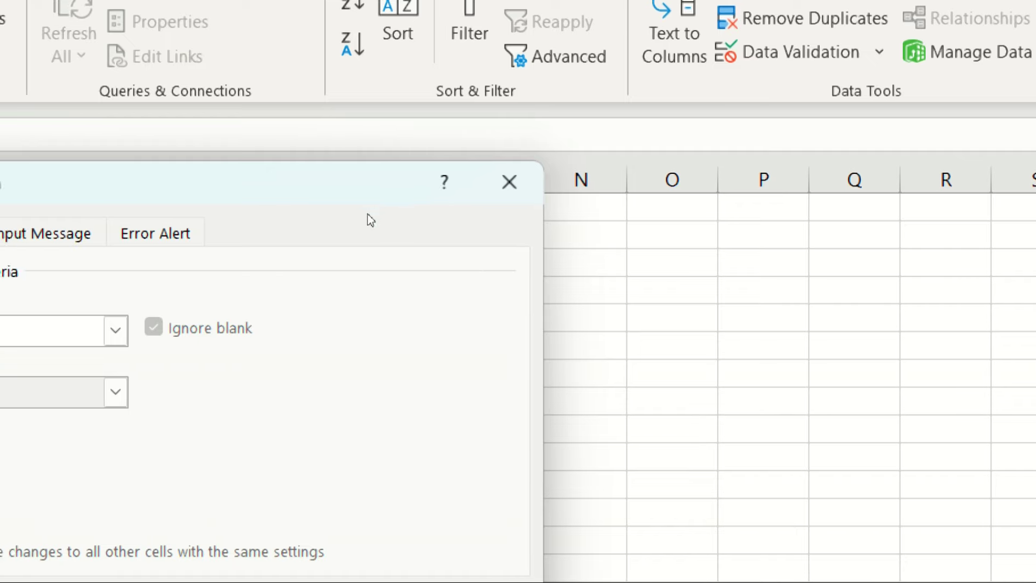
pyautogui.hotkey('alt', 'Down')
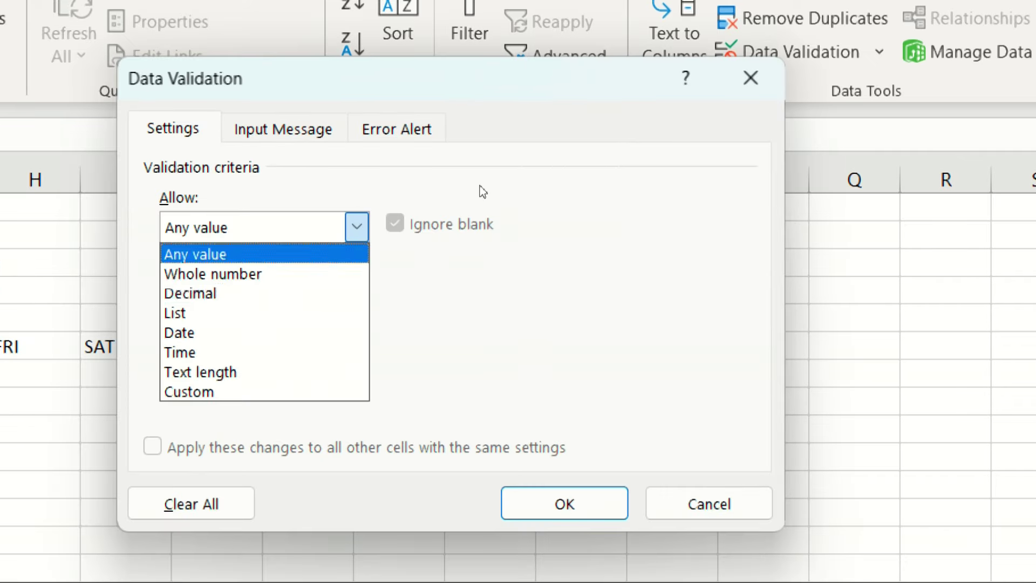
pyautogui.press('Down')
pyautogui.press('Down')
pyautogui.press('Down')
pyautogui.press('Return')
pyautogui.hotkey('alt', 's')
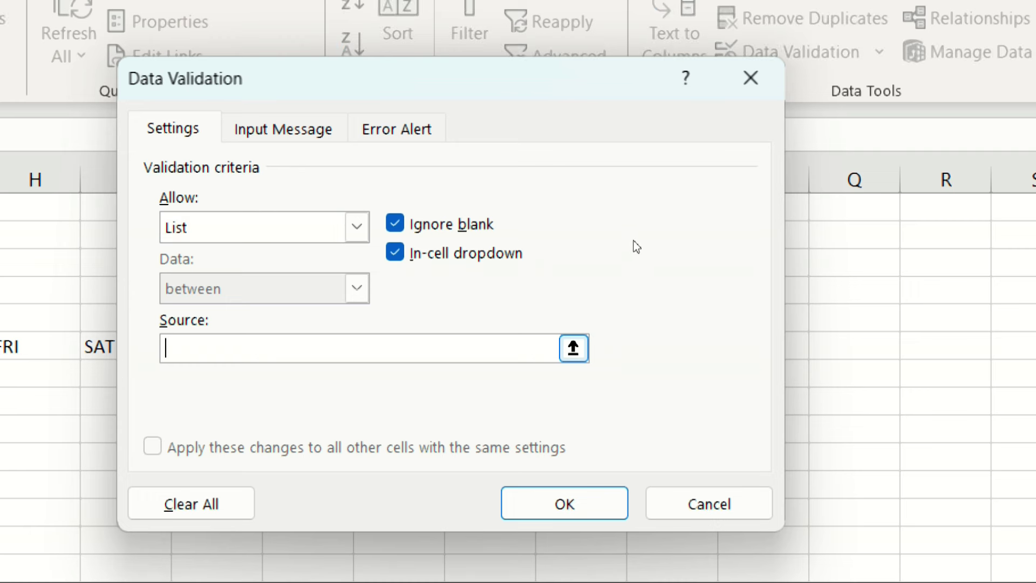
pyautogui.click(573, 348)
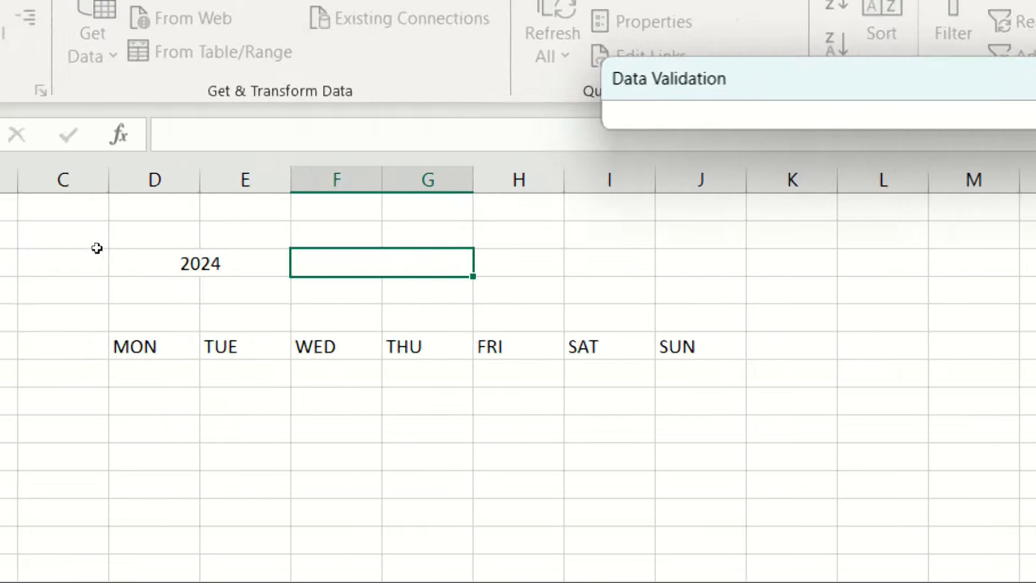
pyautogui.moveTo(56, 295); pyautogui.dragTo(40, 435)
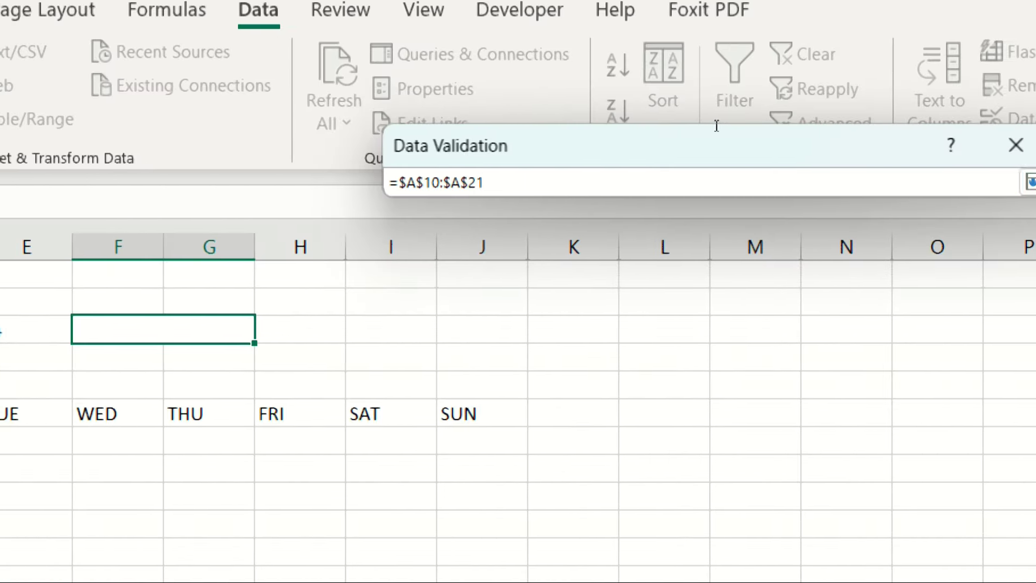
pyautogui.press('Return')
pyautogui.press('Return')
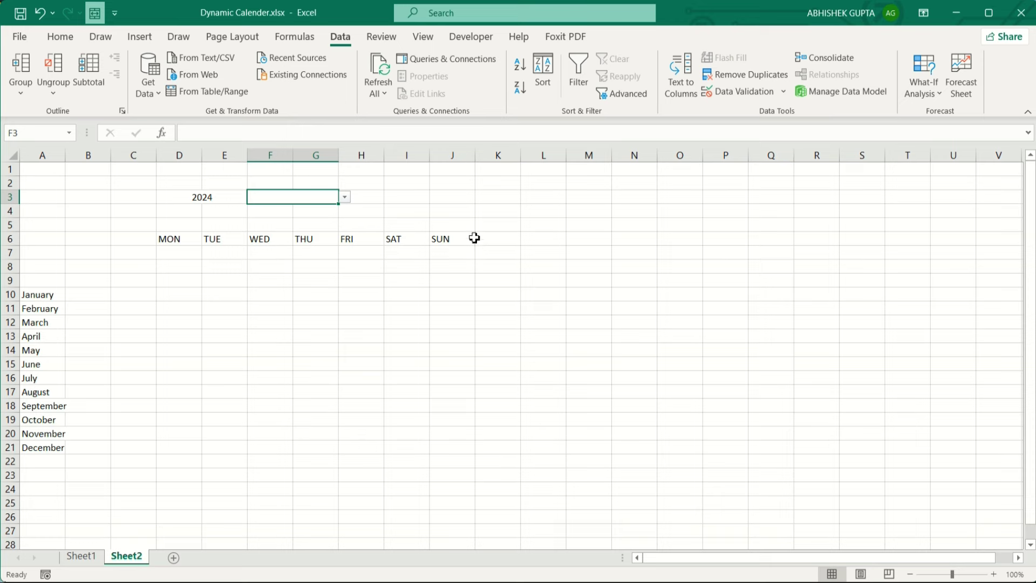
# Step: Choose April from the new month dropdown and select the 2024 and April cells
pyautogui.click(345, 197)
pyautogui.click(316, 237)
pyautogui.click(236, 197)
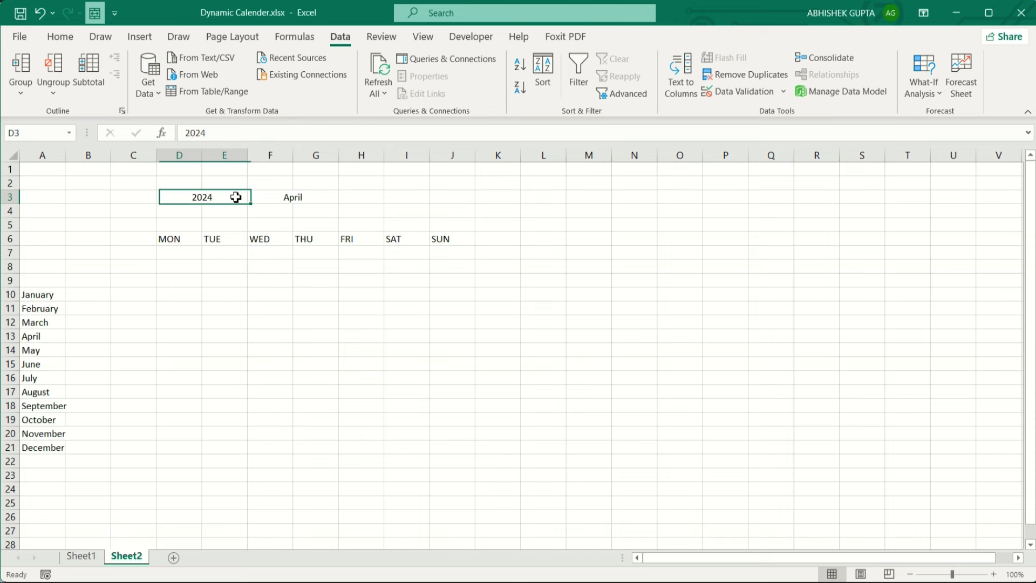
pyautogui.moveTo(236, 197); pyautogui.dragTo(278, 197)
# Step: Format the 2024 and April headers as bold 18-point Century, leaving fill colour unchanged
pyautogui.click(59, 36)
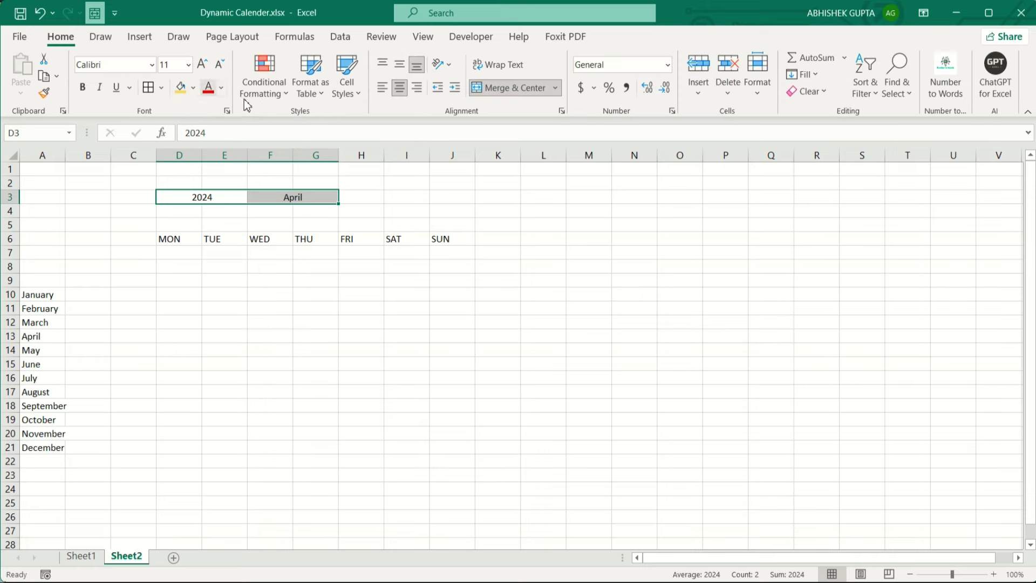
pyautogui.click(203, 64)
pyautogui.click(203, 64)
pyautogui.click(204, 64)
pyautogui.click(203, 64)
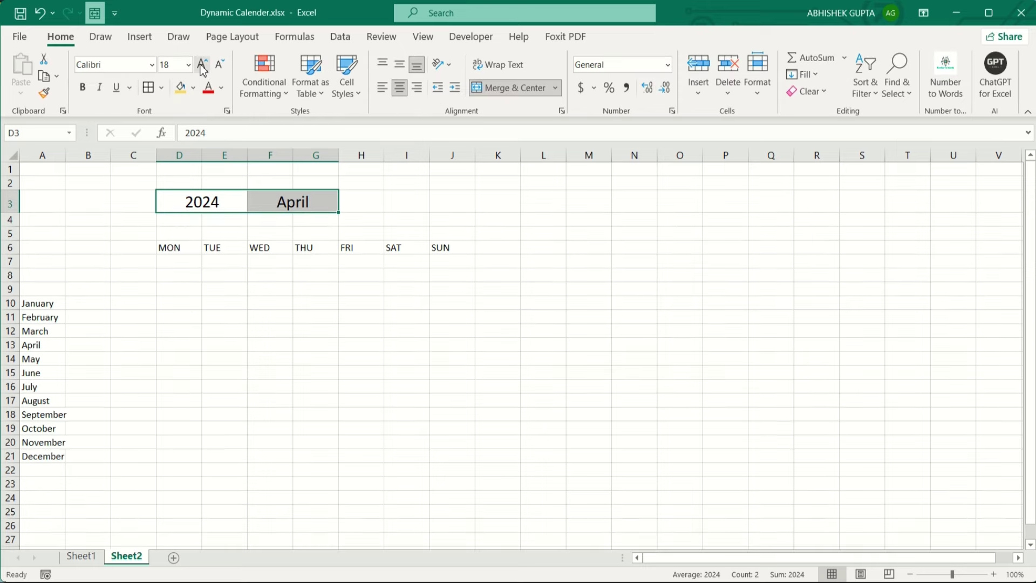
pyautogui.click(130, 65)
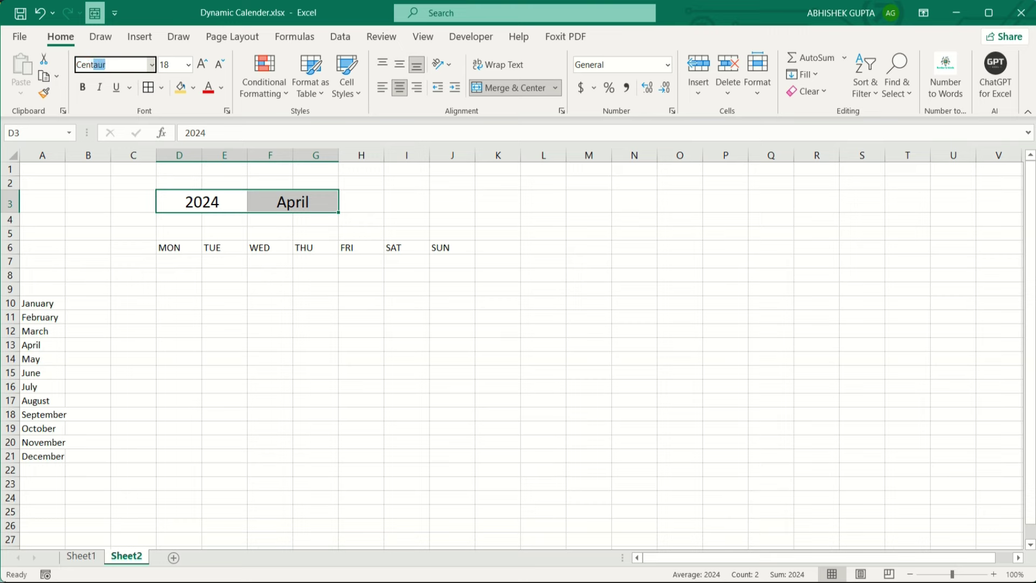
pyautogui.press('Return')
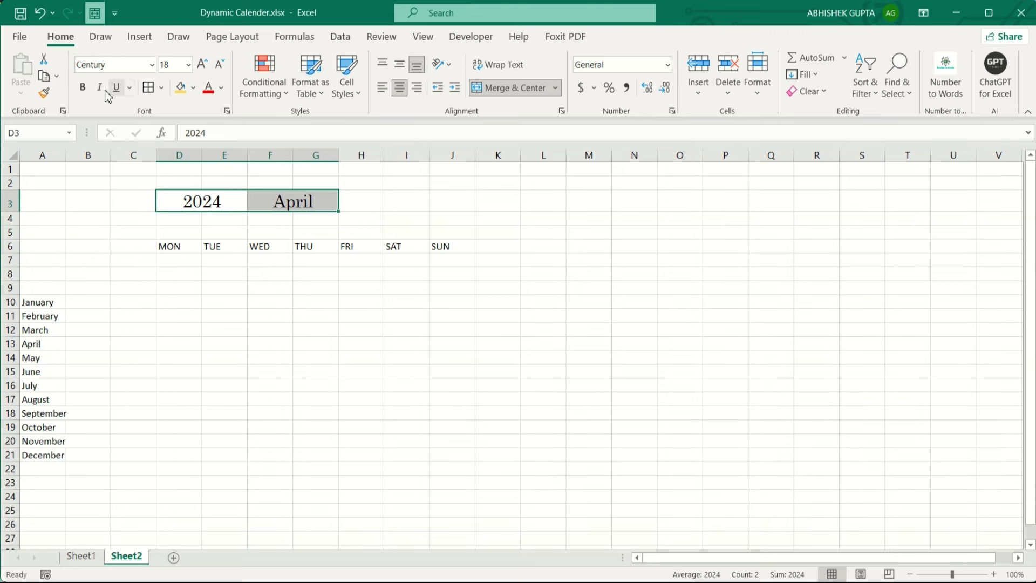
pyautogui.click(83, 88)
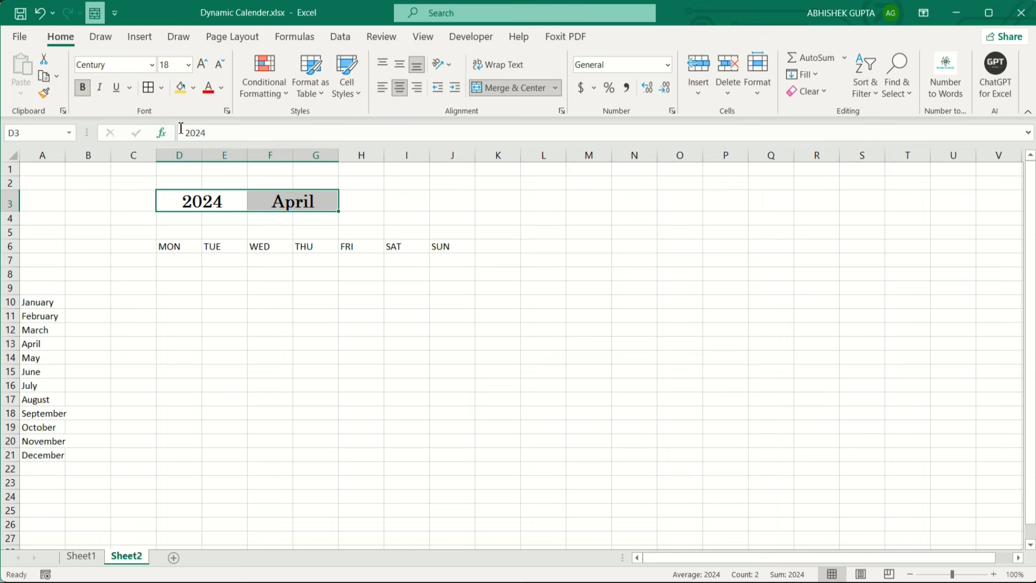
pyautogui.click(193, 87)
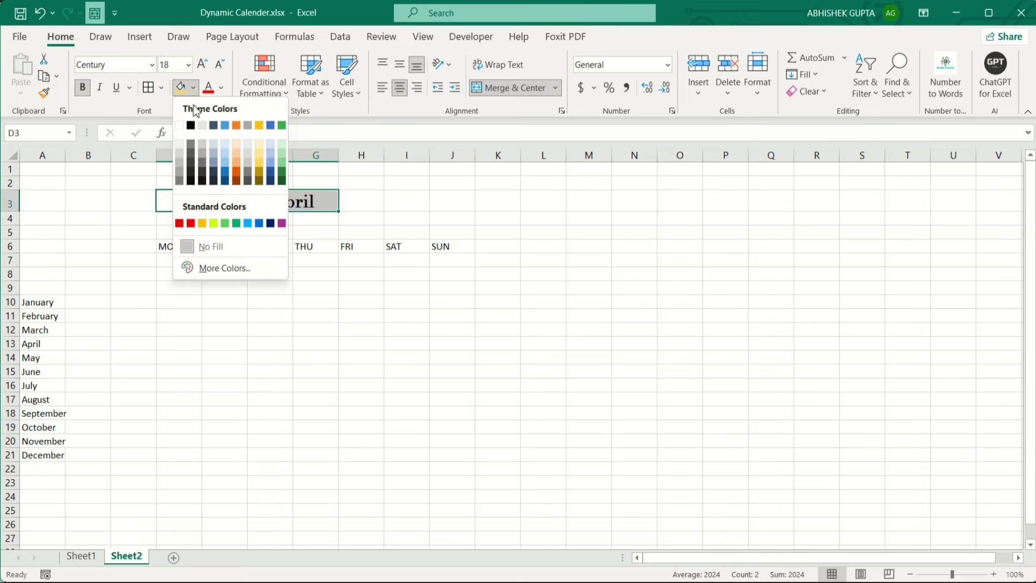
pyautogui.click(330, 199)
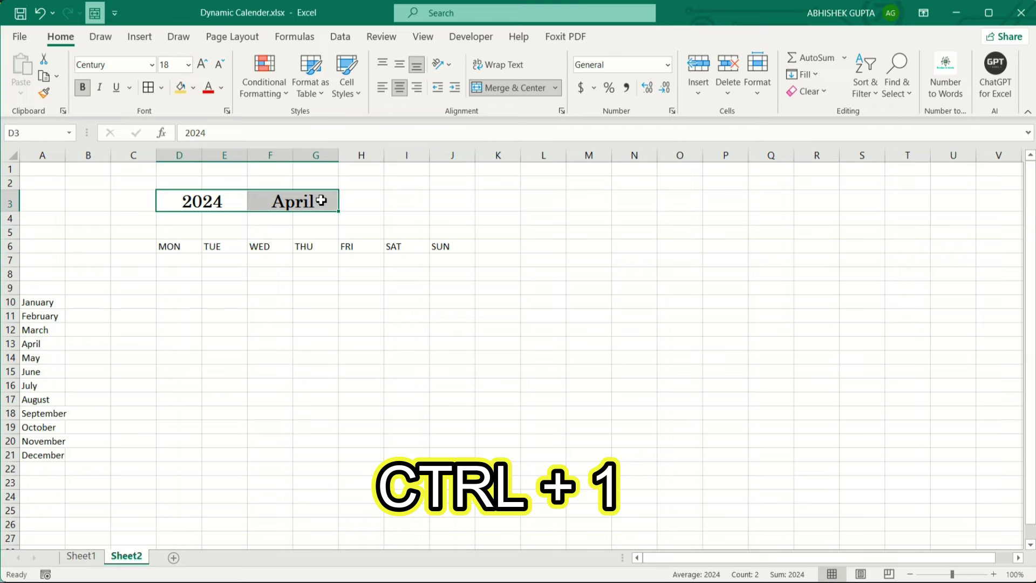
# Step: Apply a horizontal two-colour white-to-light-green gradient fill to the 2024 and April header
pyautogui.hotkey('ctrl', '1')
pyautogui.moveTo(484, 58); pyautogui.dragTo(364, 82)
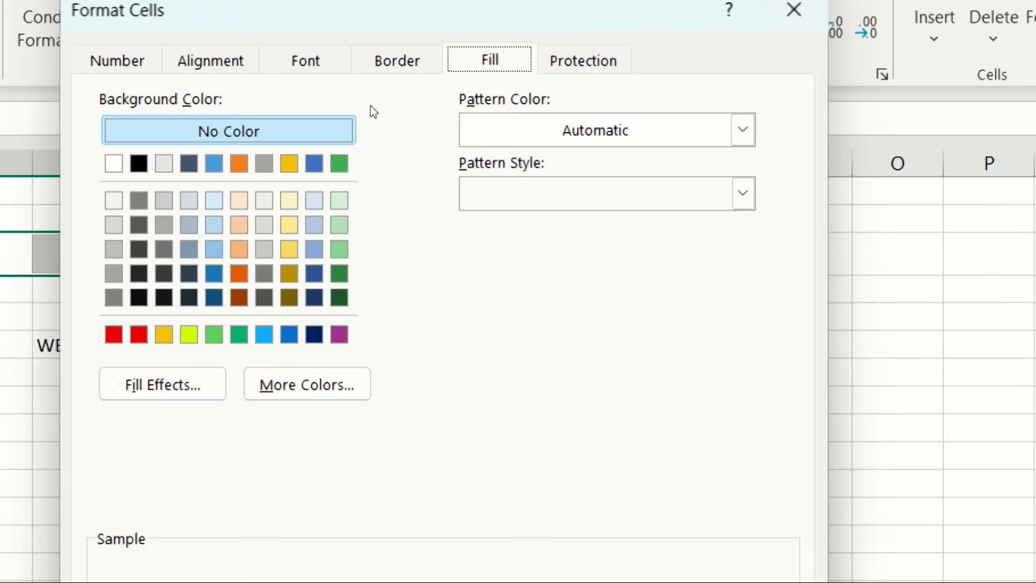
pyautogui.click(163, 384)
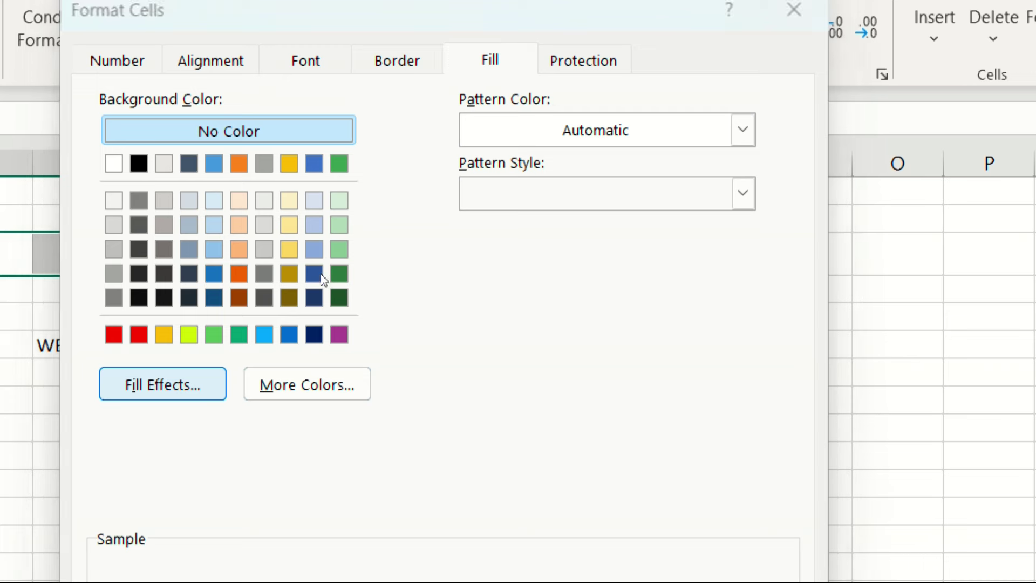
pyautogui.click(623, 156)
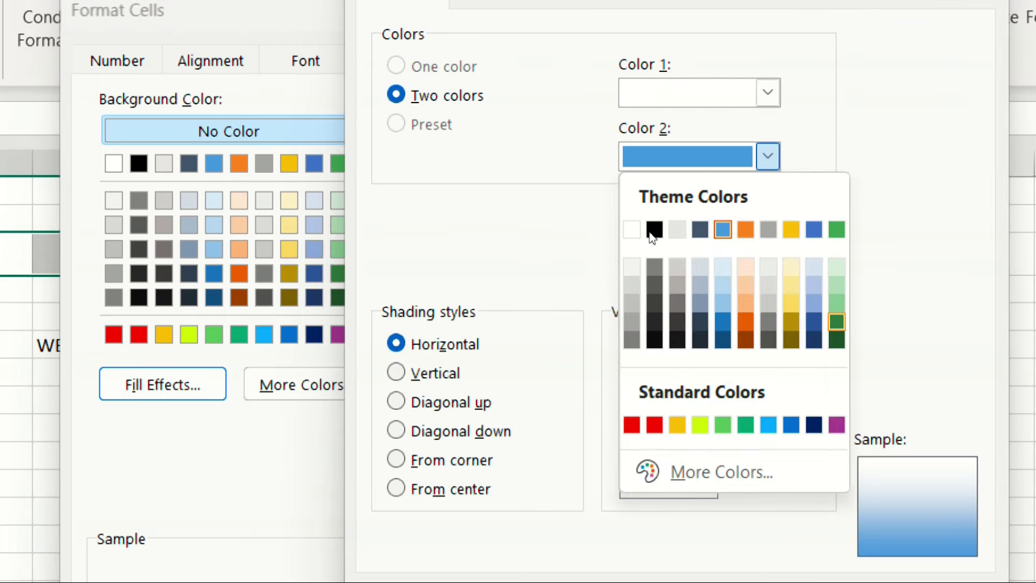
pyautogui.press('Up')
pyautogui.press('Return')
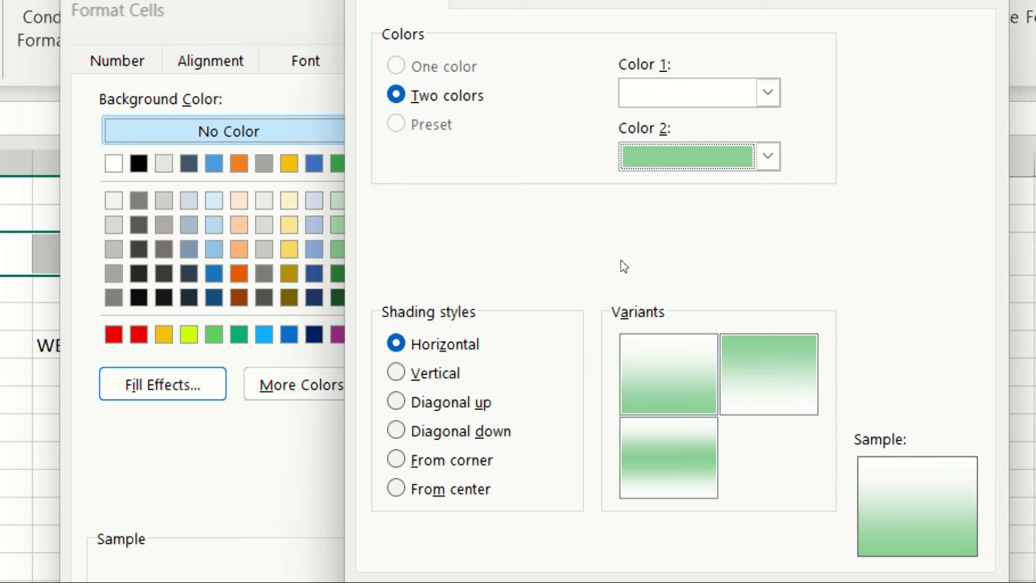
pyautogui.press('Tab')
pyautogui.press('Tab')
pyautogui.press('Right')
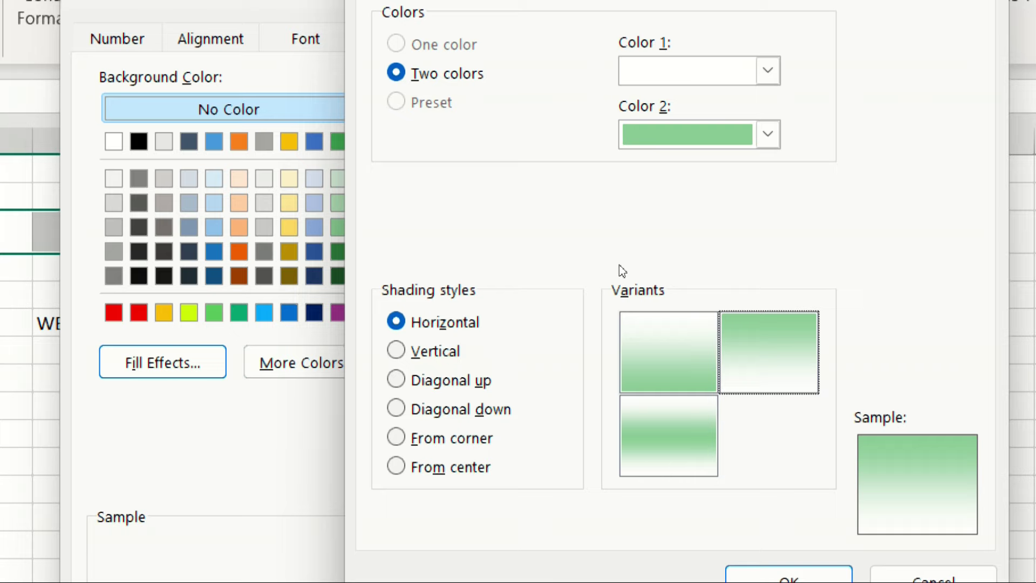
pyautogui.press('Return')
pyautogui.press('Return')
pyautogui.hotkey('ctrl', '-')
pyautogui.press('Escape')
pyautogui.click(401, 325)
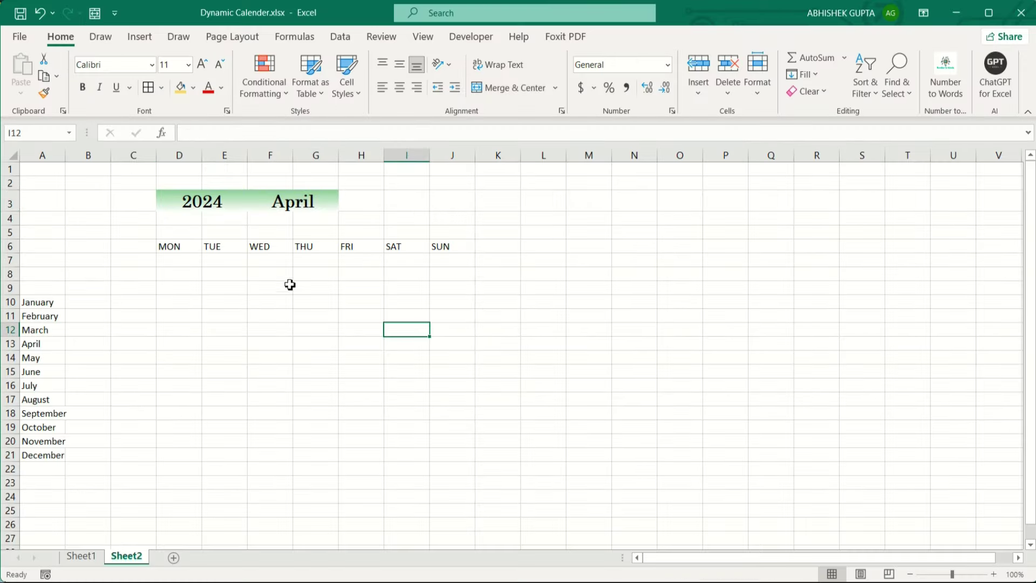
# Step: Add a bottom border under the 2024 and April header across D3:G3
pyautogui.click(239, 207)
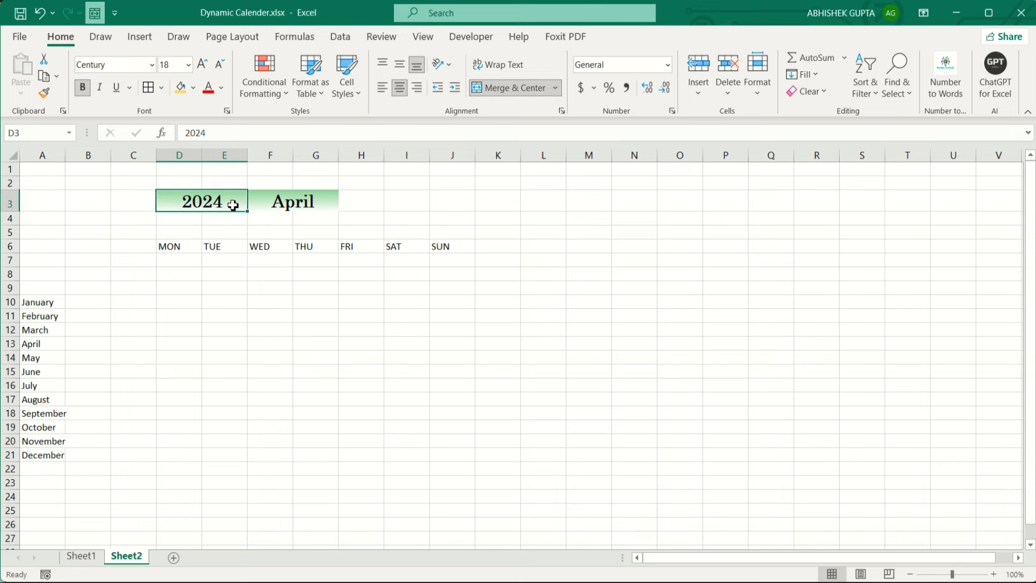
pyautogui.moveTo(233, 206); pyautogui.dragTo(279, 205)
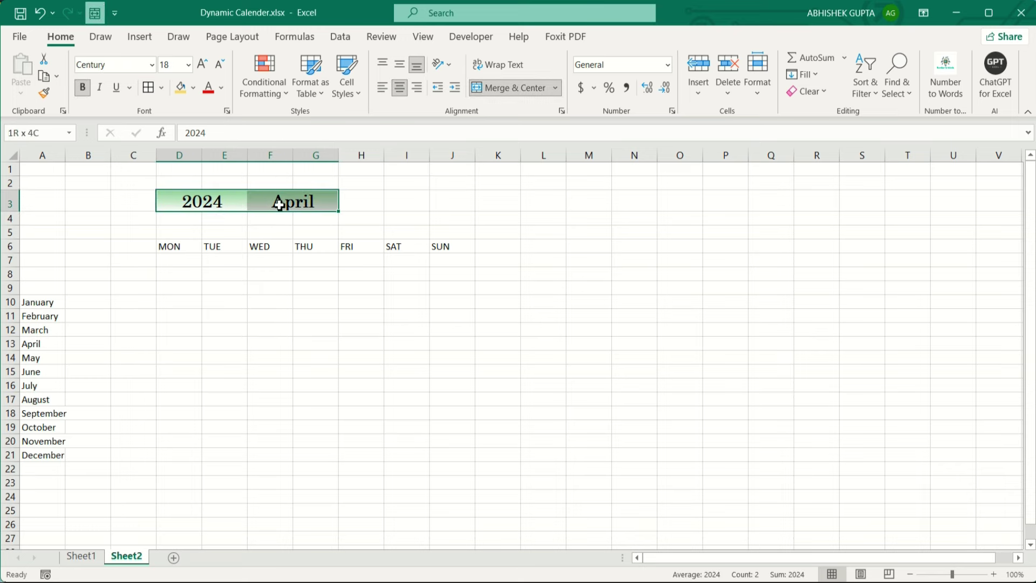
pyautogui.click(163, 89)
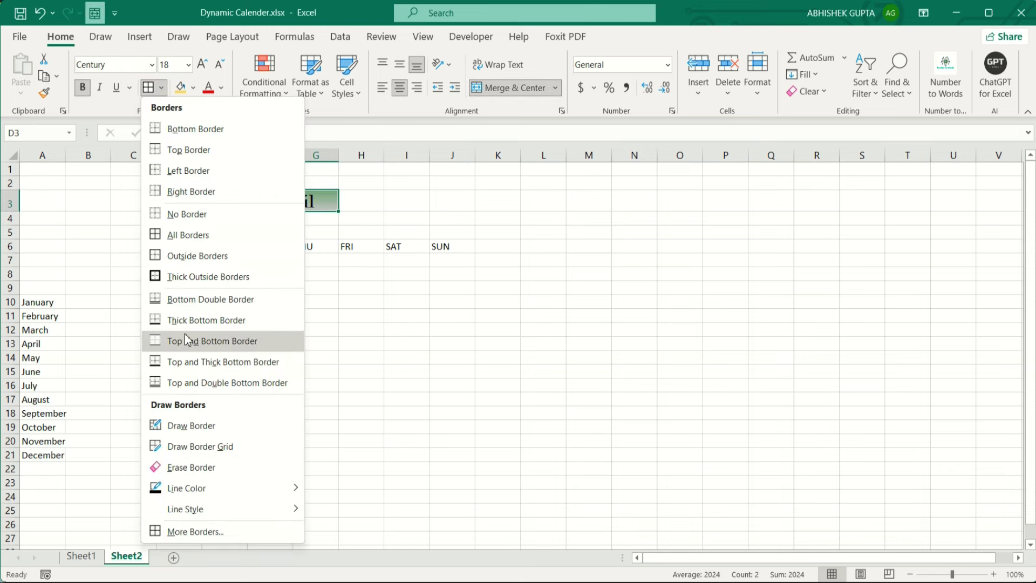
pyautogui.click(189, 299)
pyautogui.click(343, 301)
# Step: Add a left border on the April cell to divide year from month
pyautogui.click(284, 208)
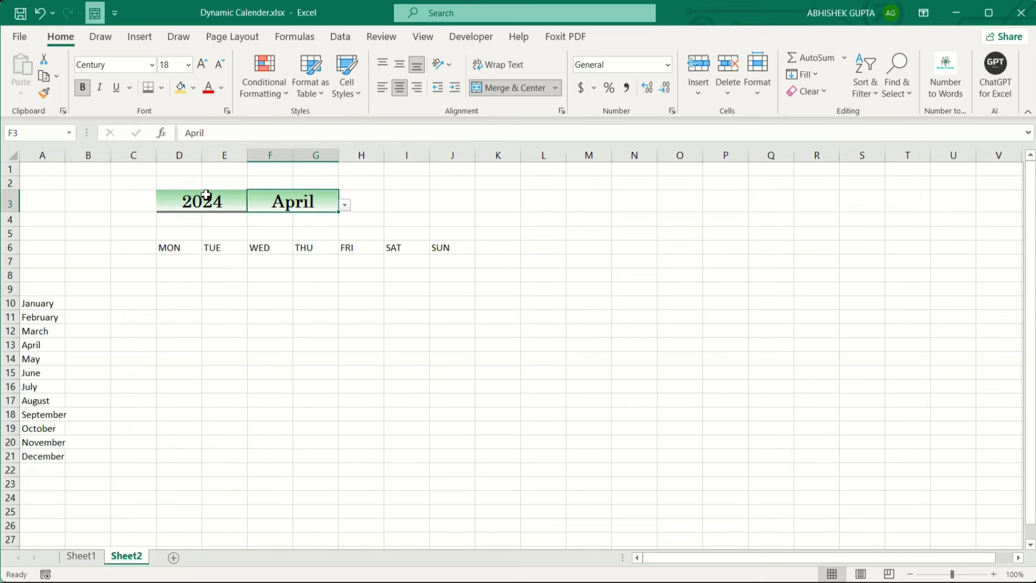
pyautogui.click(161, 87)
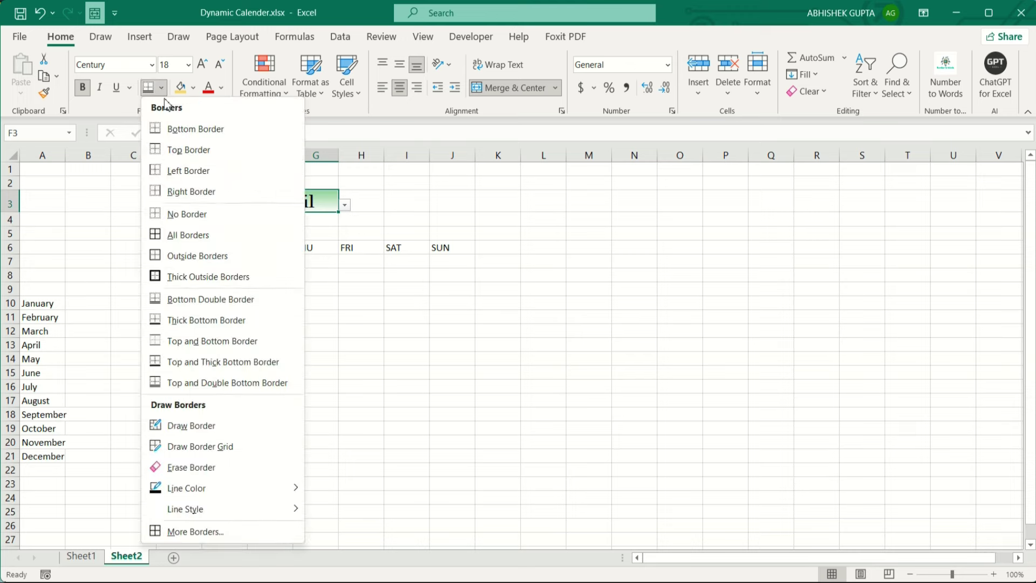
pyautogui.click(178, 170)
pyautogui.click(359, 344)
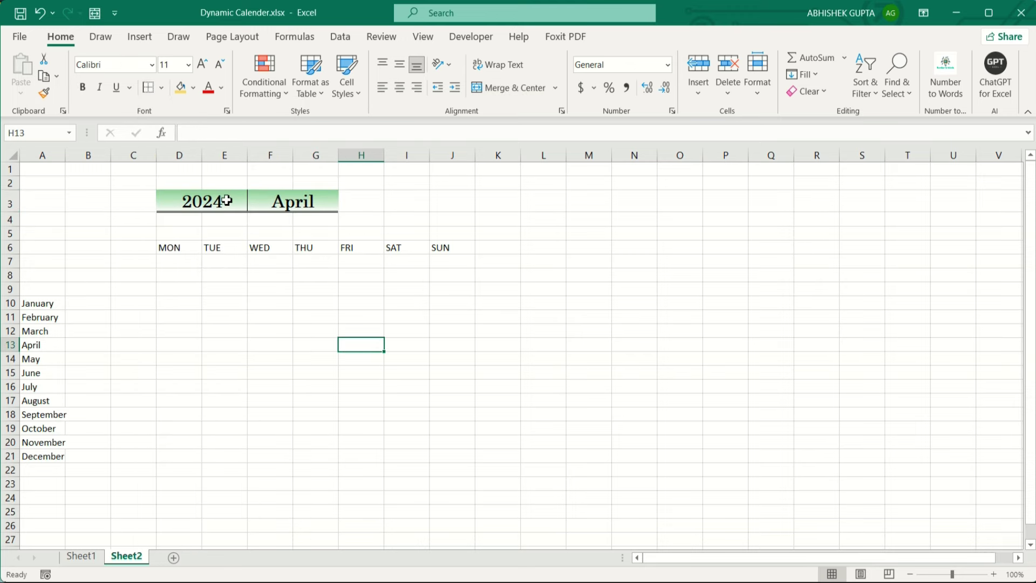
pyautogui.click(257, 303)
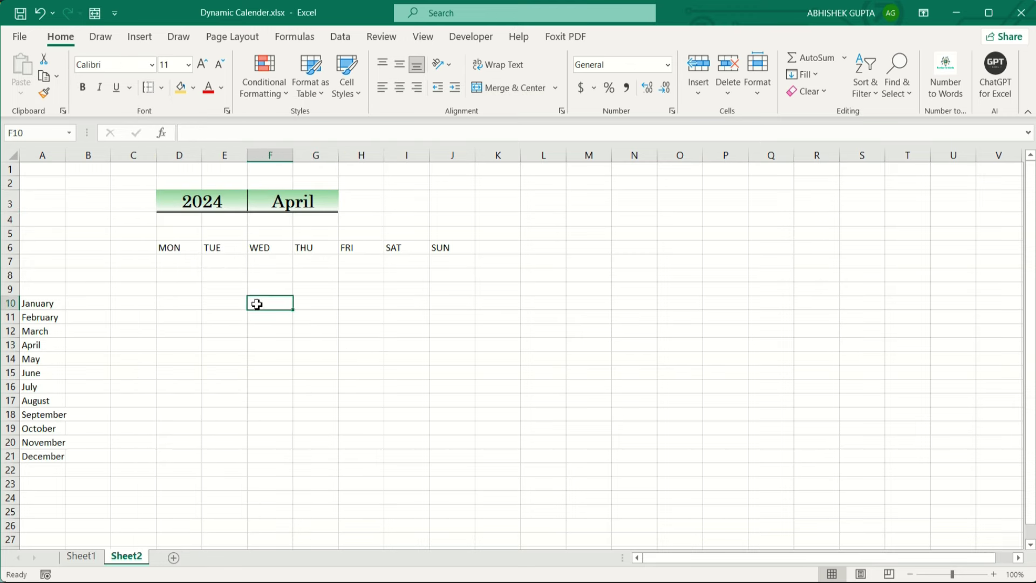
pyautogui.click(183, 263)
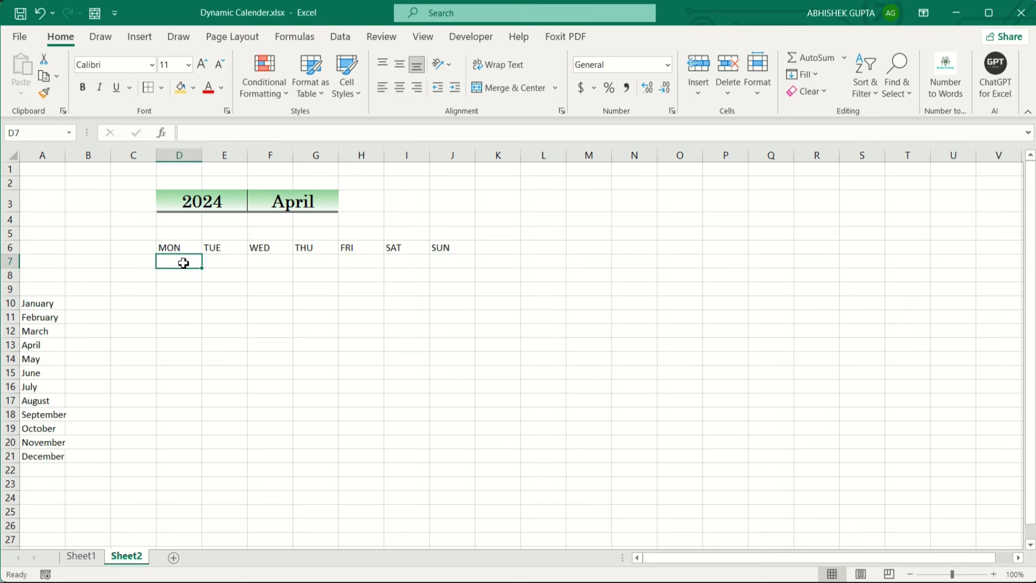
# Step: Put All Borders on every cell of the D6:J12 calendar grid
pyautogui.press('Up')
pyautogui.hotkey('shift', 'Down')
pyautogui.hotkey('shift', 'Down')
pyautogui.hotkey('shift', 'Down')
pyautogui.hotkey('shift', 'Down')
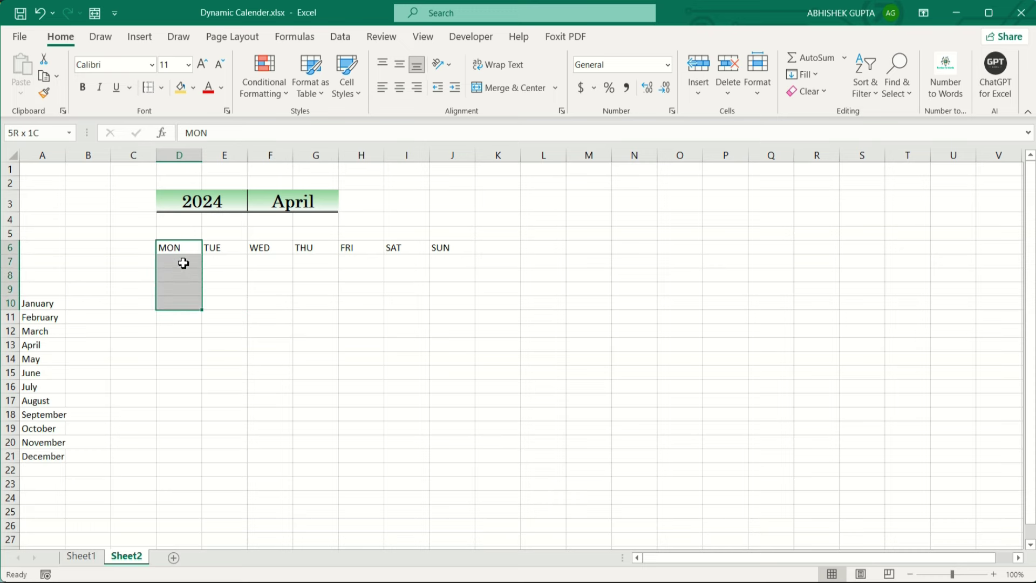
pyautogui.hotkey('shift', 'Down')
pyautogui.hotkey('shift', 'Down')
pyautogui.hotkey('shift', 'Right')
pyautogui.hotkey('shift', 'Right')
pyautogui.hotkey('shift', 'Right')
pyautogui.hotkey('shift', 'Right')
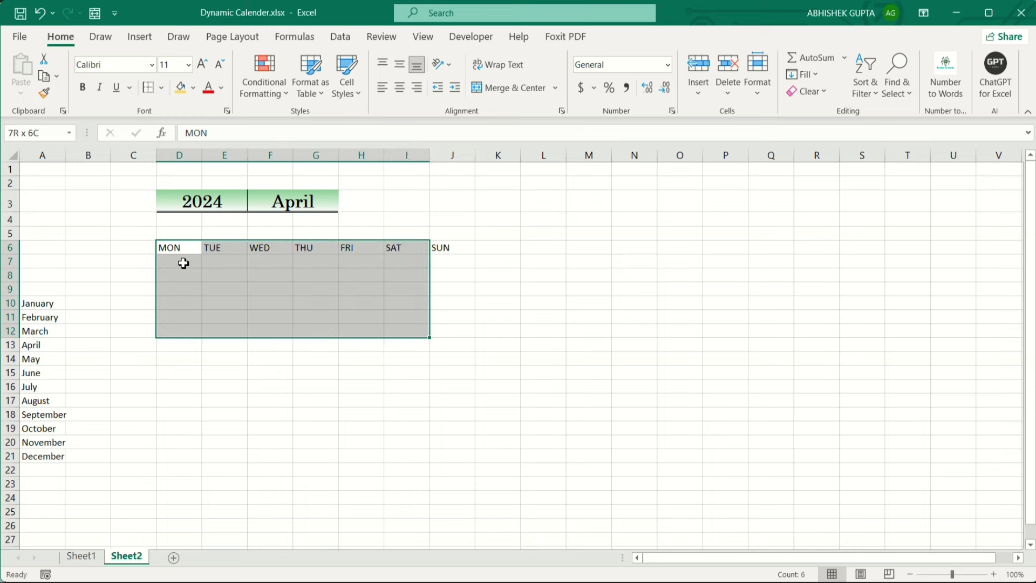
pyautogui.hotkey('shift', 'Right')
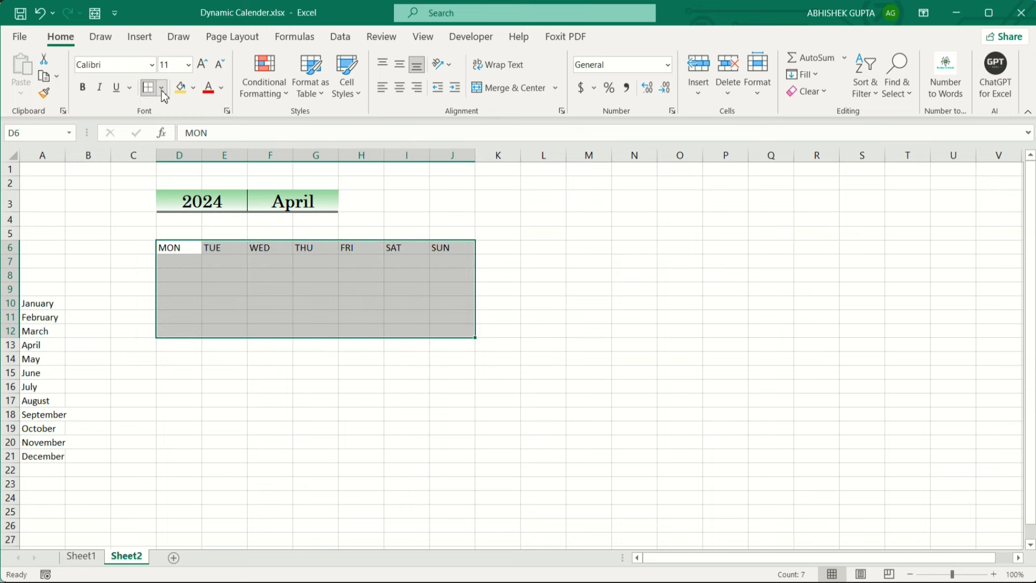
pyautogui.click(161, 87)
pyautogui.click(186, 236)
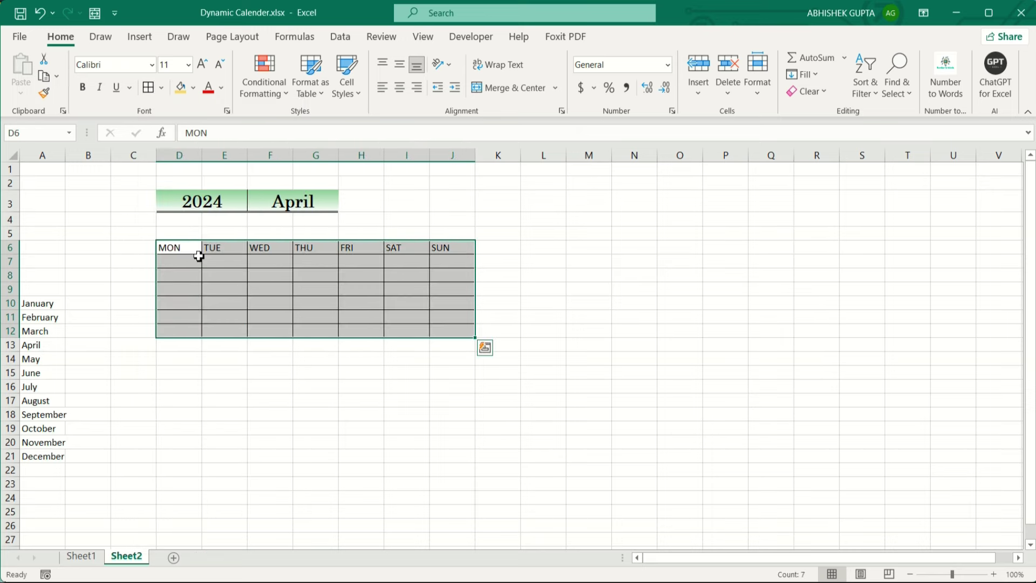
# Step: Make the MON–SUN day names in D6:J6 bold and centred
pyautogui.moveTo(191, 249); pyautogui.dragTo(437, 252)
pyautogui.click(400, 87)
pyautogui.click(82, 87)
pyautogui.click(245, 274)
pyautogui.moveTo(184, 249); pyautogui.dragTo(445, 330)
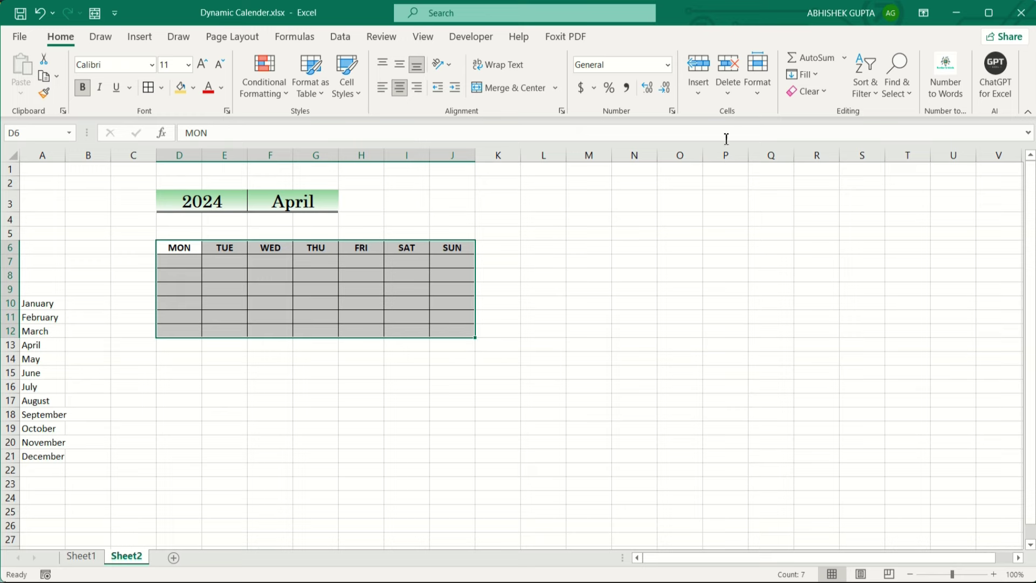
# Step: Set the row height of calendar rows 6–12 to 24
pyautogui.click(757, 100)
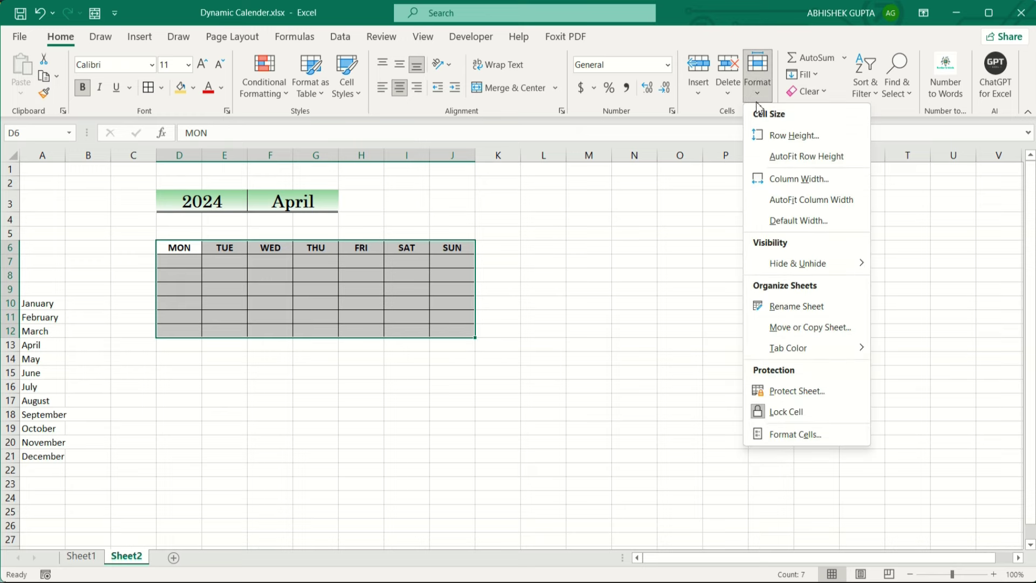
pyautogui.click(803, 141)
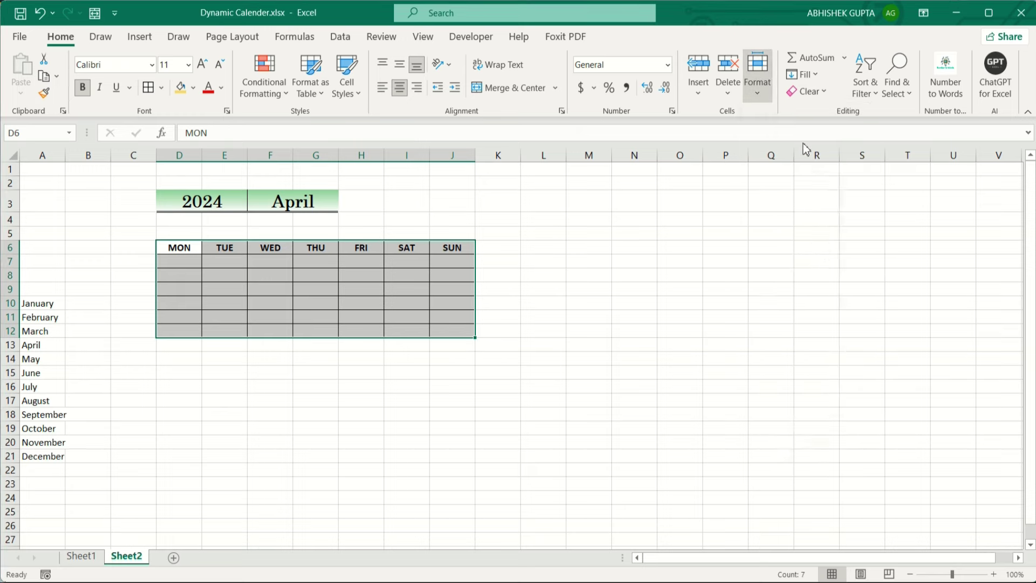
pyautogui.write('24')
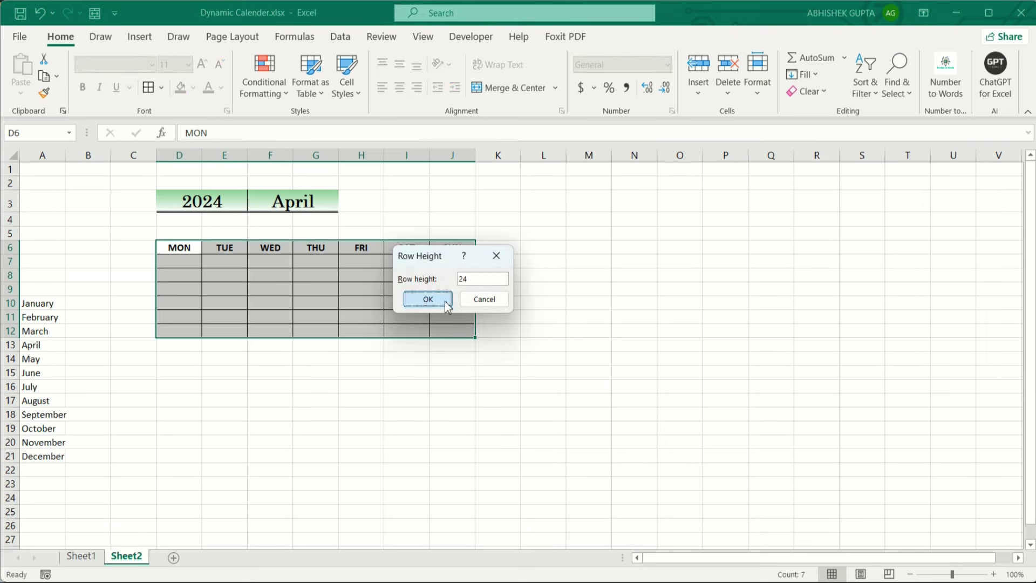
pyautogui.click(427, 299)
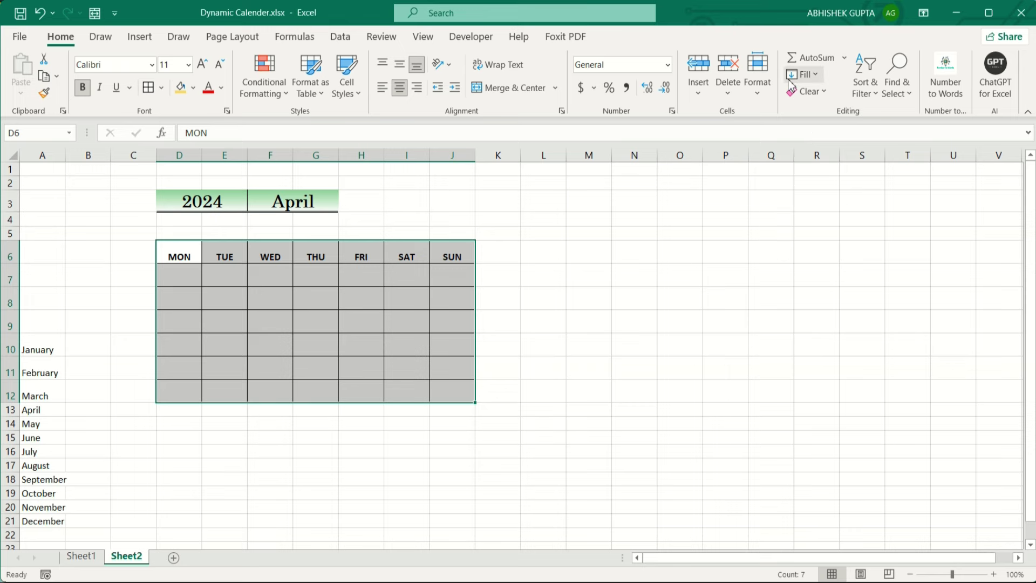
# Step: Set the column width of columns D–J to 8.45
pyautogui.click(757, 75)
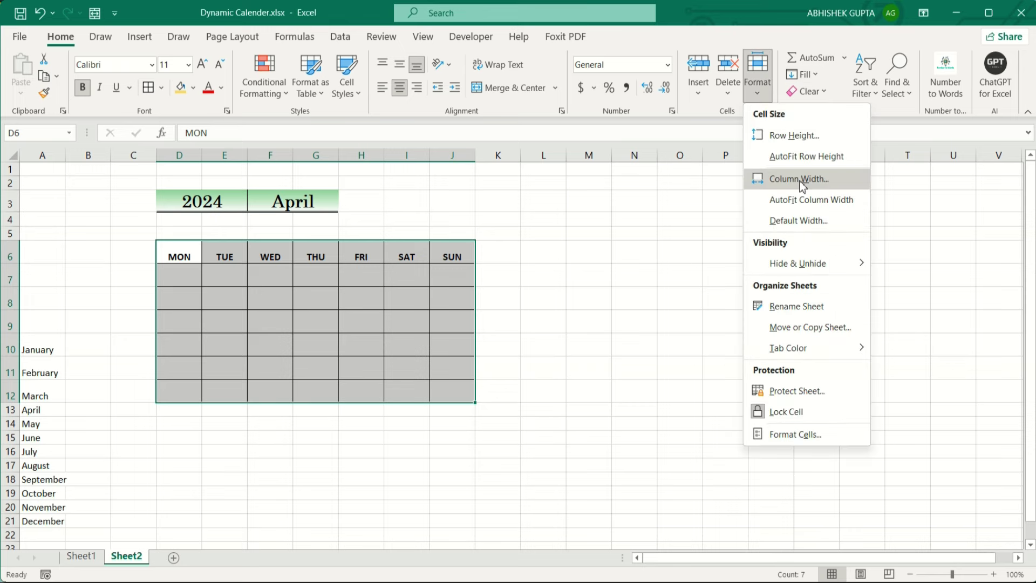
pyautogui.click(801, 180)
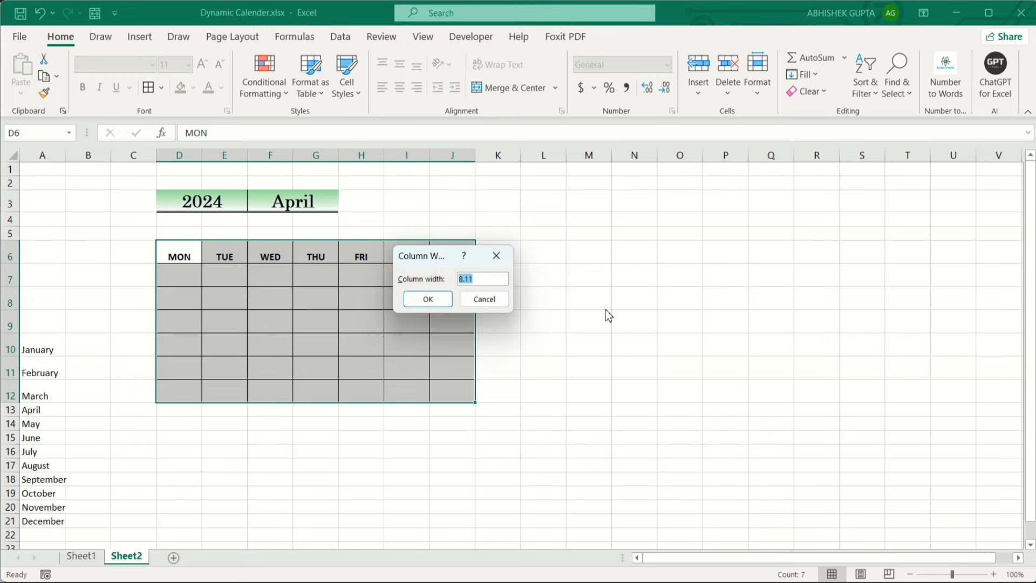
pyautogui.write('8.45')
pyautogui.click(428, 300)
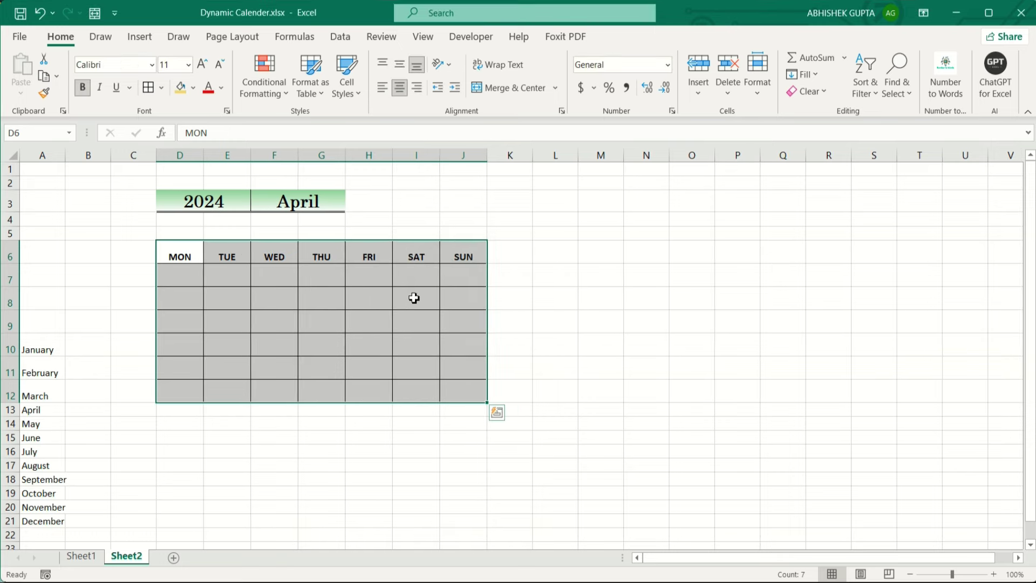
# Step: Centre the MON–SUN headers vertically and give the heading row a gold fill
pyautogui.click(399, 66)
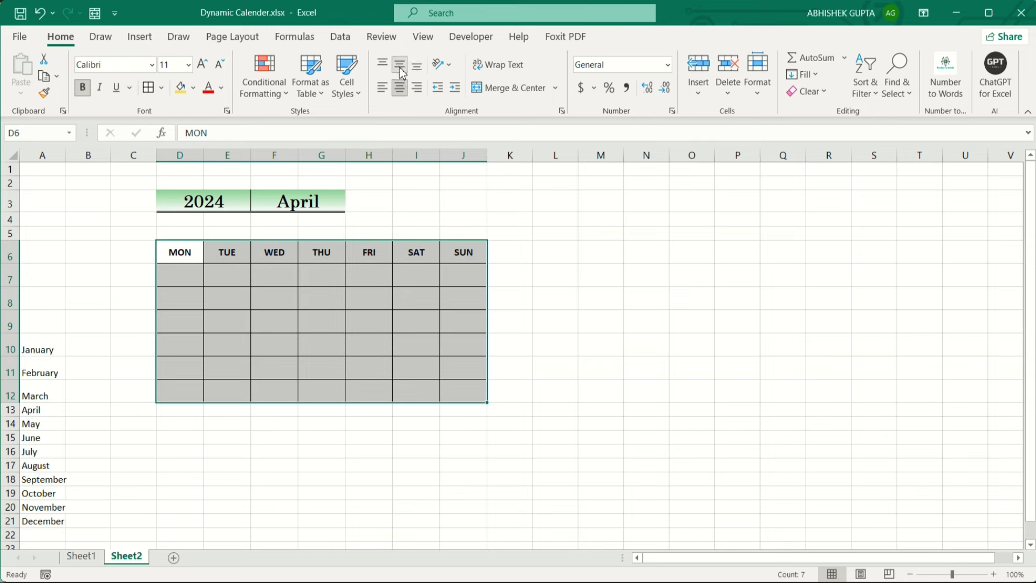
pyautogui.moveTo(179, 251); pyautogui.dragTo(463, 252)
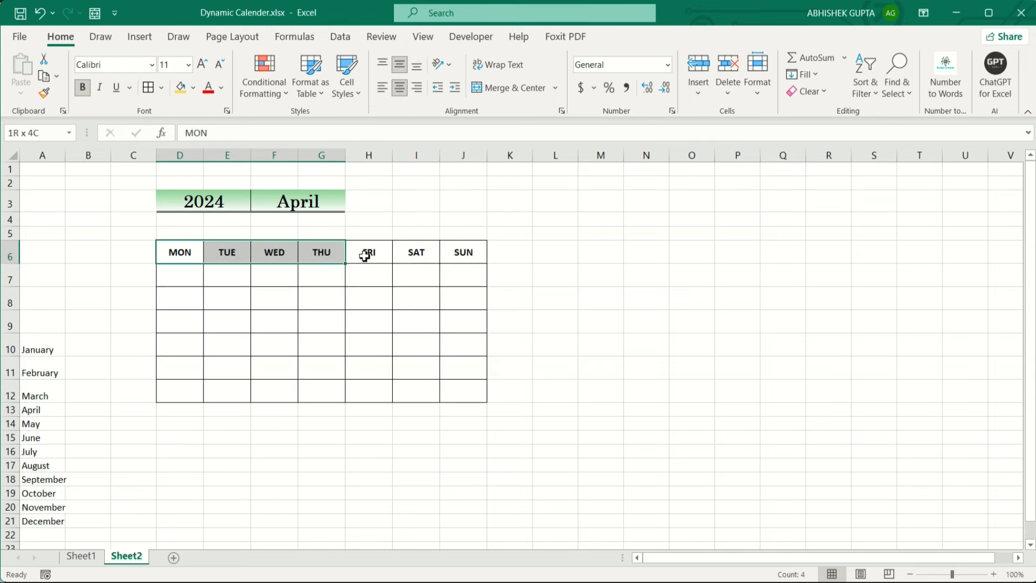
pyautogui.click(193, 88)
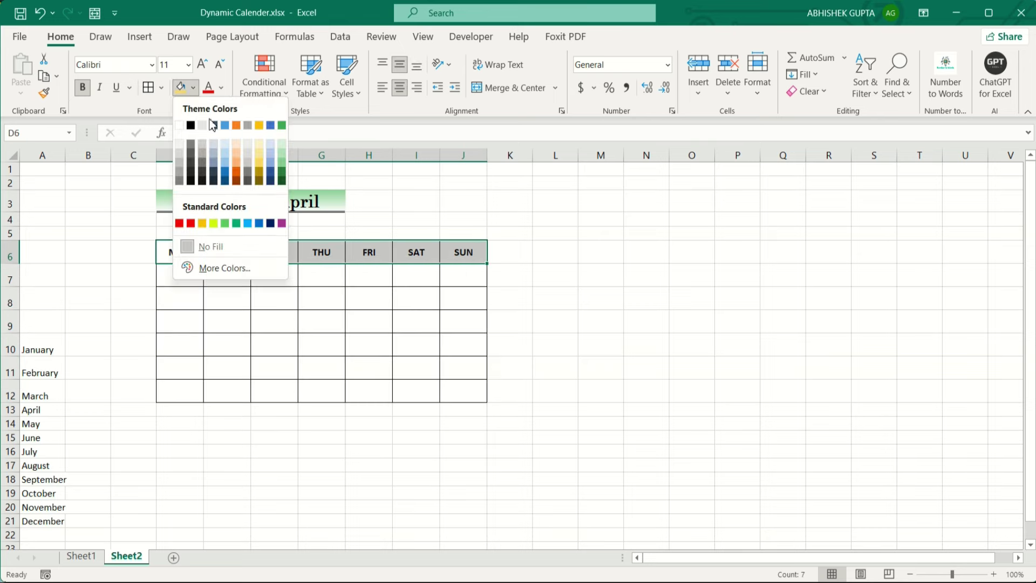
pyautogui.click(259, 162)
pyautogui.click(366, 305)
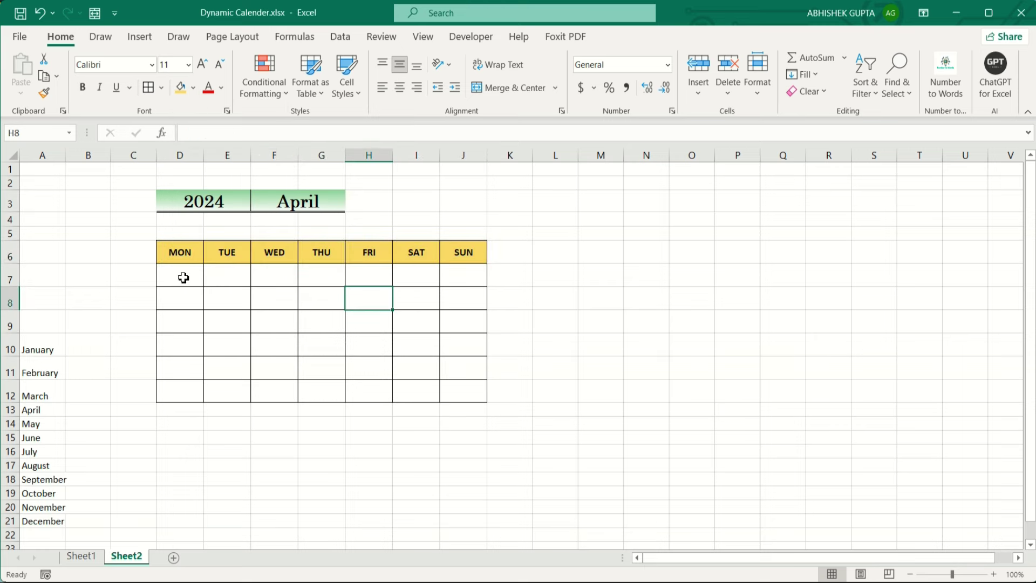
# Step: Shade the calendar day grid D7:J12 with a light blue fill
pyautogui.moveTo(176, 278); pyautogui.dragTo(452, 397)
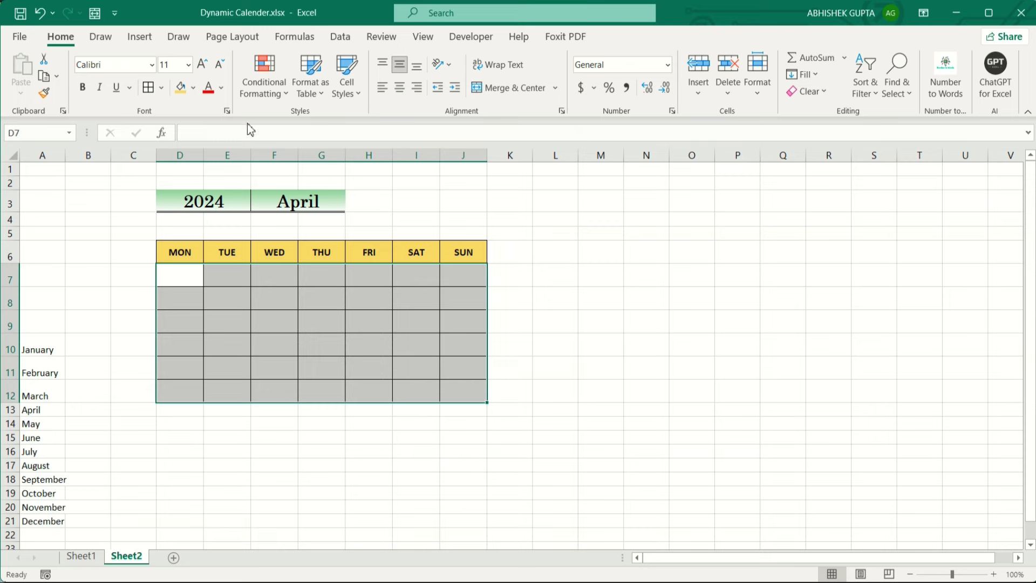
pyautogui.click(193, 87)
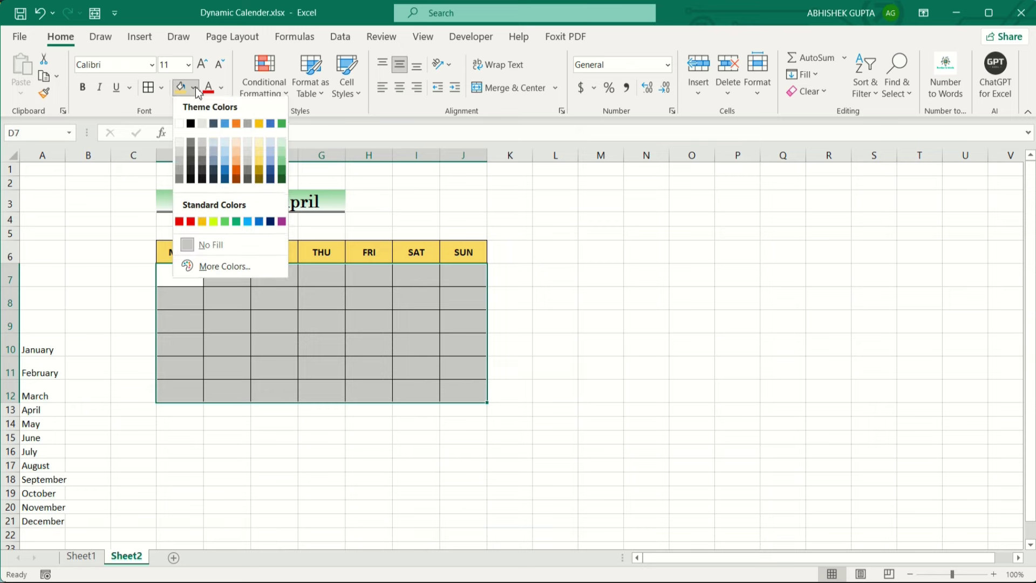
pyautogui.click(270, 161)
pyautogui.click(385, 204)
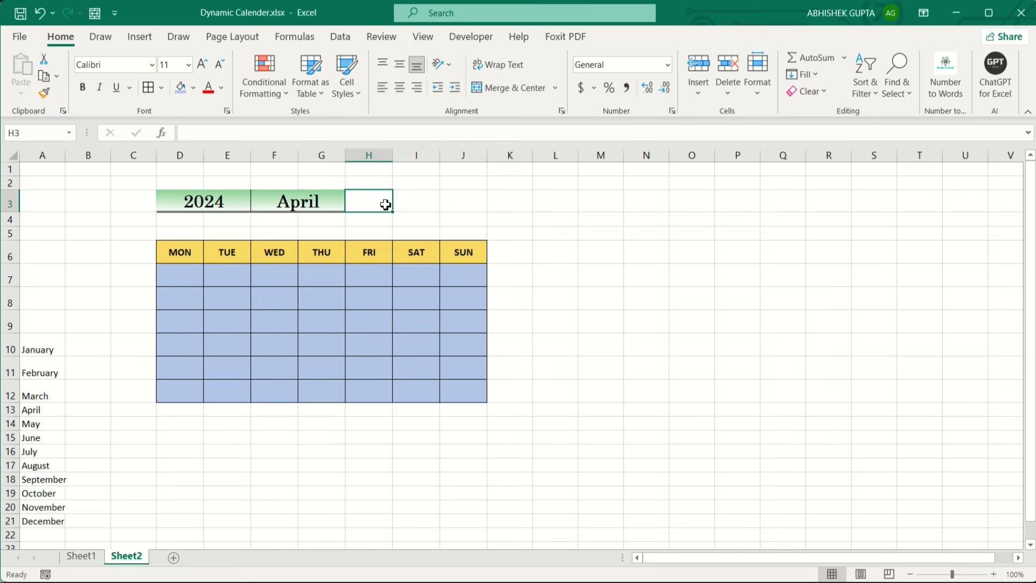
# Step: Start a DATE formula in H3 using the absolute year reference $D$3
pyautogui.click(283, 201)
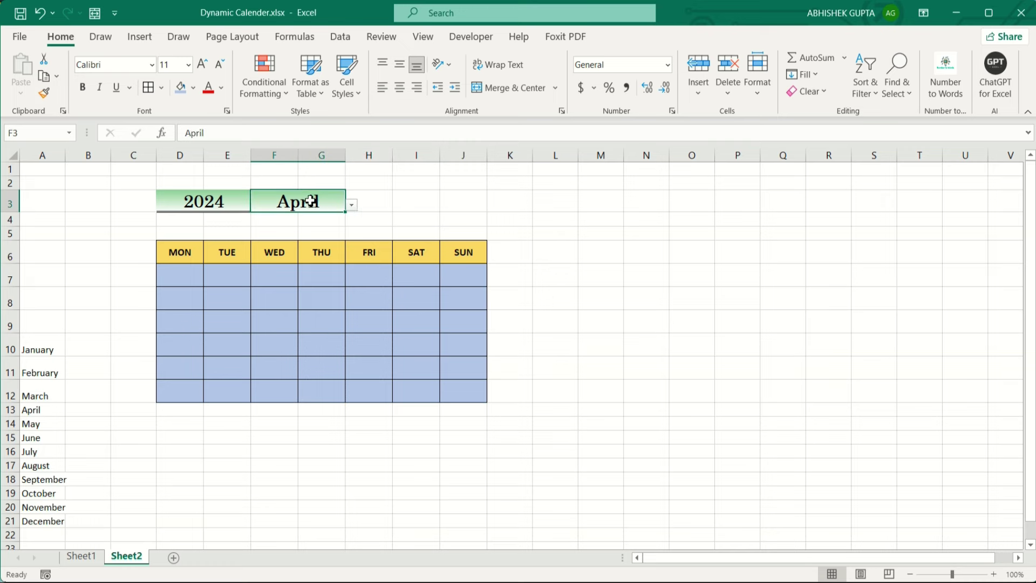
pyautogui.click(372, 201)
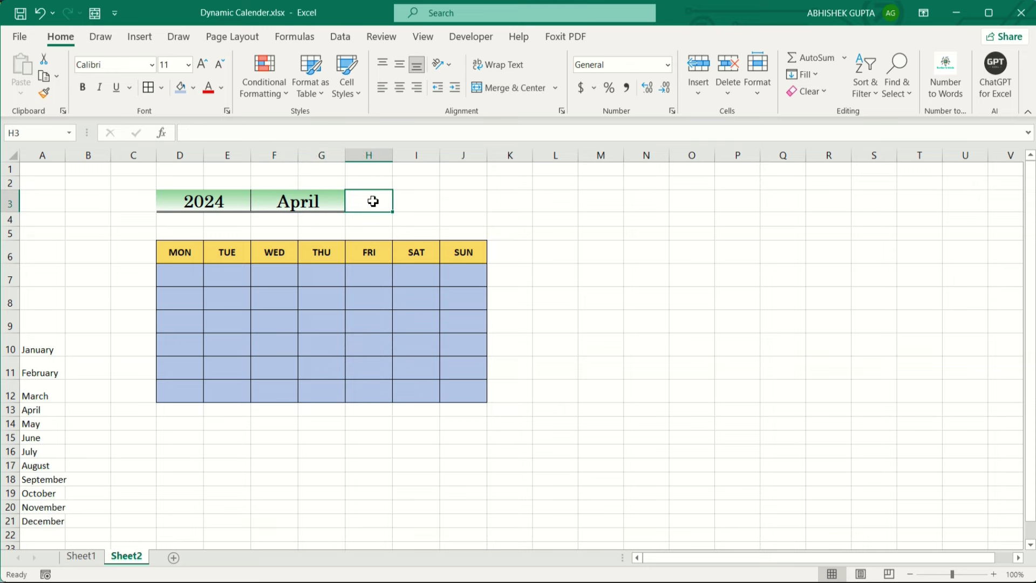
pyautogui.write('=dat')
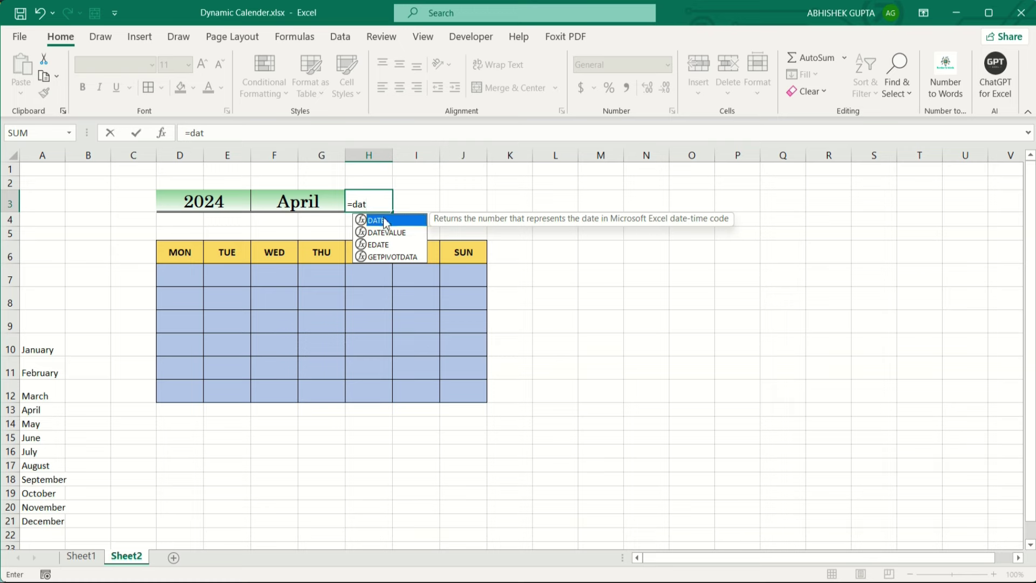
pyautogui.doubleClick(384, 220)
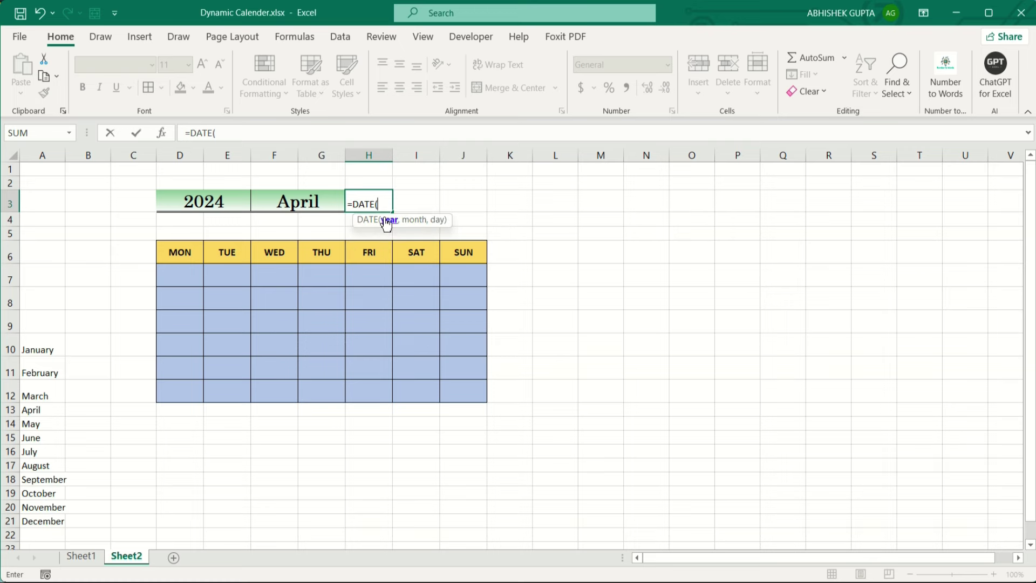
pyautogui.click(229, 203)
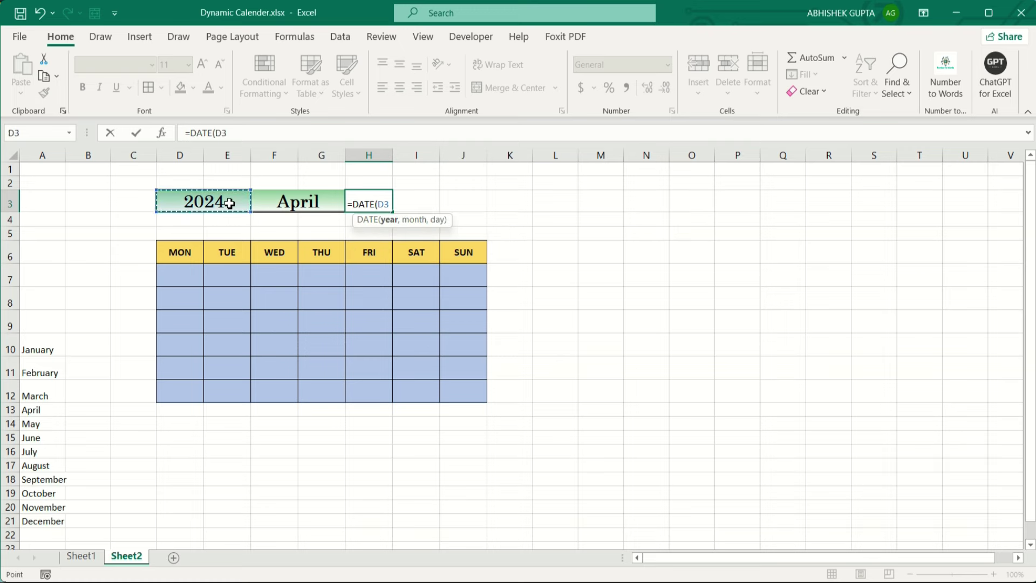
pyautogui.press('F4')
# Step: Finish it as =DATE($D$3,MATCH($F$3,$A$10:$A$21,0),1), showing 01-04-24
pyautogui.write('$D$3,')
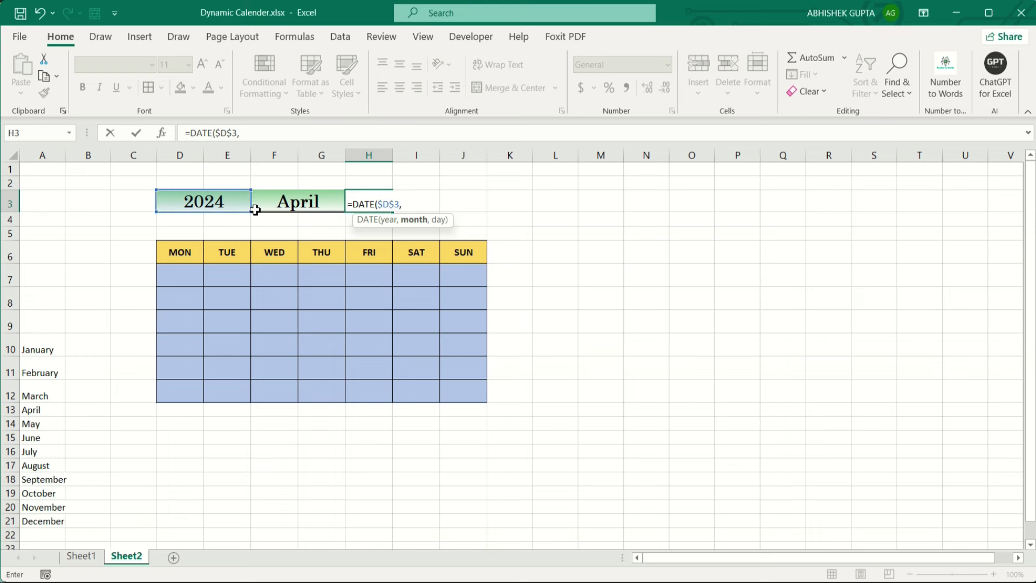
pyautogui.write('ma')
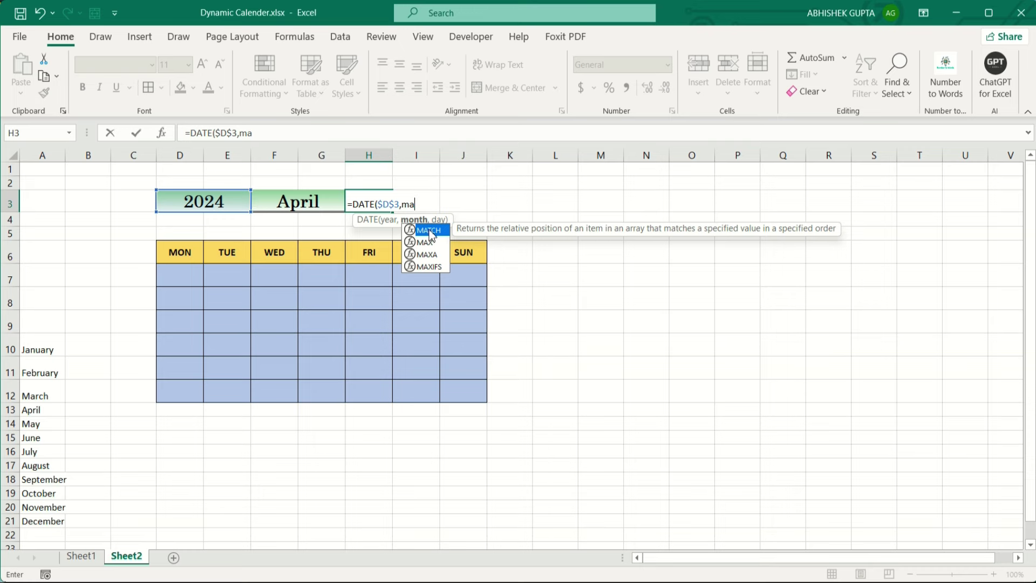
pyautogui.doubleClick(431, 233)
pyautogui.click(307, 203)
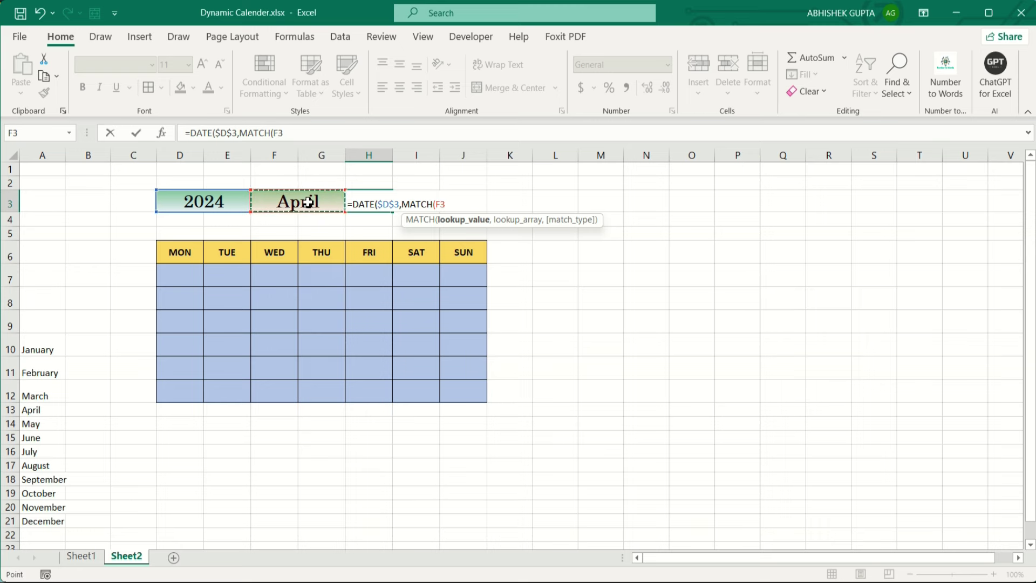
pyautogui.press('F4')
pyautogui.write('$F$3,')
pyautogui.moveTo(41, 350); pyautogui.dragTo(40, 522)
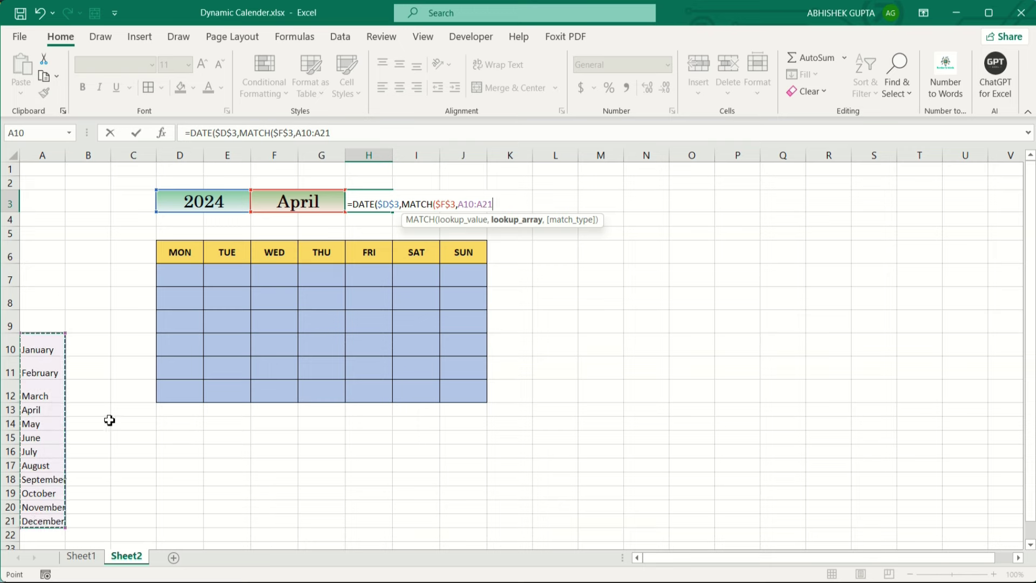
pyautogui.press('F4')
pyautogui.write(',')
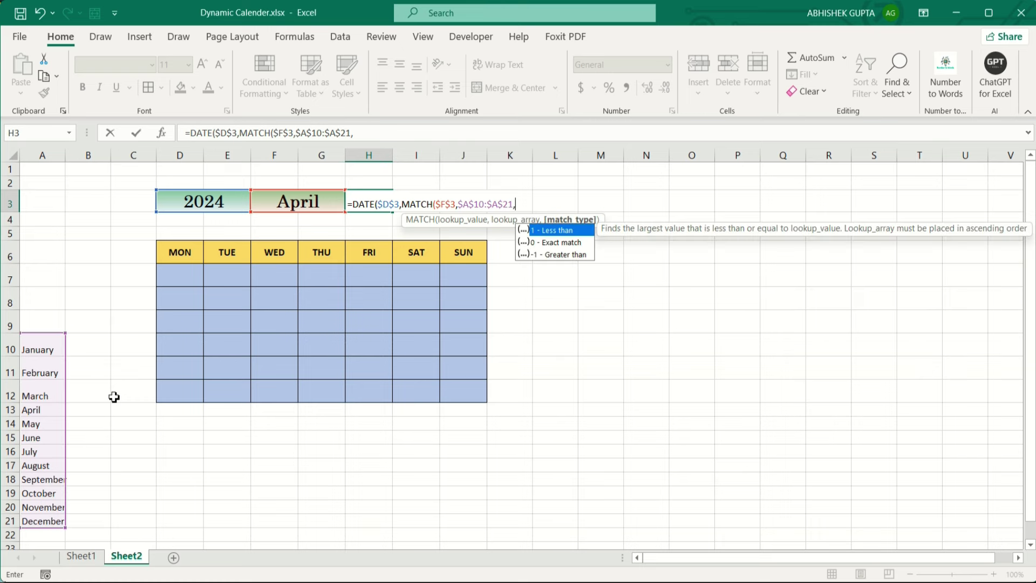
pyautogui.doubleClick(556, 243)
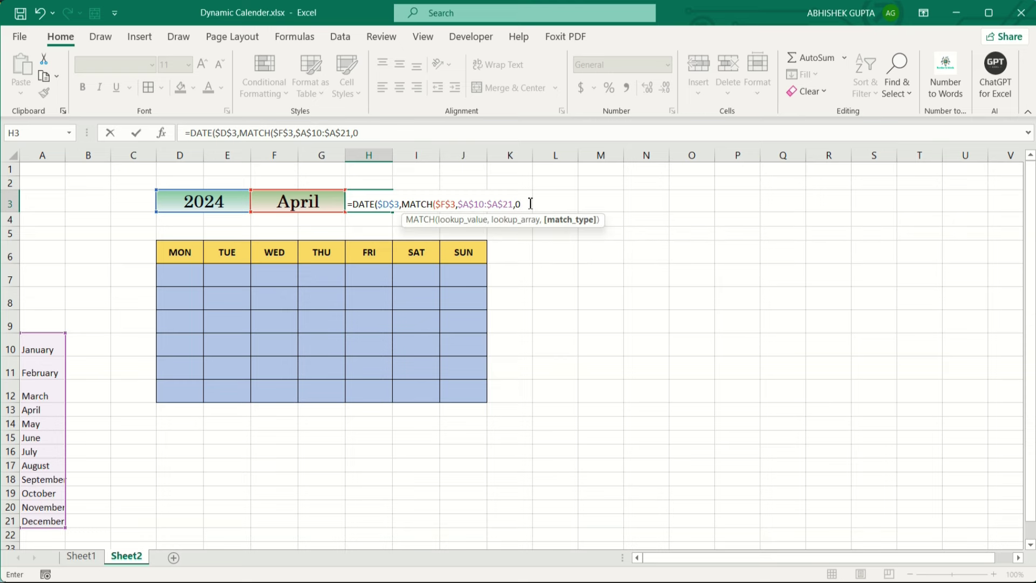
pyautogui.write('),')
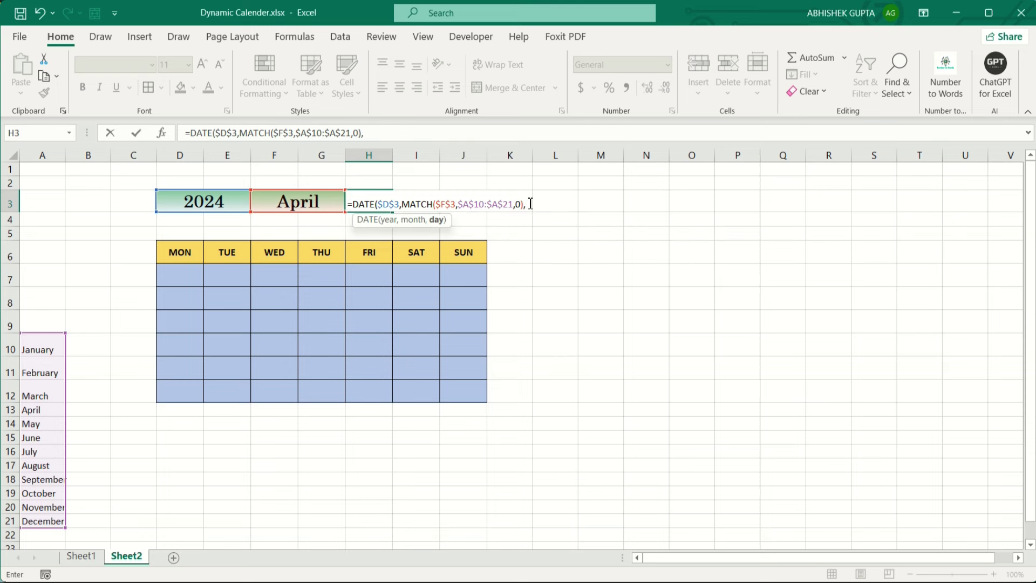
pyautogui.write('1)')
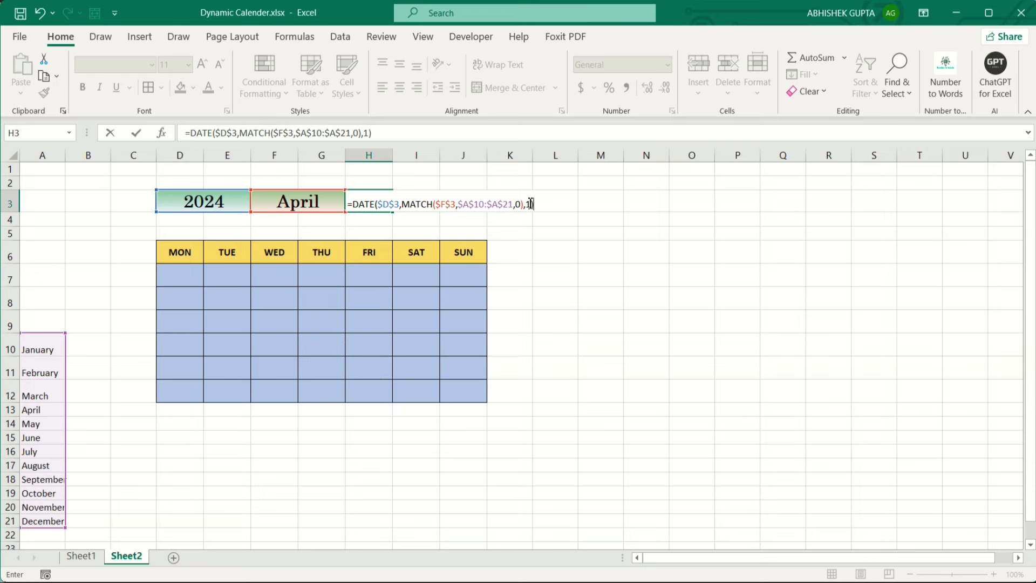
pyautogui.press('Return')
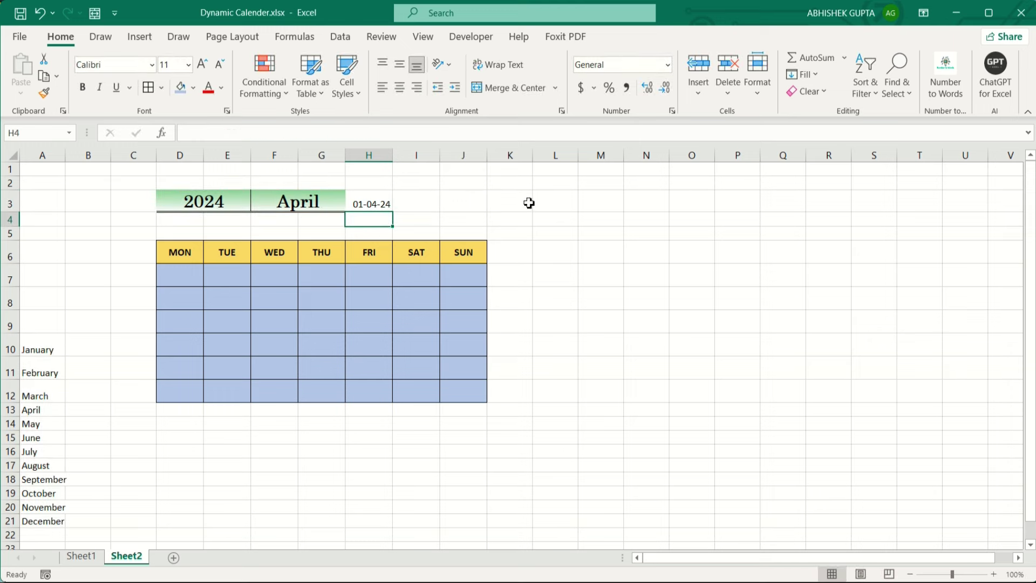
# Step: Pick July and then October from F3's month list, updating H3 to 01-10-24
pyautogui.click(326, 199)
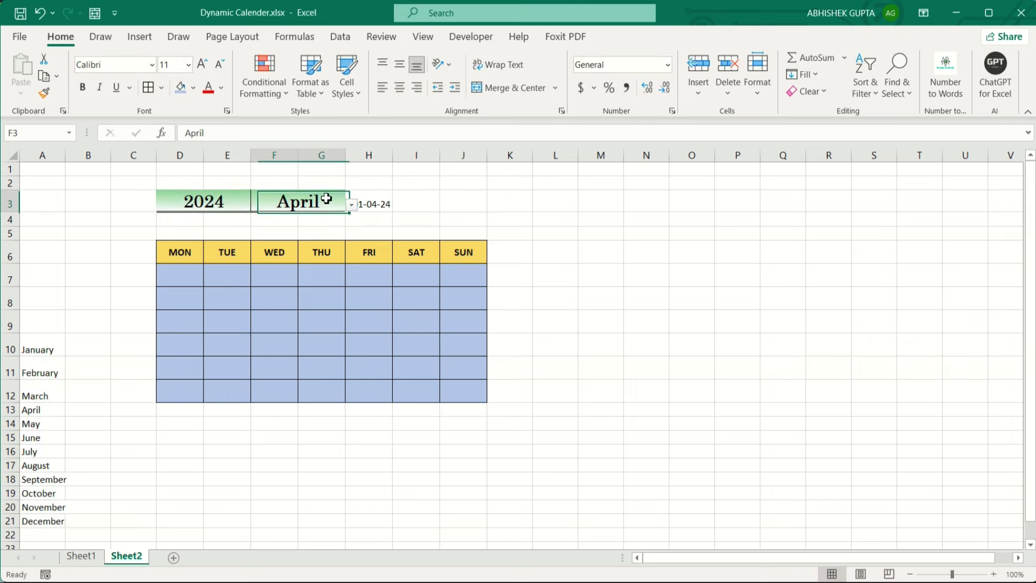
pyautogui.click(351, 208)
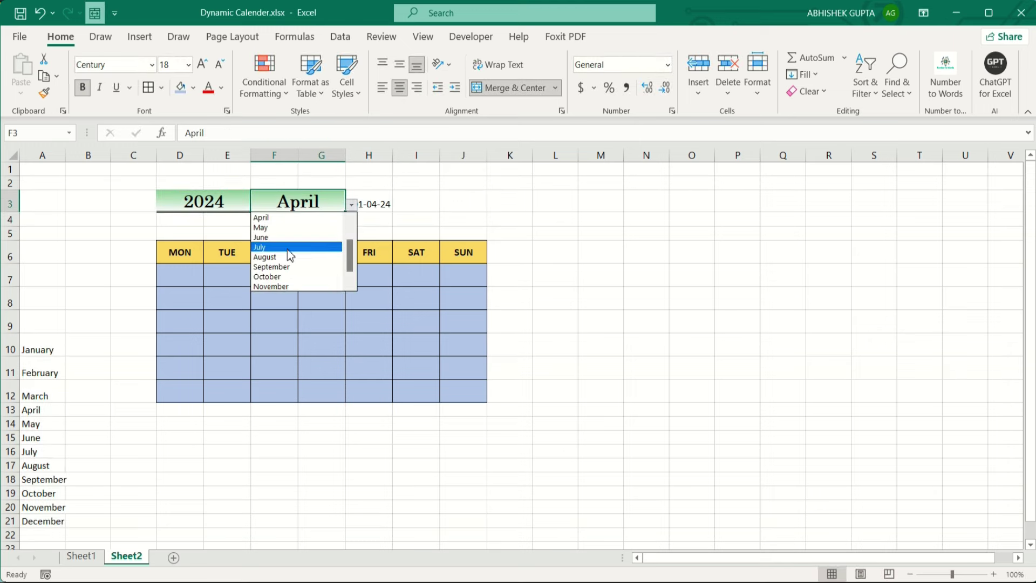
pyautogui.click(287, 249)
pyautogui.click(351, 204)
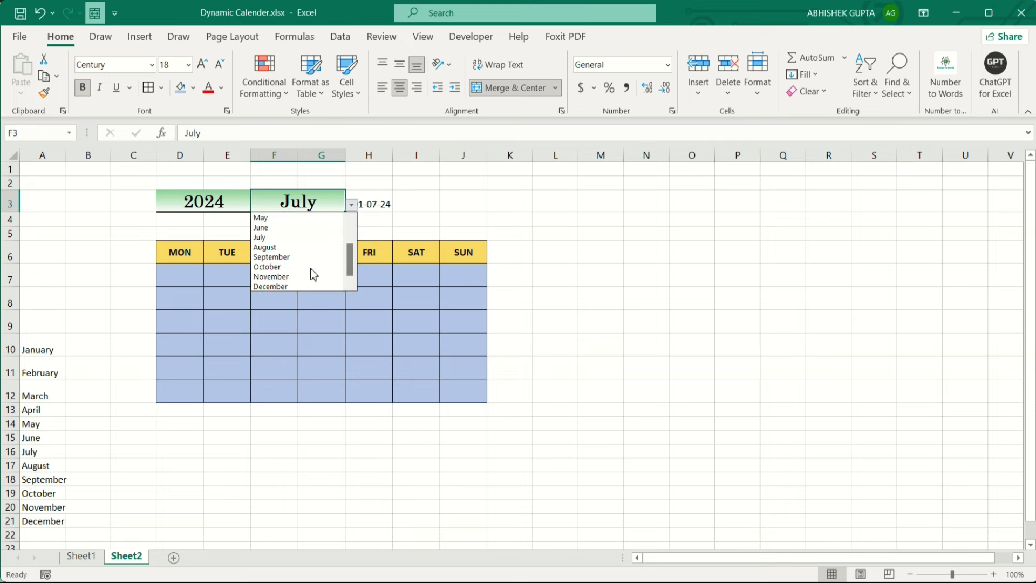
pyautogui.click(304, 268)
pyautogui.click(416, 206)
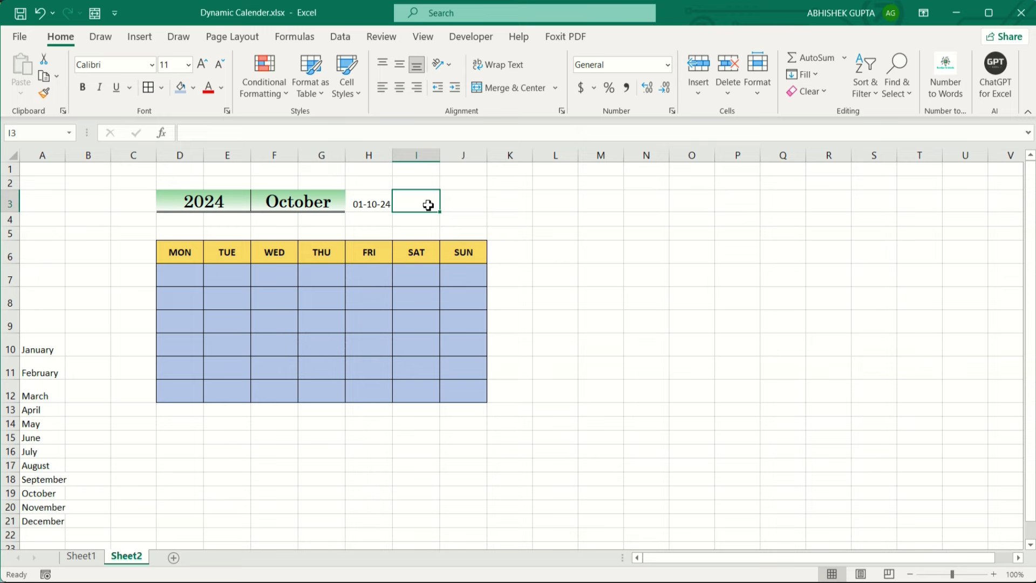
# Step: Enter =WEEKDAY(H3,3) in I3, returning 1 for the October 1st date
pyautogui.write('=we')
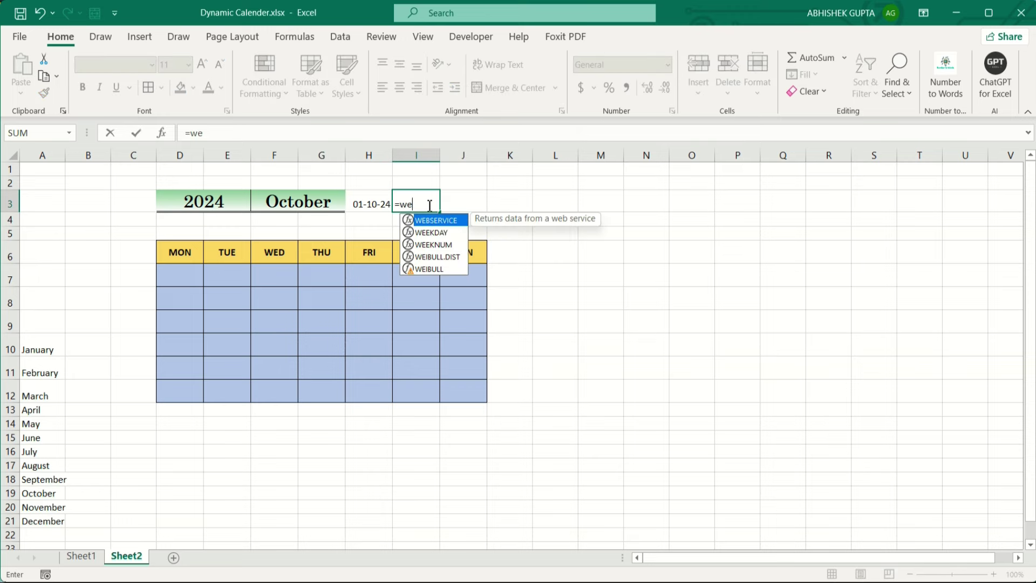
pyautogui.doubleClick(434, 233)
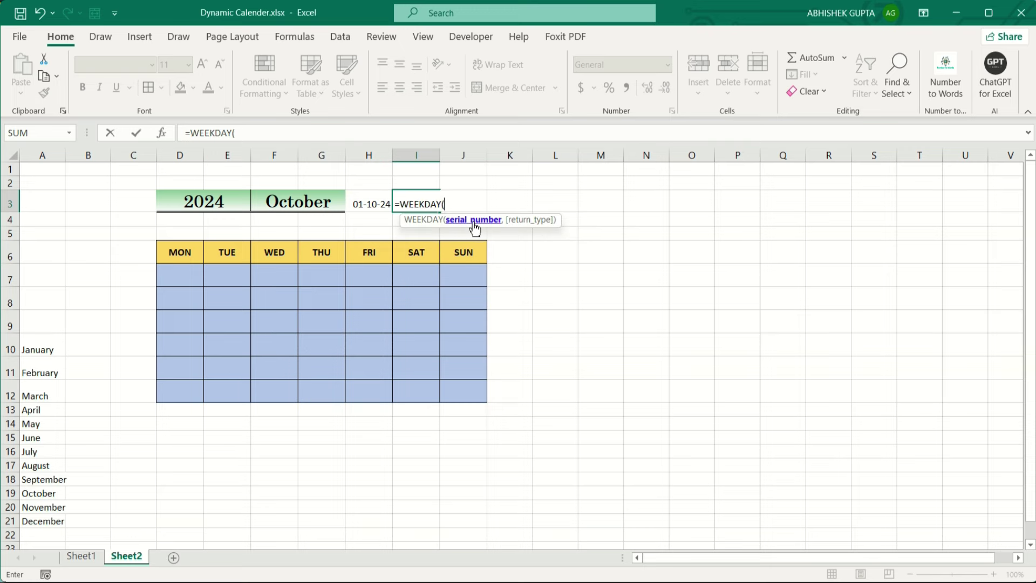
pyautogui.click(373, 201)
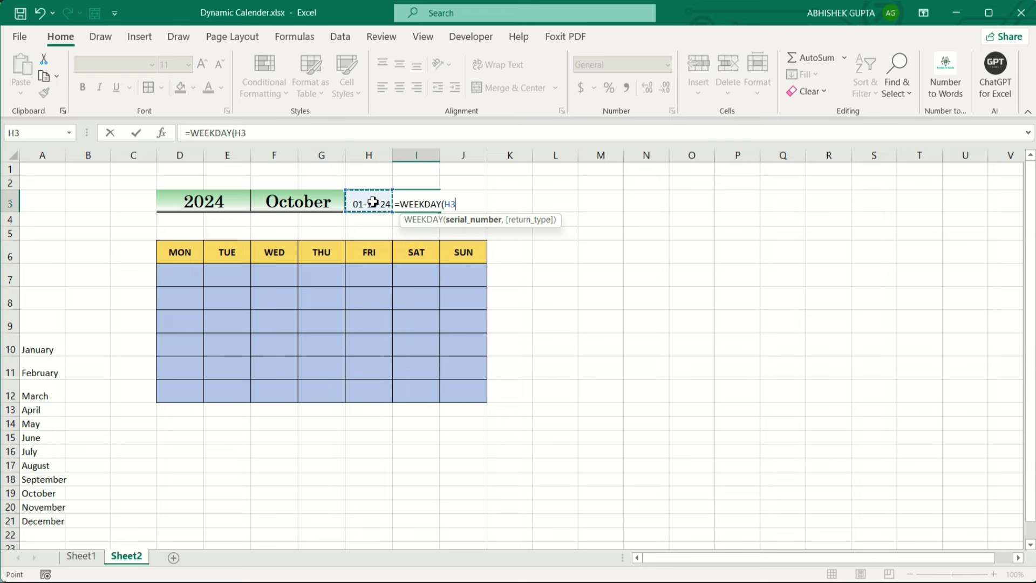
pyautogui.write(',')
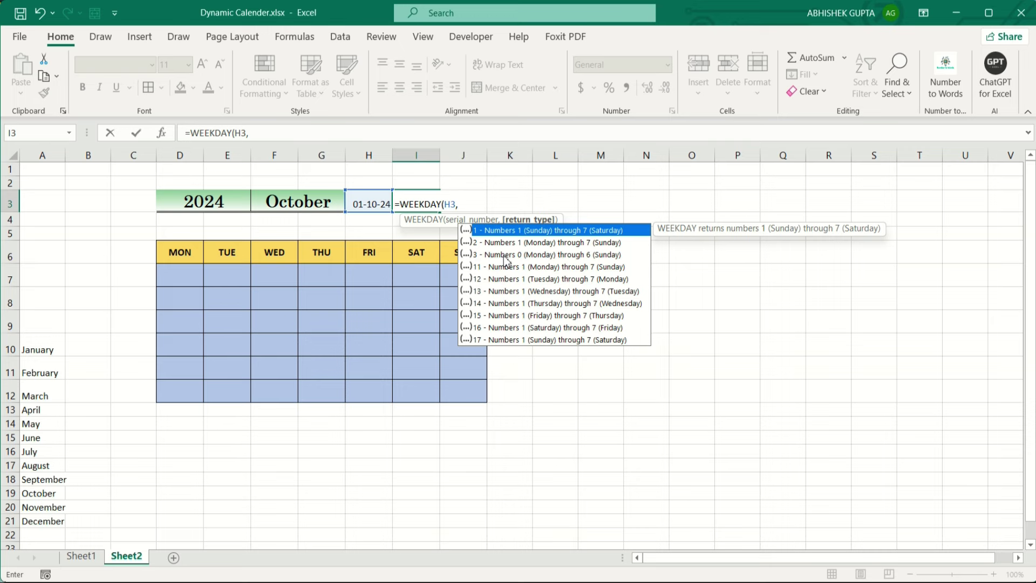
pyautogui.doubleClick(504, 256)
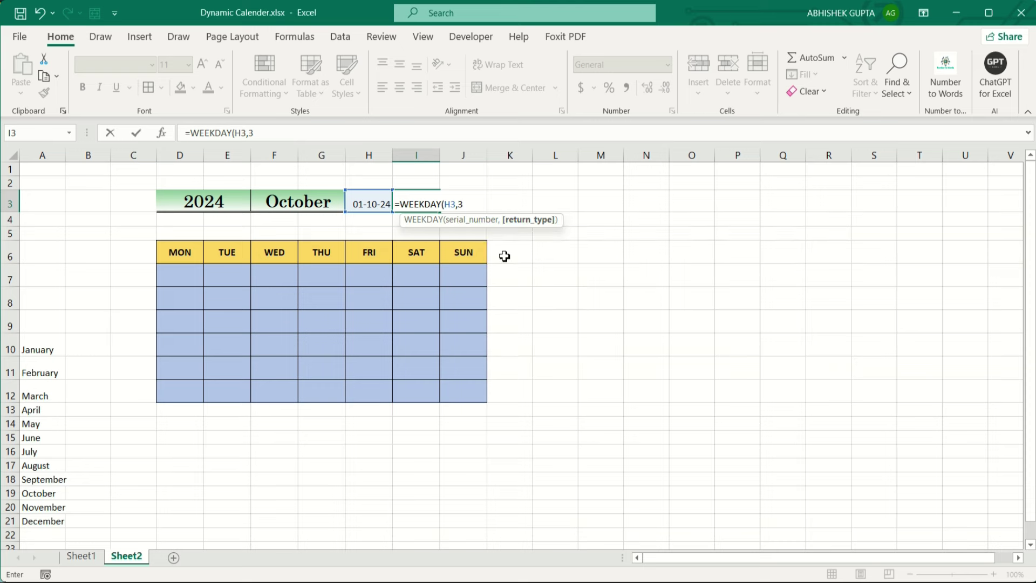
pyautogui.press('Return')
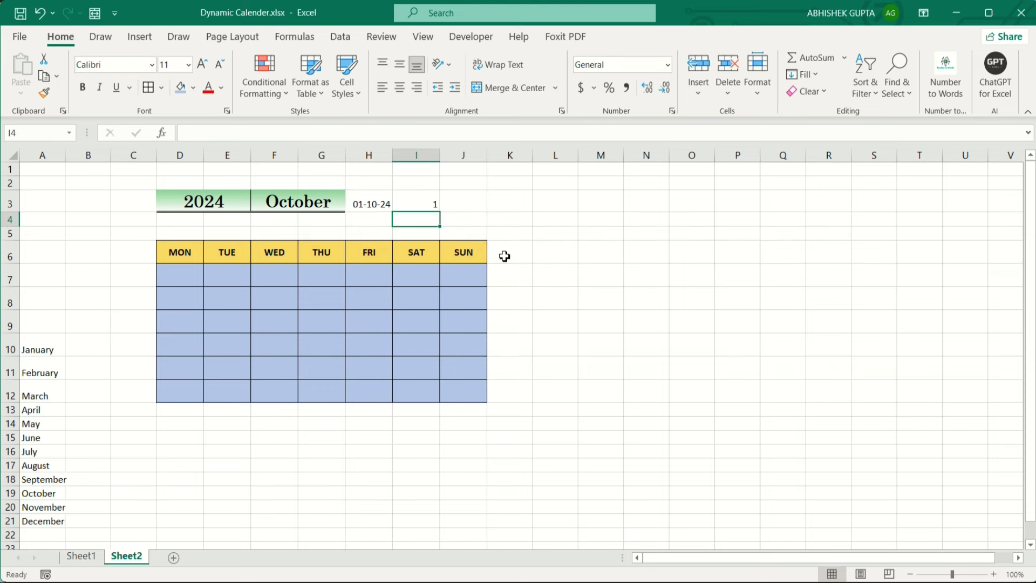
pyautogui.click(428, 204)
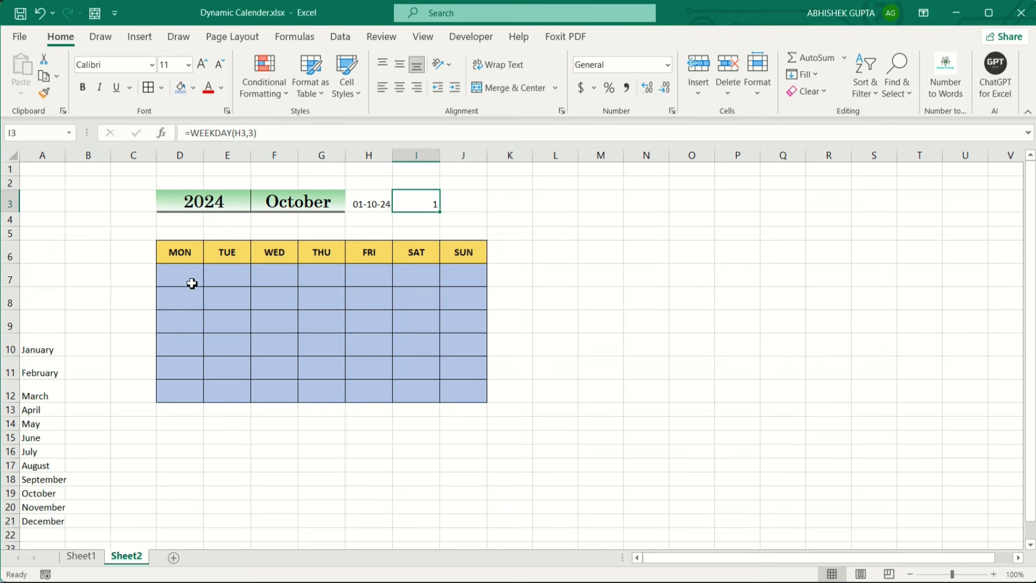
pyautogui.click(188, 275)
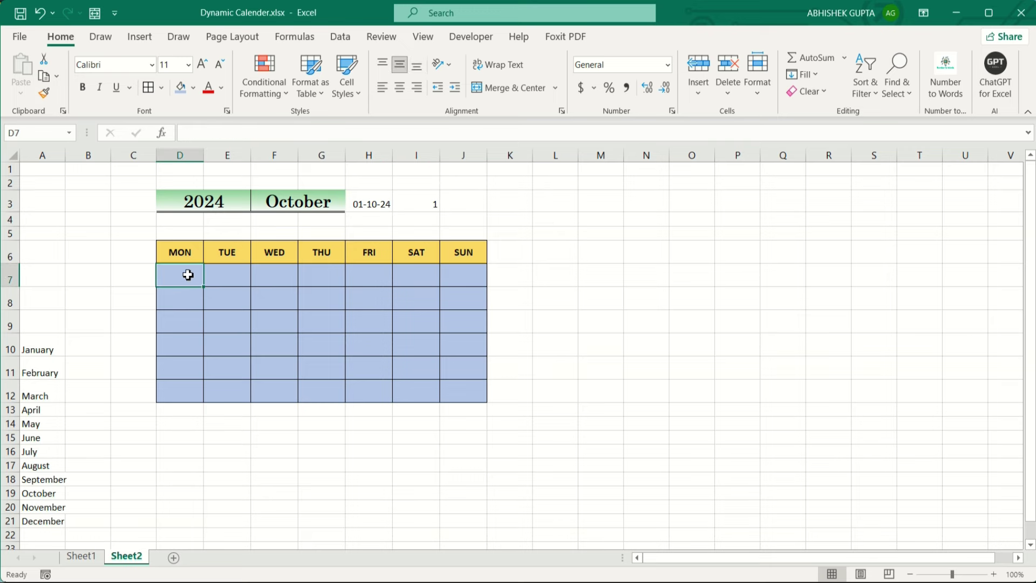
# Step: Enter =H3-I3 in D7 so the grid starts at 30-09-24
pyautogui.write('=')
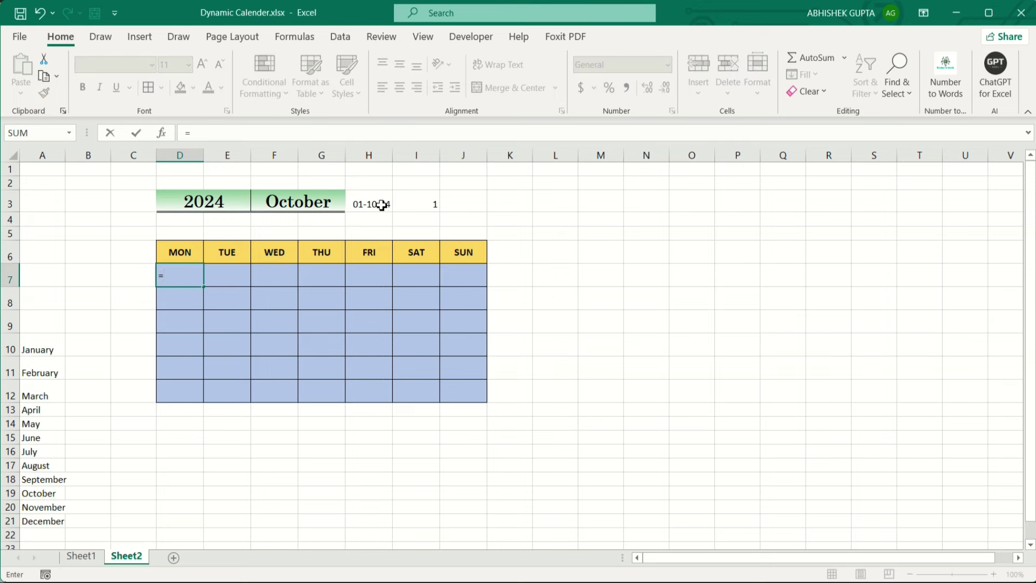
pyautogui.click(382, 205)
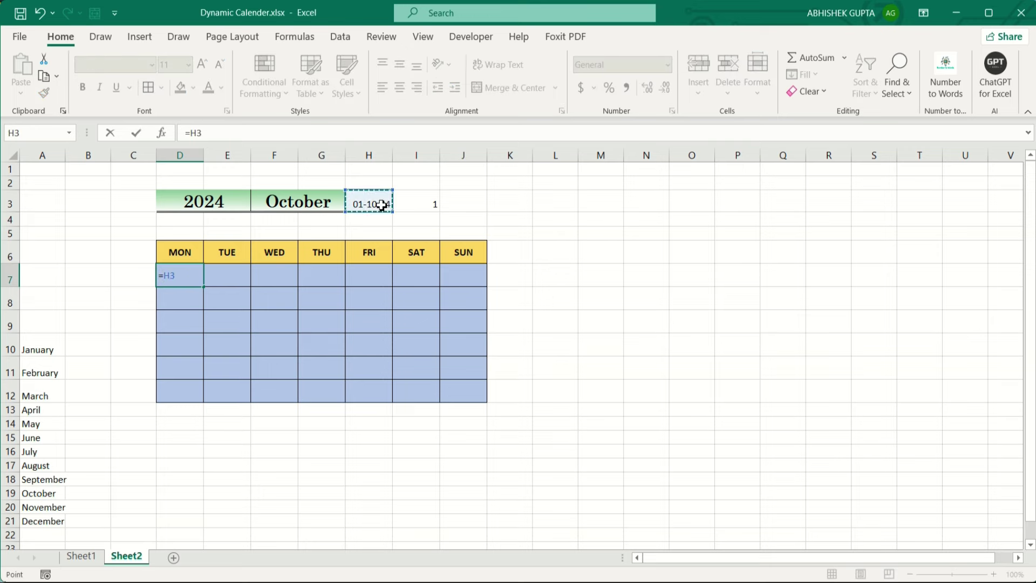
pyautogui.write('-')
pyautogui.click(414, 204)
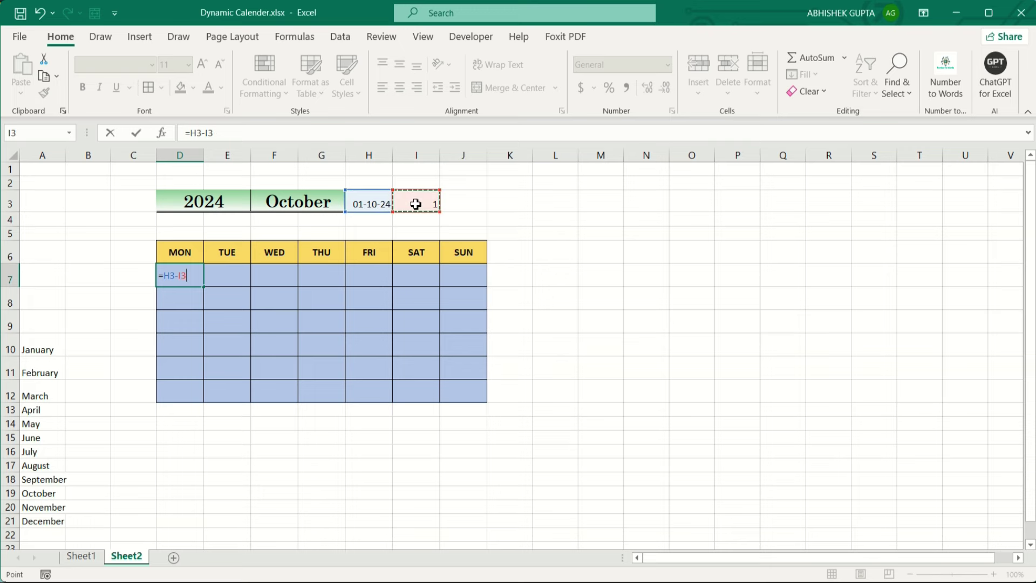
pyautogui.hotkey('ctrl', 'Return')
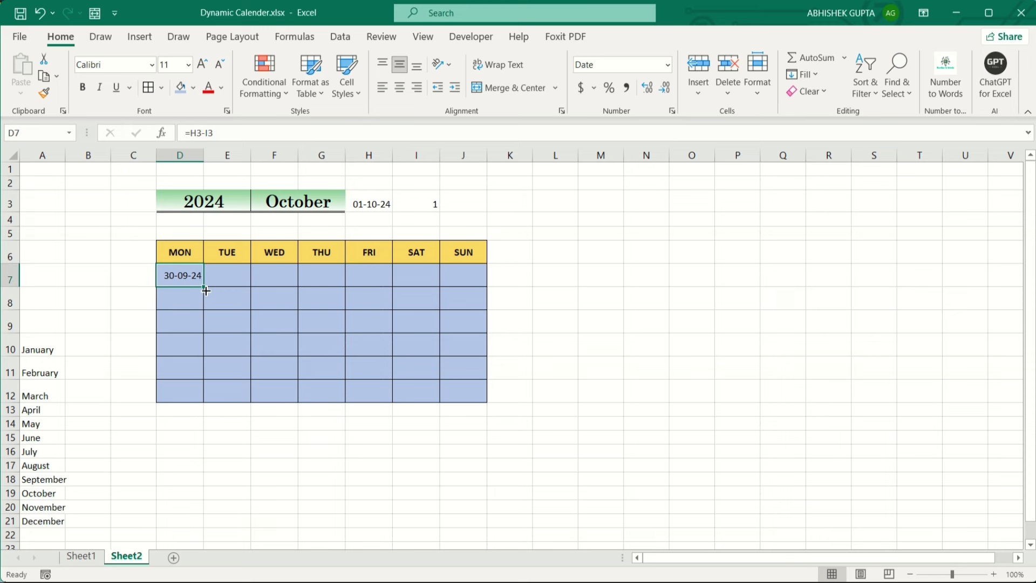
# Step: Put =D7+1 in E7 and fill it across the week and down the grid
pyautogui.click(225, 280)
pyautogui.write('=')
pyautogui.press('Left')
pyautogui.write('+')
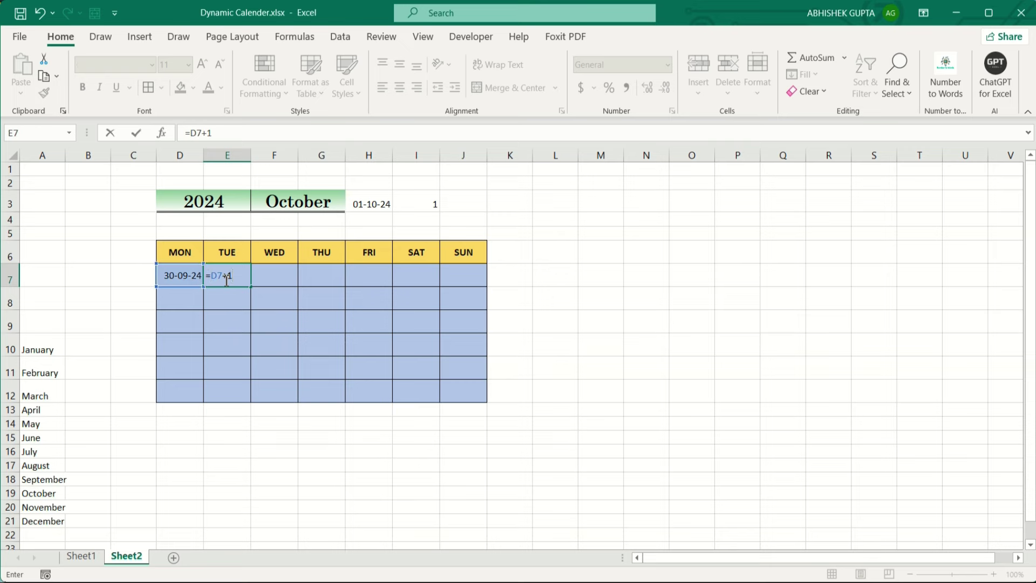
pyautogui.press('Return')
pyautogui.click(225, 280)
pyautogui.moveTo(251, 286)
pyautogui.mouseDown()
pyautogui.moveTo(471, 290)
pyautogui.moveTo(469, 398)
pyautogui.mouseUp()
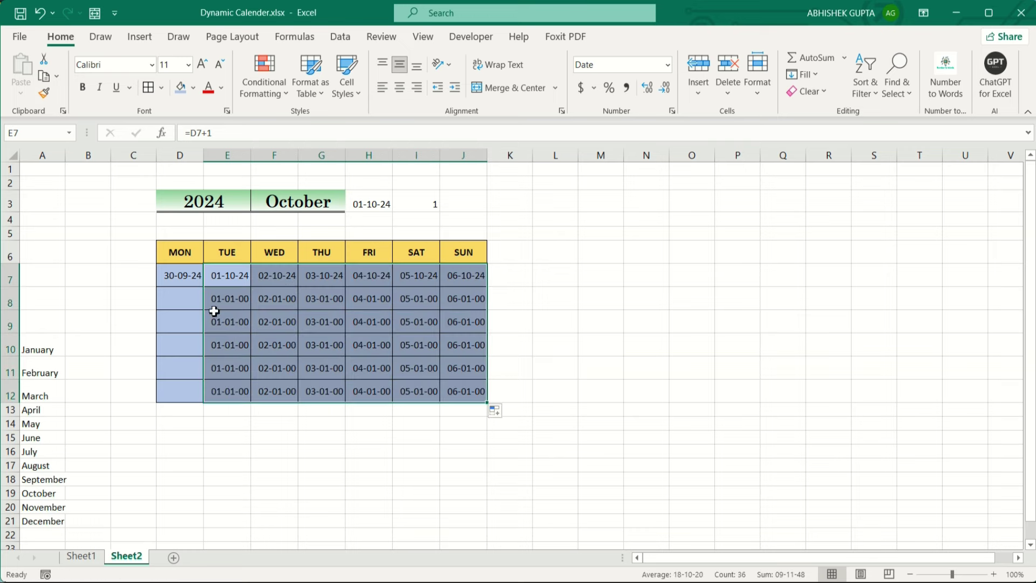
# Step: Enter =J7+1 in D8 and fill it down to row 12, ending at 10-11-24
pyautogui.click(192, 299)
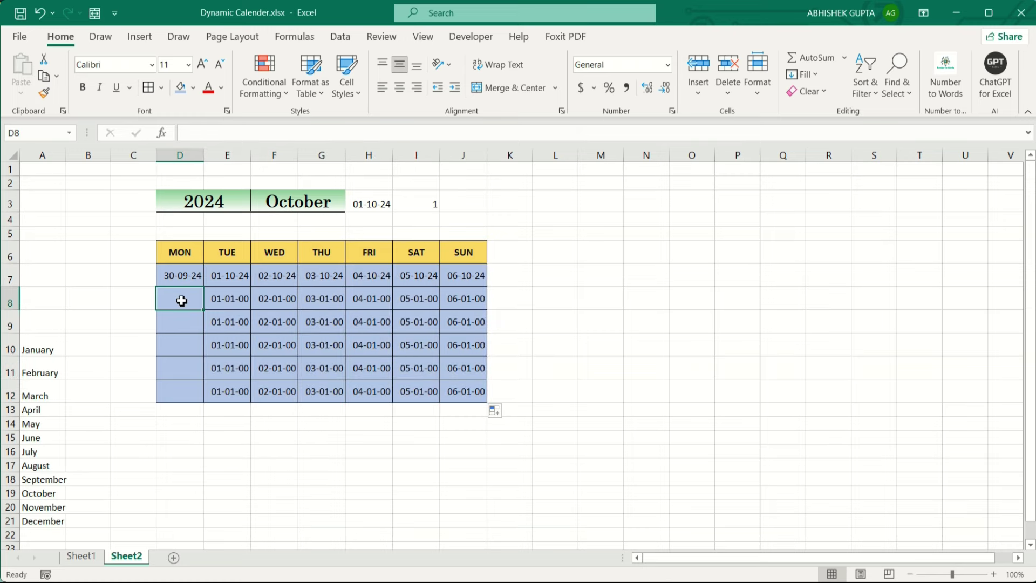
pyautogui.write('=')
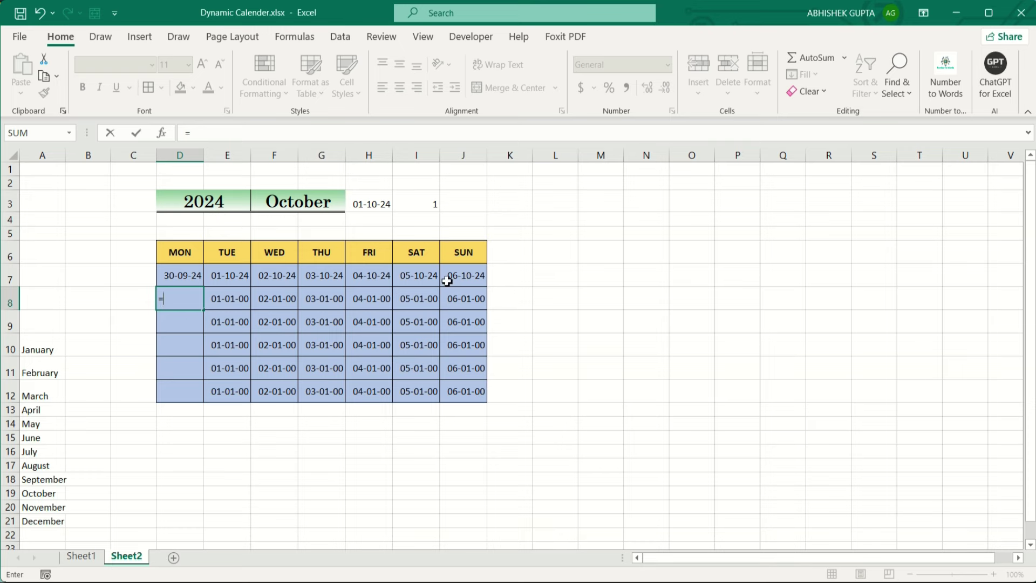
pyautogui.click(464, 278)
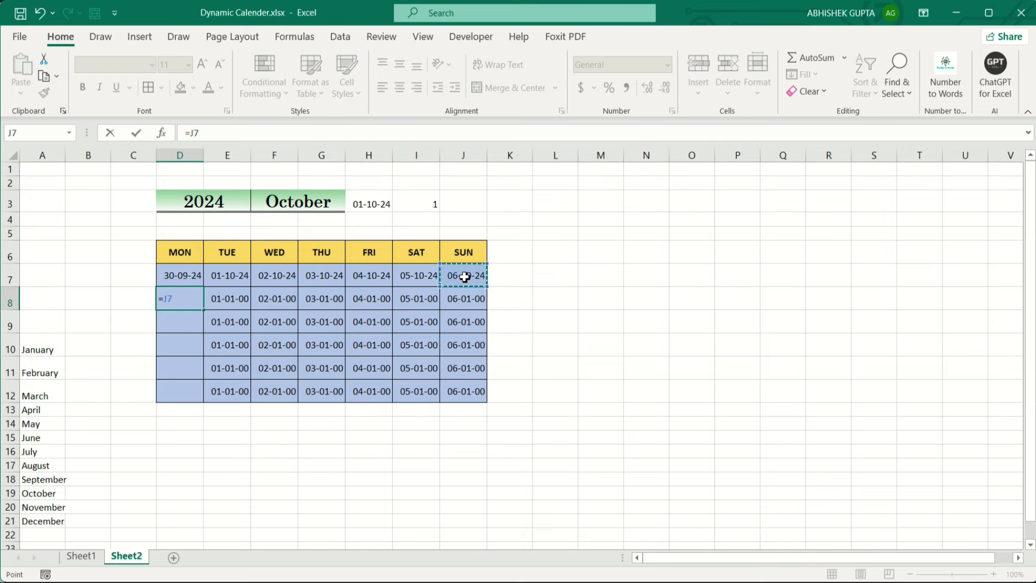
pyautogui.write('+')
pyautogui.hotkey('ctrl', 'Return')
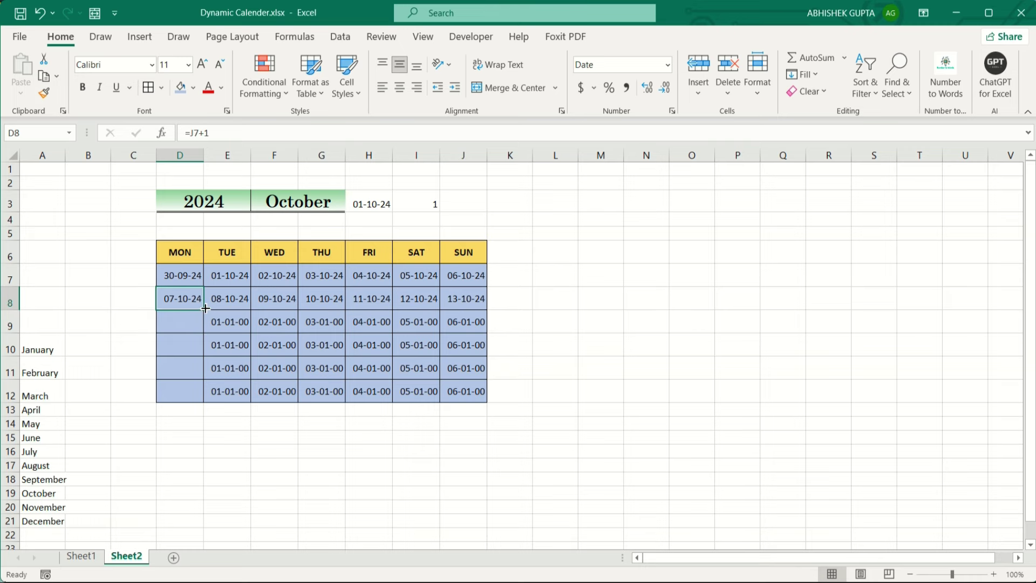
pyautogui.moveTo(204, 310); pyautogui.dragTo(201, 399)
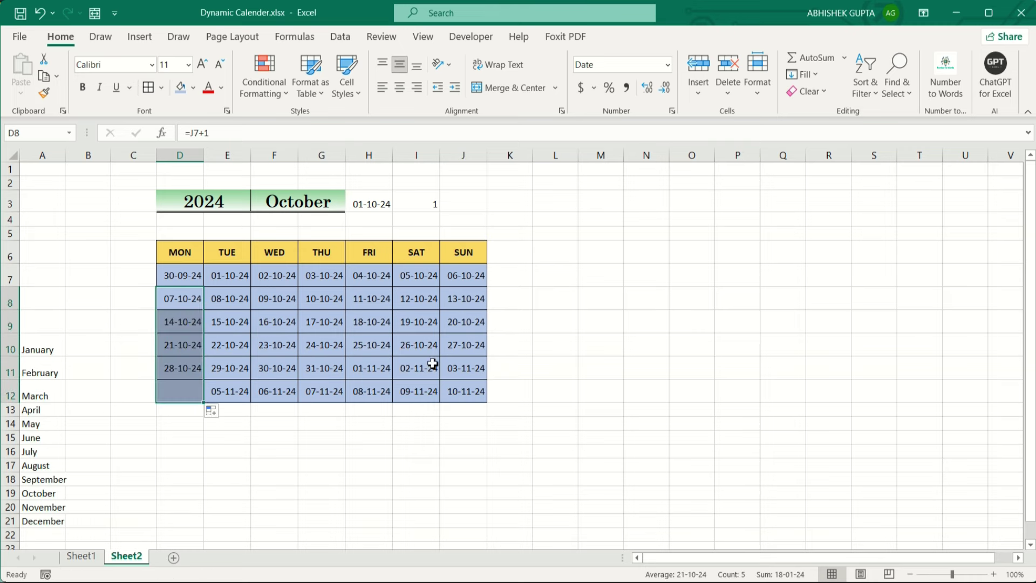
pyautogui.click(600, 322)
pyautogui.moveTo(193, 274); pyautogui.dragTo(461, 393)
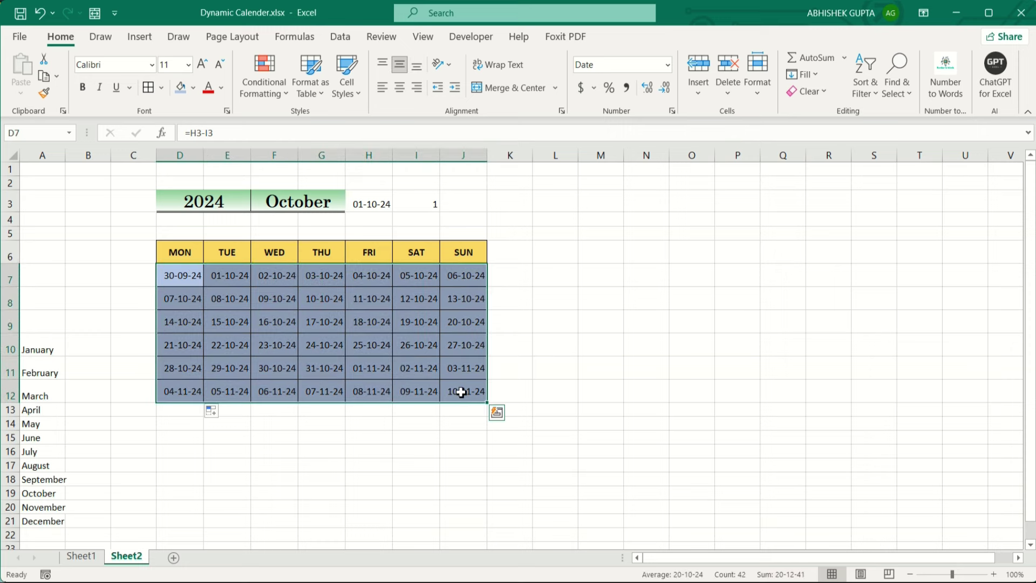
pyautogui.hotkey('ctrl', '1')
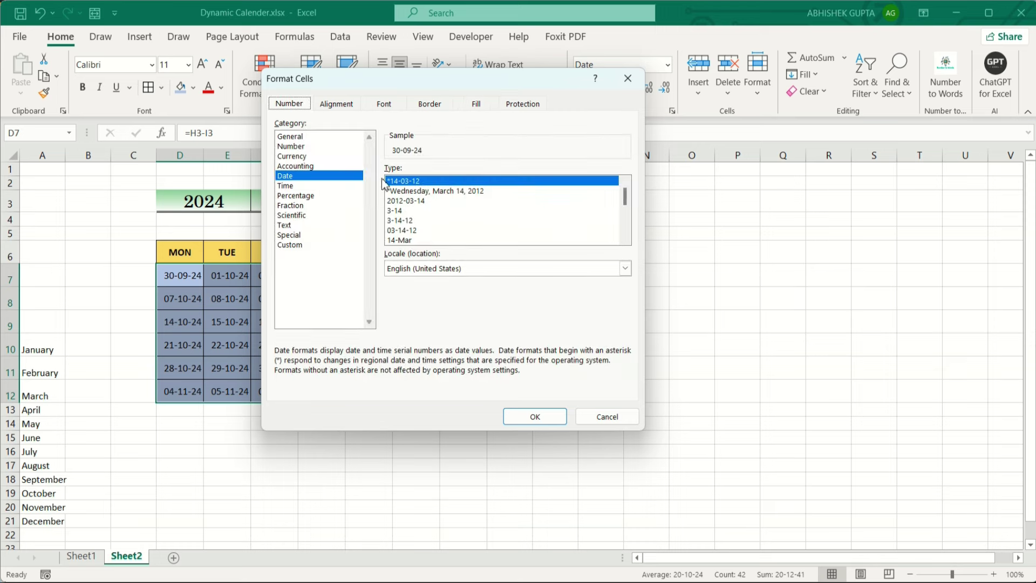
# Step: Change the grid's custom number format from dd-mm-yy to dd
pyautogui.click(301, 244)
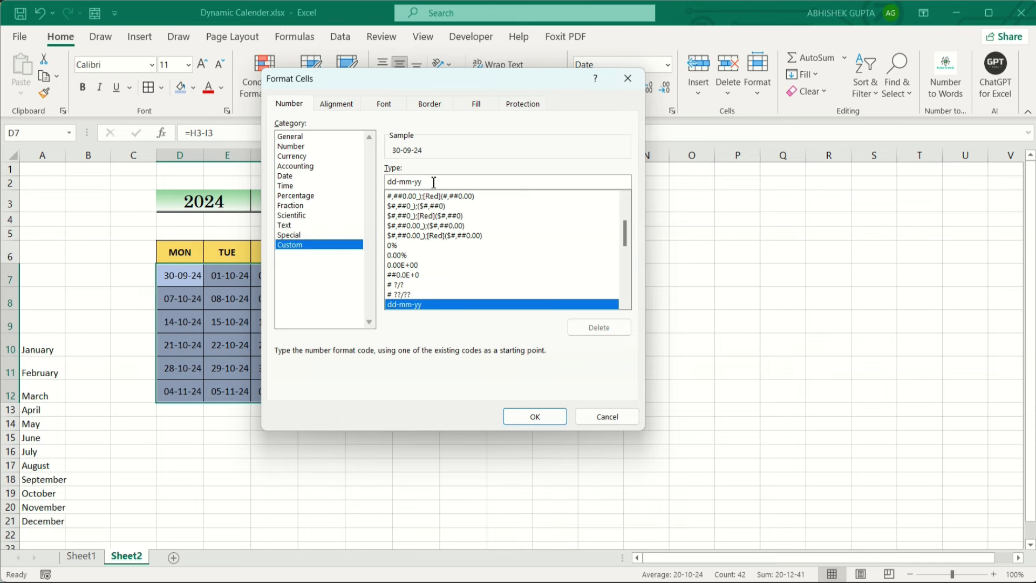
pyautogui.click(434, 182)
pyautogui.press('BackSpace')
pyautogui.press('BackSpace')
pyautogui.press('BackSpace')
pyautogui.press('BackSpace')
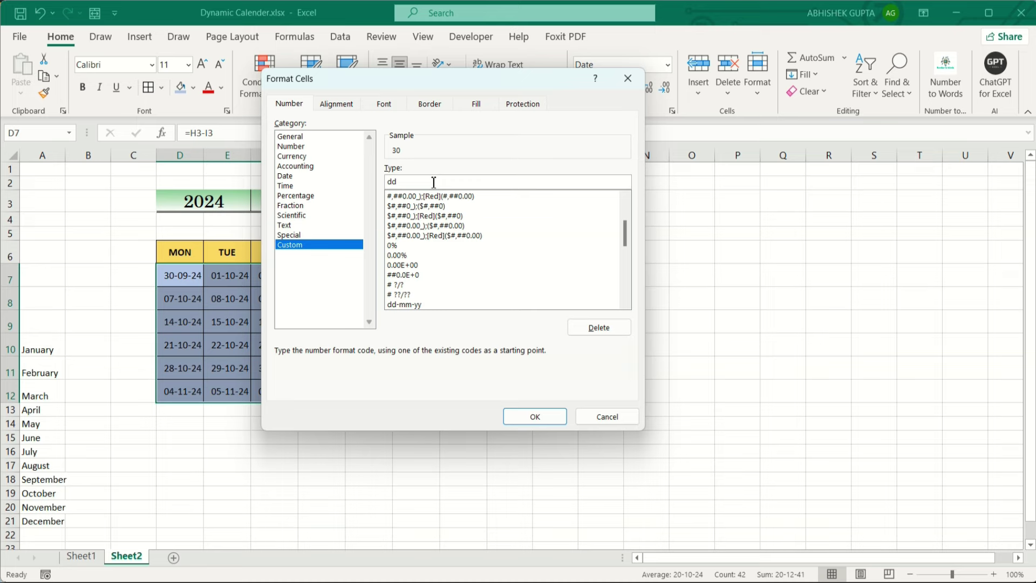
pyautogui.click(528, 419)
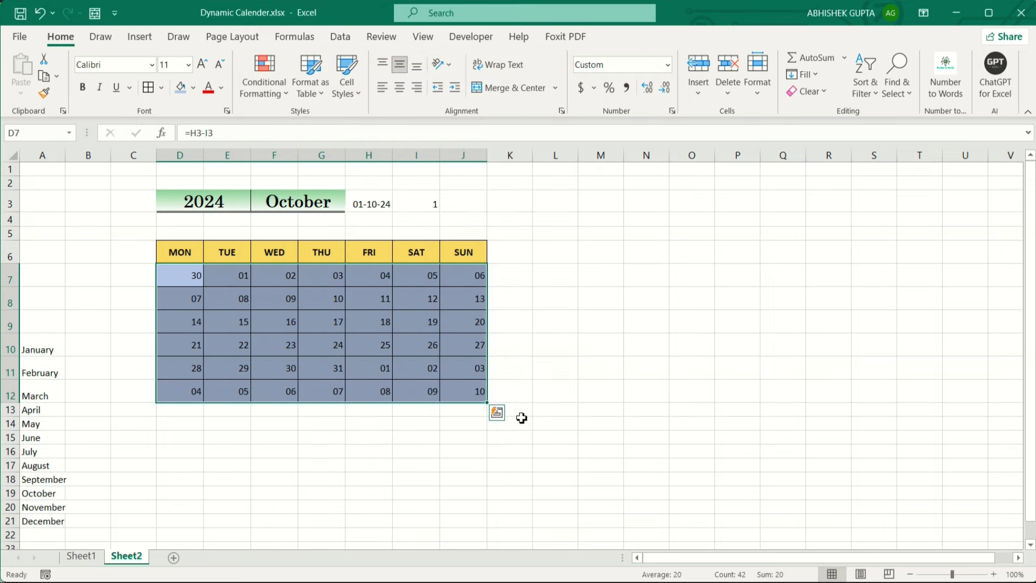
# Step: Make the day numbers centred, bold, Britannic Bold at size 12
pyautogui.click(401, 92)
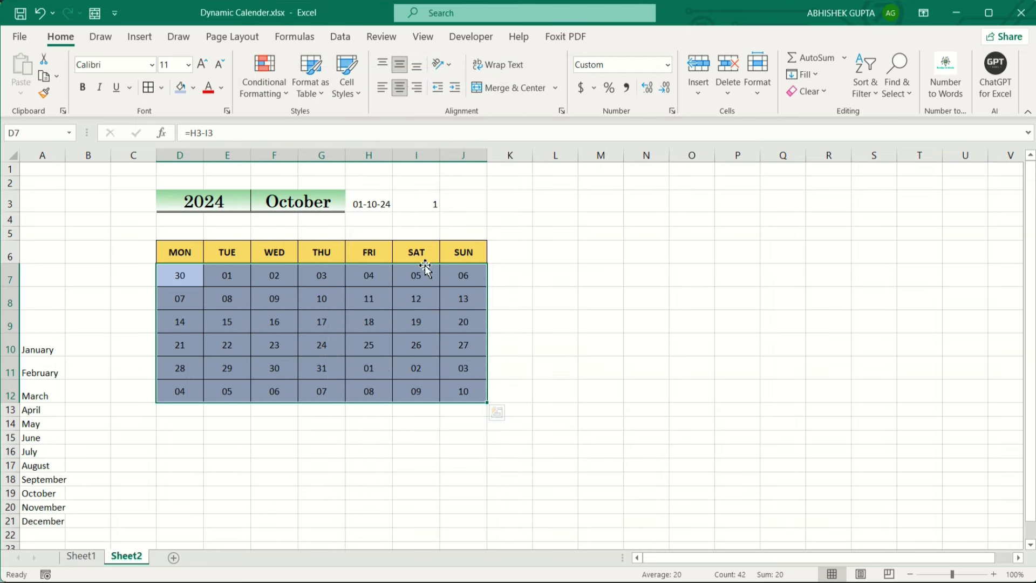
pyautogui.hotkey('ctrl', 'b')
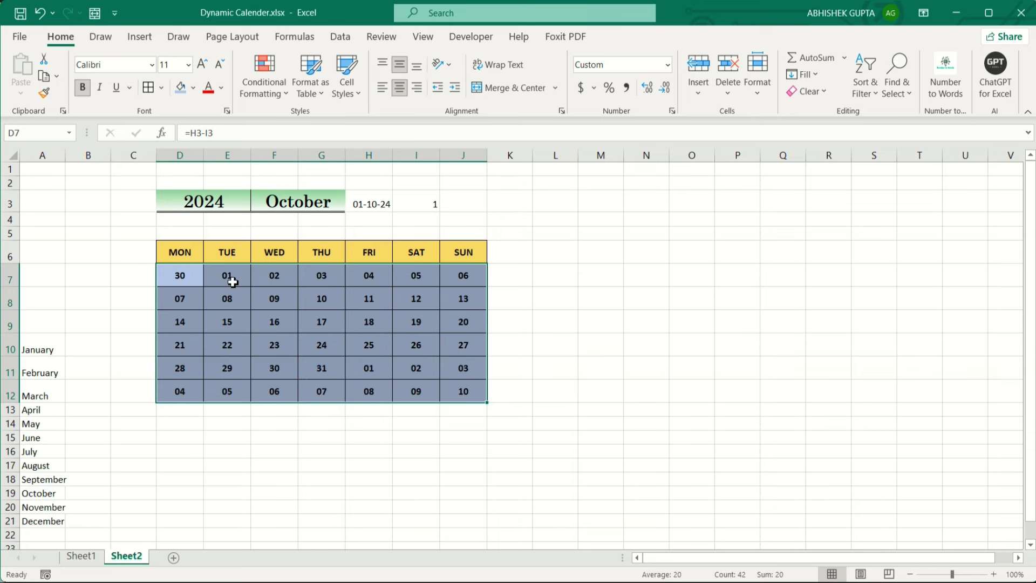
pyautogui.click(132, 68)
pyautogui.write('Britannic Bold')
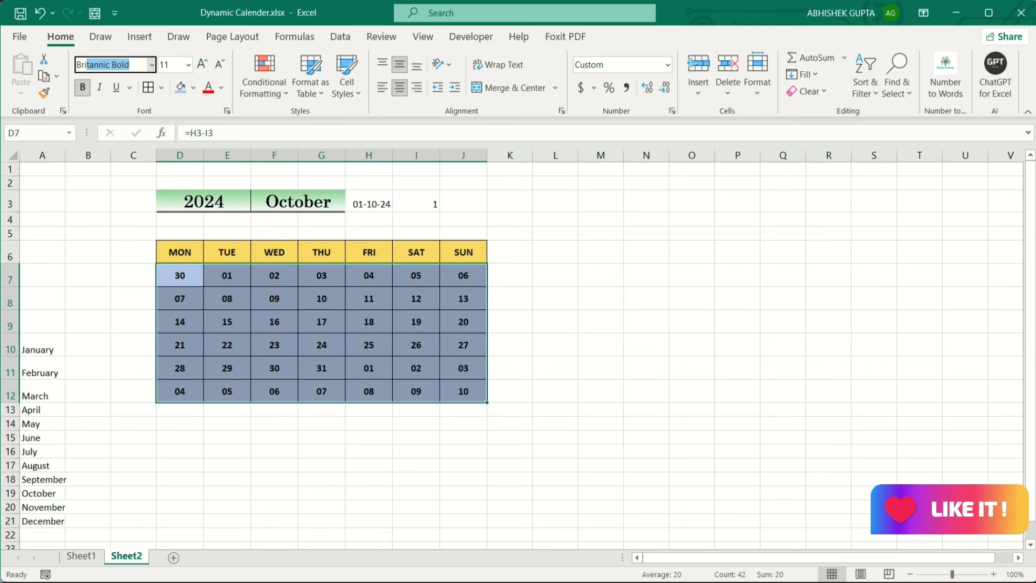
pyautogui.press('Return')
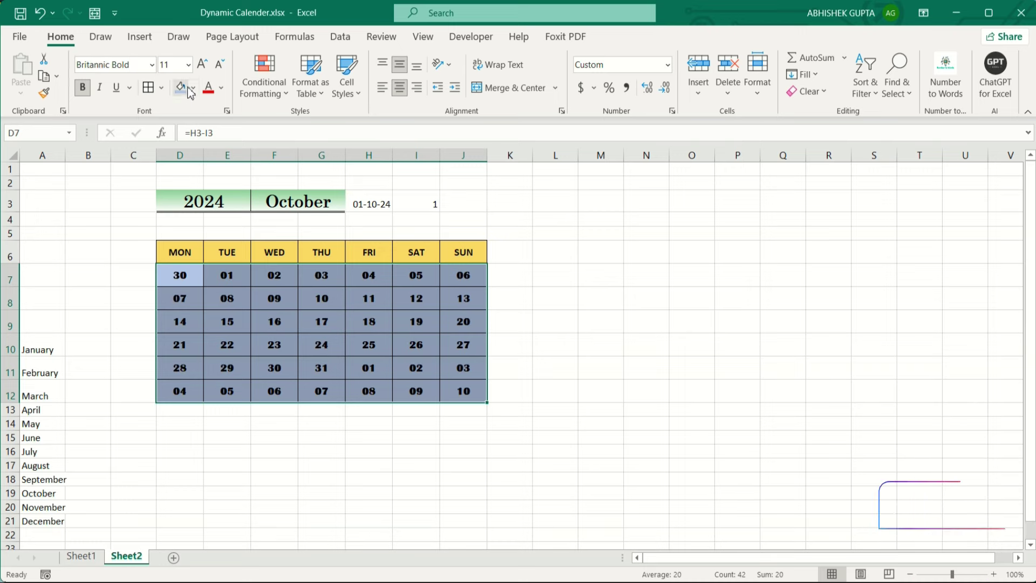
pyautogui.click(201, 67)
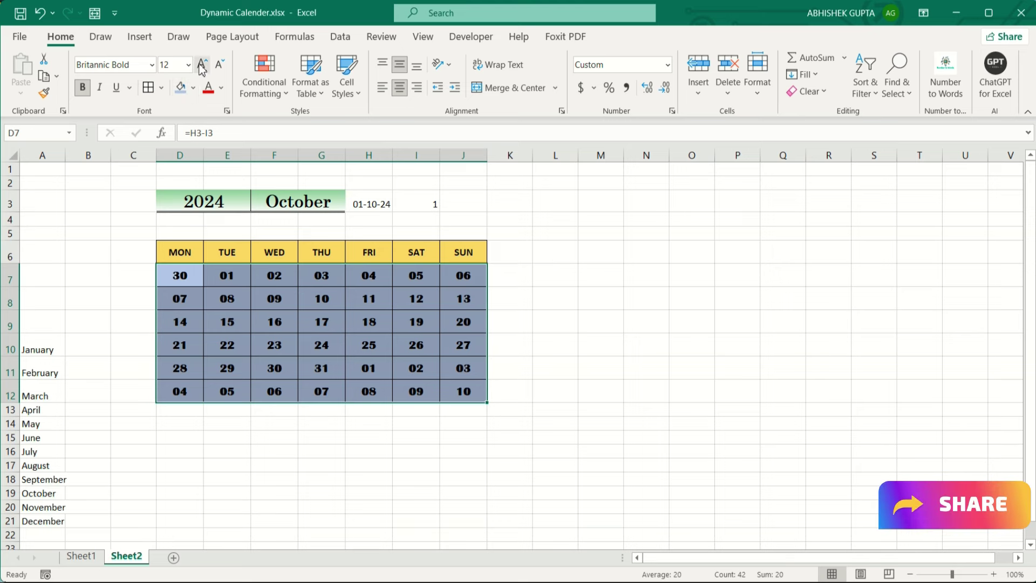
# Step: Set the weekday headers to a larger Copperplate Gothic font
pyautogui.moveTo(173, 253); pyautogui.dragTo(461, 251)
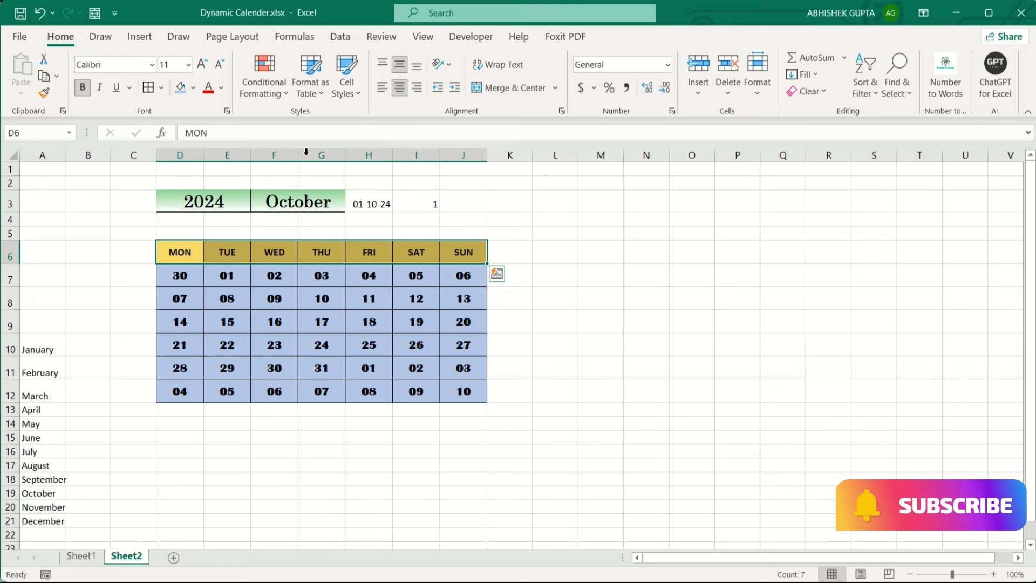
pyautogui.click(121, 64)
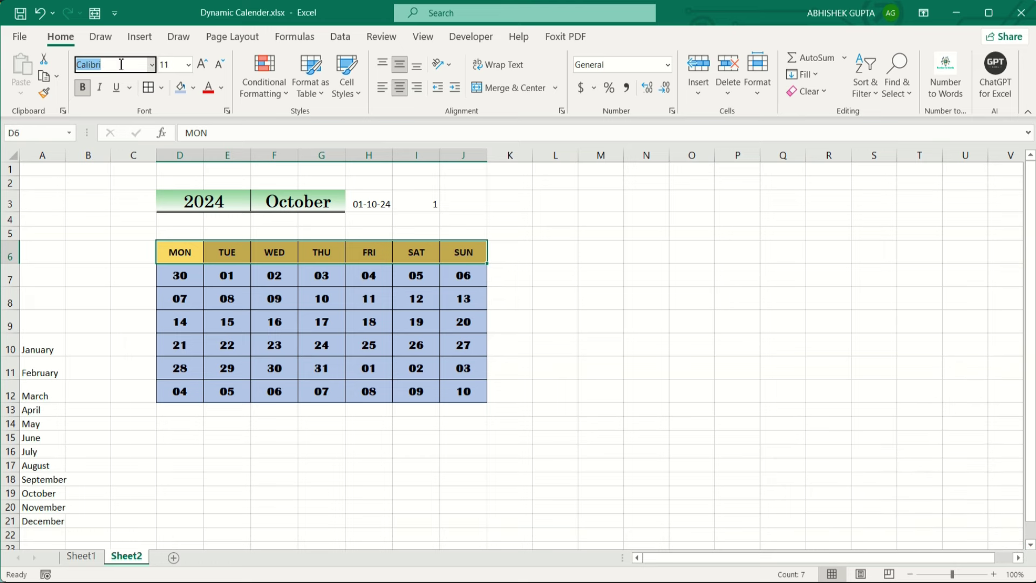
pyautogui.write('Copperplate Gothi')
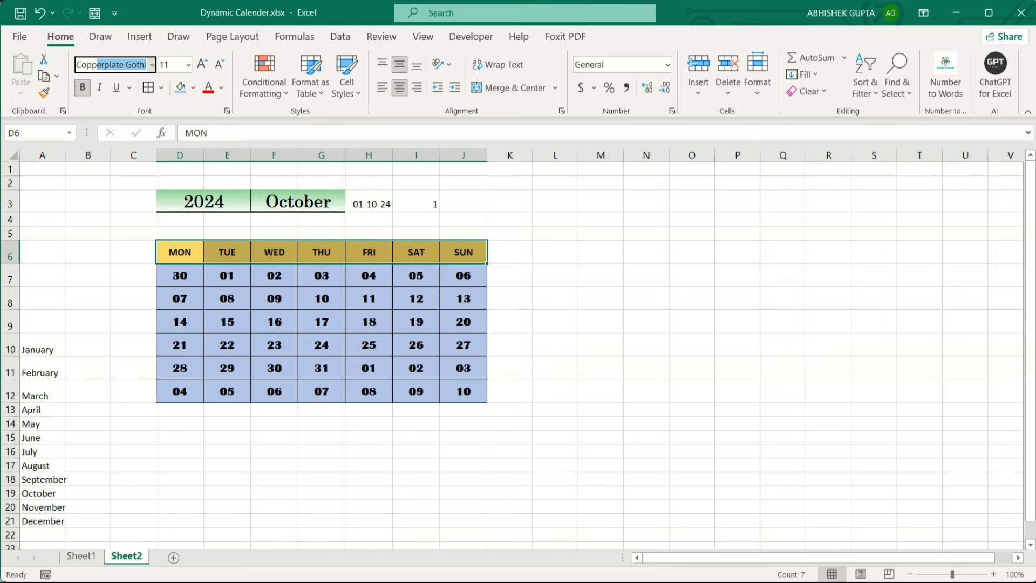
pyautogui.press('Return')
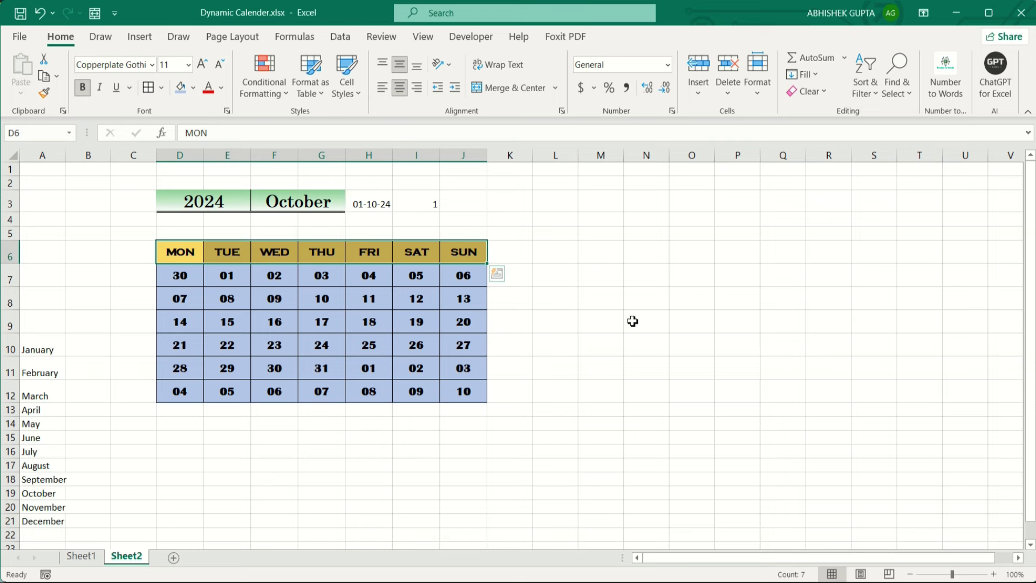
pyautogui.click(208, 68)
pyautogui.click(571, 260)
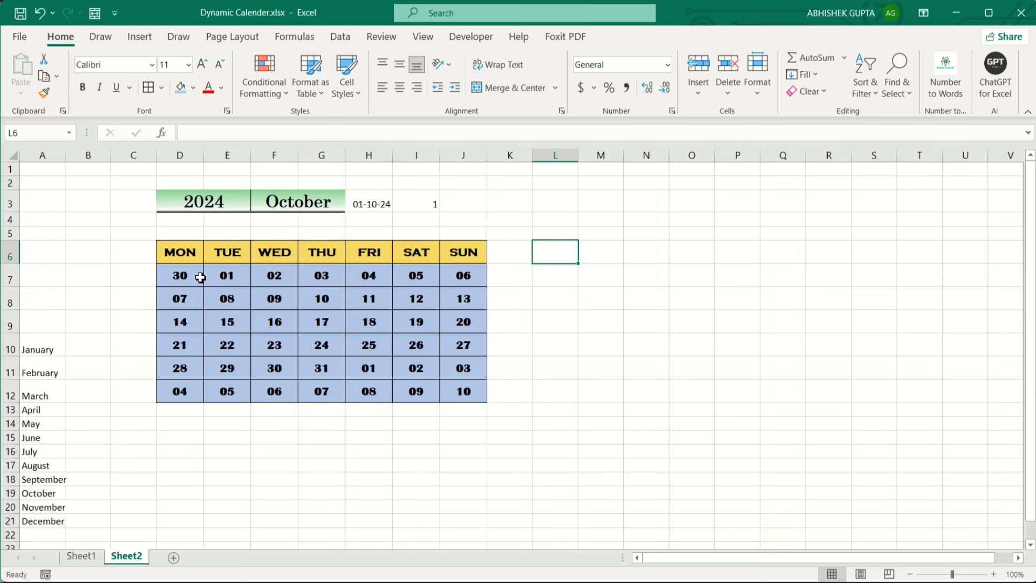
# Step: Colour the SAT and SUN date columns red
pyautogui.moveTo(200, 278); pyautogui.dragTo(463, 389)
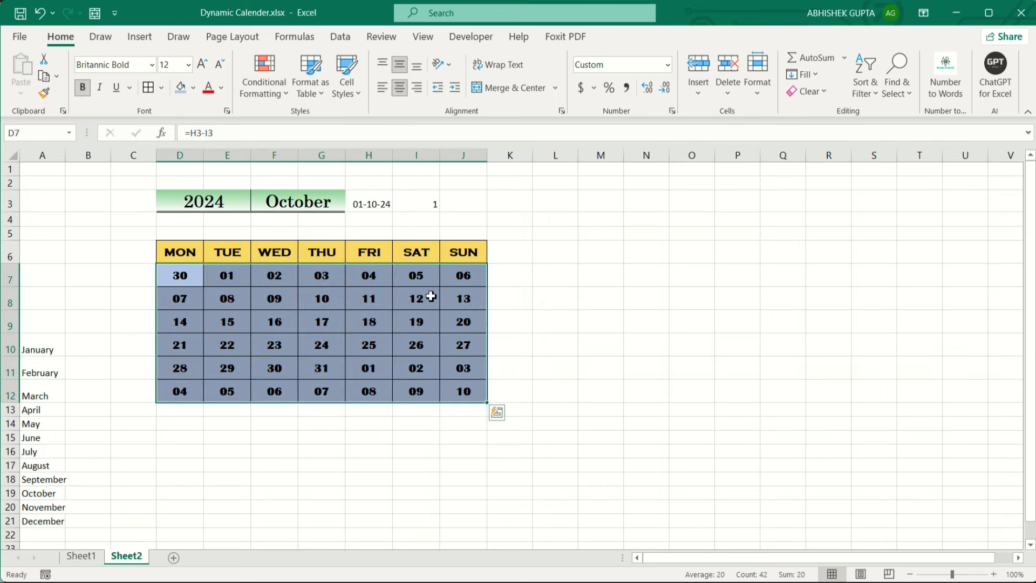
pyautogui.moveTo(416, 275); pyautogui.dragTo(464, 399)
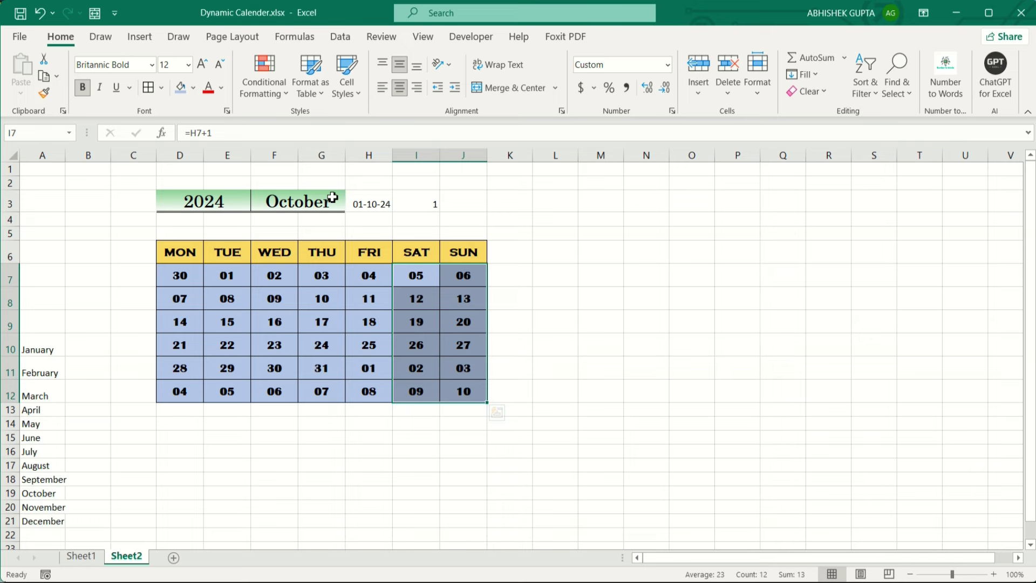
pyautogui.click(208, 88)
pyautogui.click(556, 343)
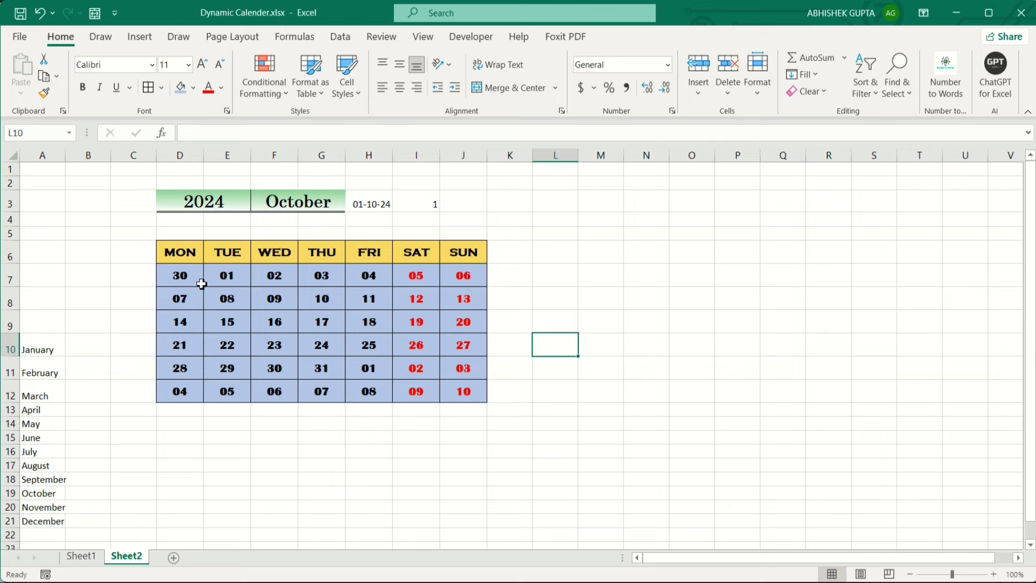
pyautogui.moveTo(179, 273)
pyautogui.mouseDown()
pyautogui.moveTo(347, 365)
pyautogui.moveTo(458, 403)
pyautogui.mouseUp()
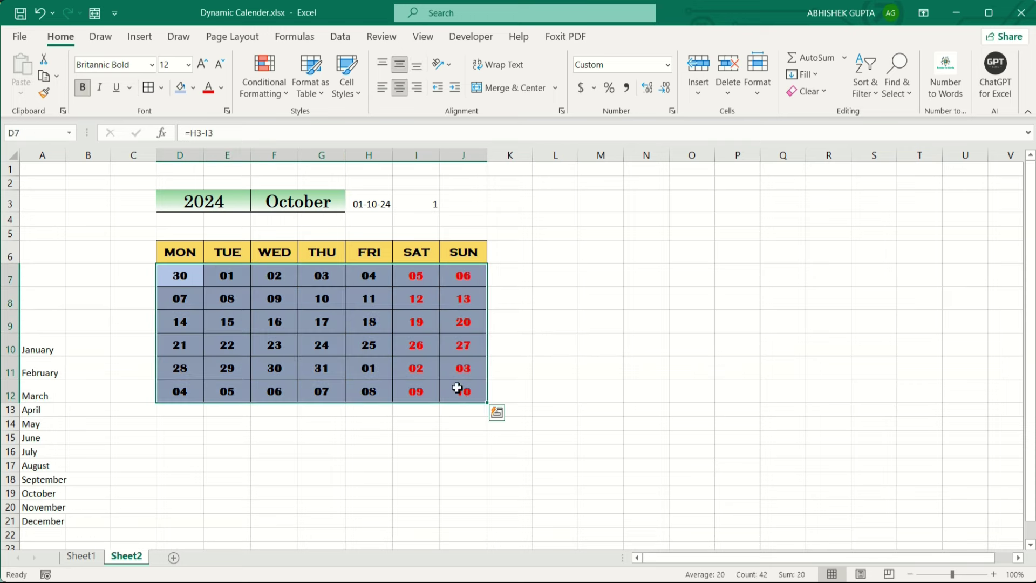
# Step: Create a new formula-based conditional rule for the date grid using =D7=TODAY()
pyautogui.click(277, 95)
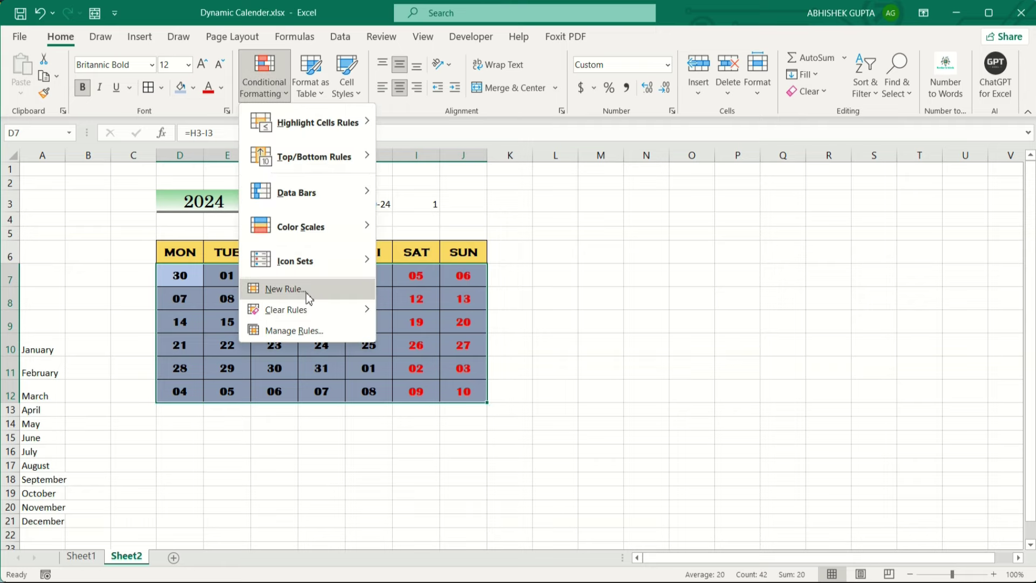
pyautogui.click(300, 289)
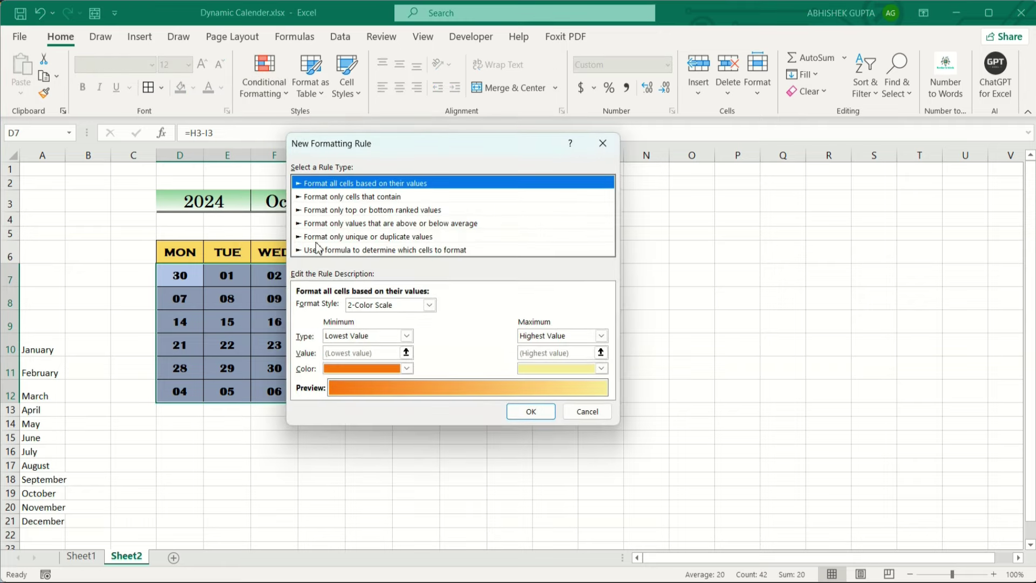
pyautogui.click(348, 251)
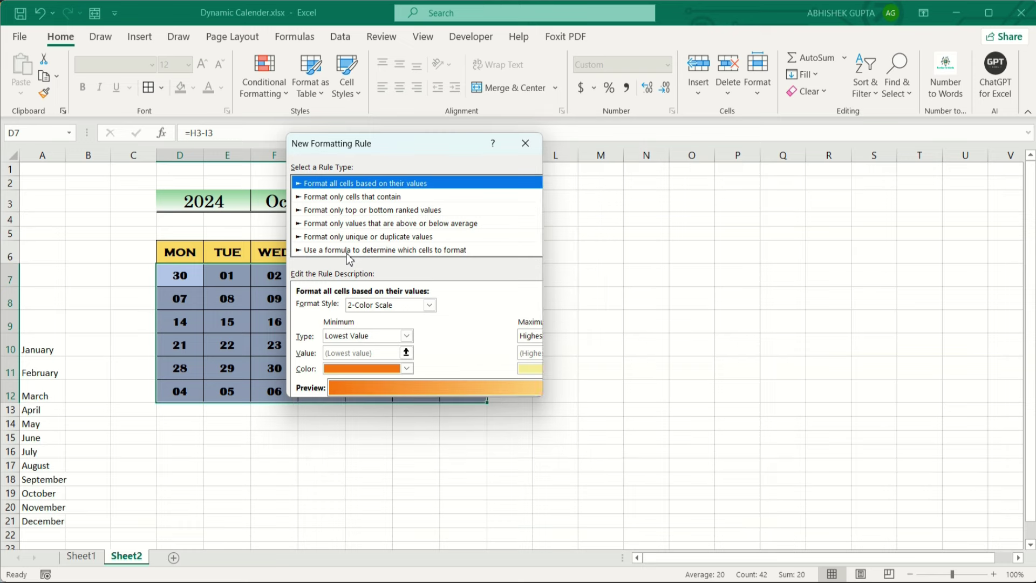
pyautogui.moveTo(399, 151)
pyautogui.mouseDown()
pyautogui.moveTo(479, 141)
pyautogui.moveTo(464, 147)
pyautogui.mouseUp()
pyautogui.click(450, 298)
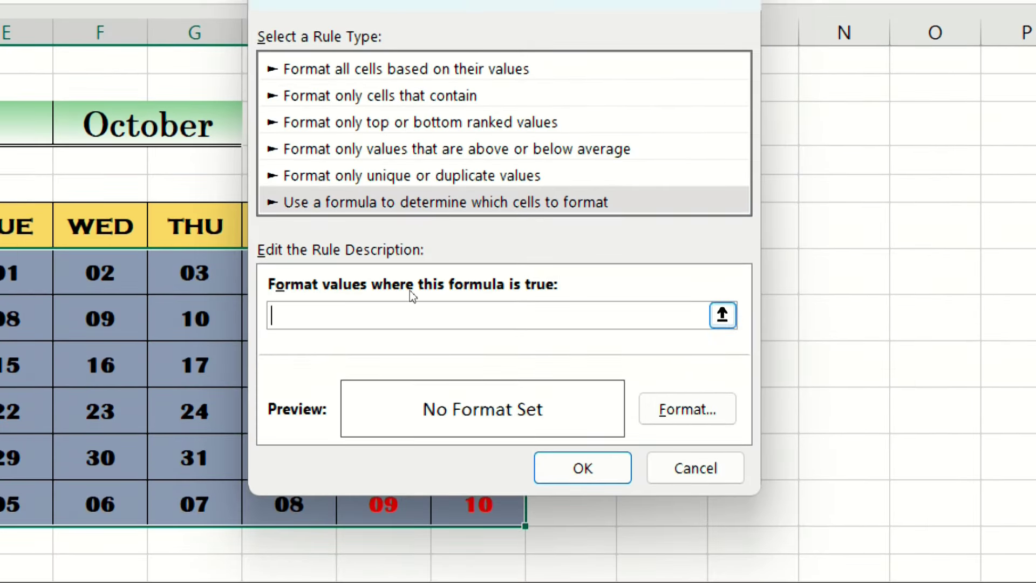
pyautogui.write('=')
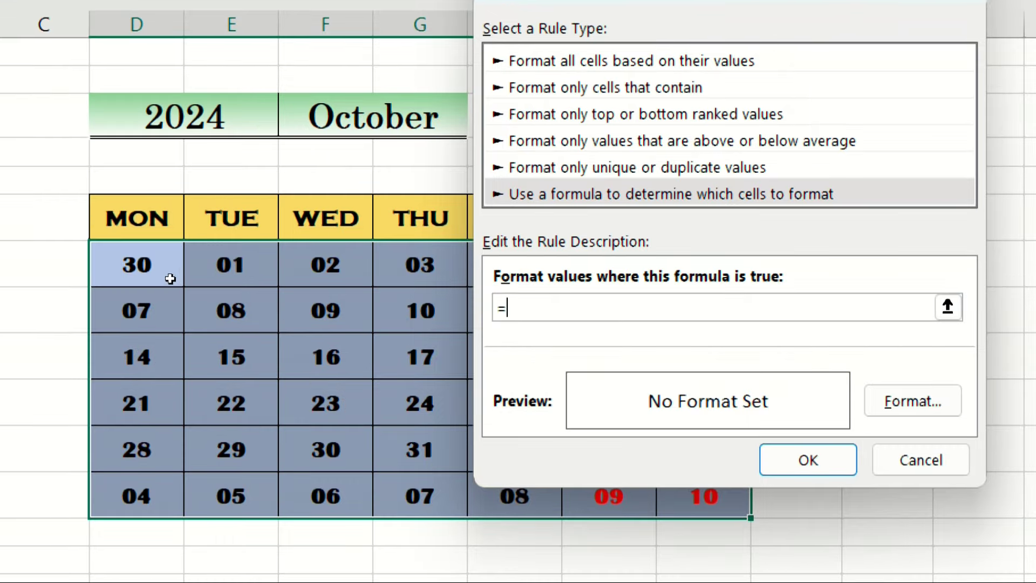
pyautogui.click(180, 280)
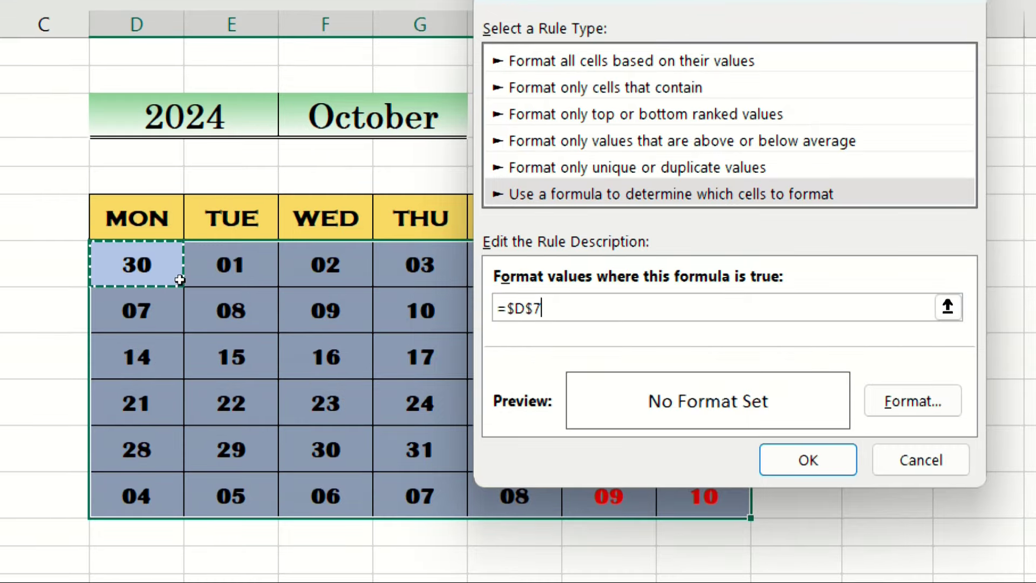
pyautogui.press('BackSpace')
pyautogui.press('BackSpace')
pyautogui.press('BackSpace')
pyautogui.press('BackSpace')
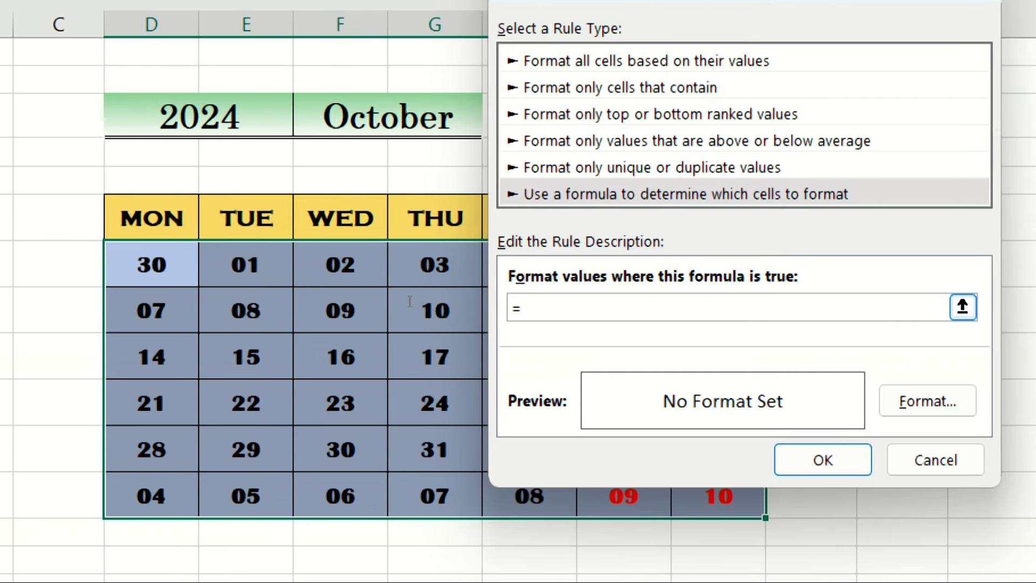
pyautogui.write('D')
pyautogui.write('7=')
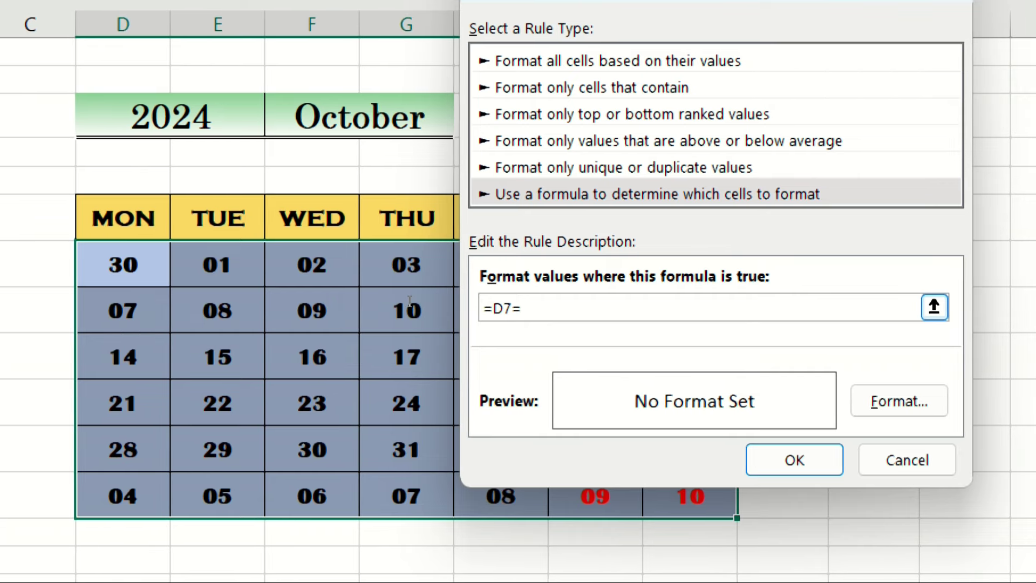
pyautogui.write('TODAY')
pyautogui.write('(')
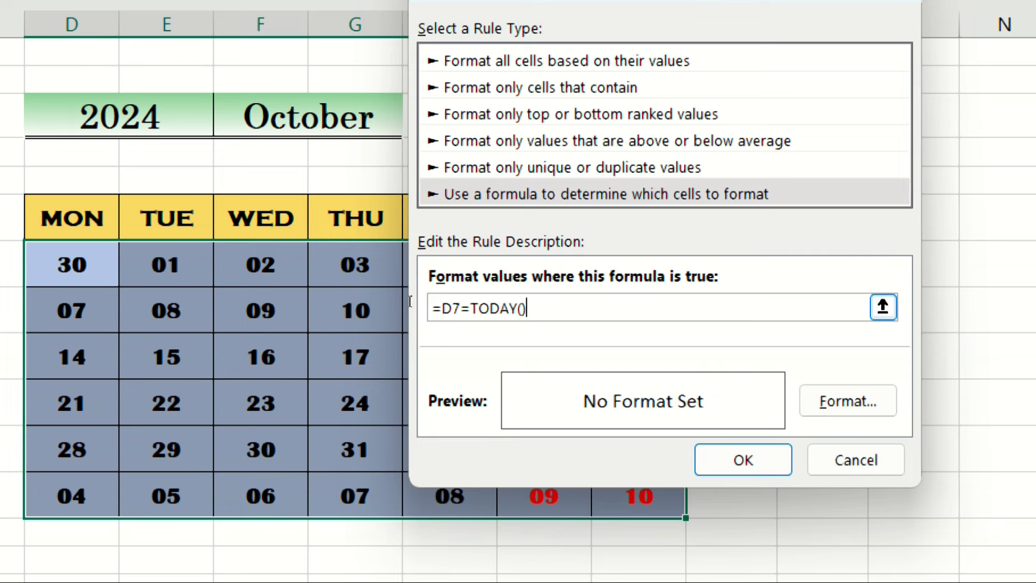
pyautogui.press('Tab')
pyautogui.press('Tab')
pyautogui.press('Tab')
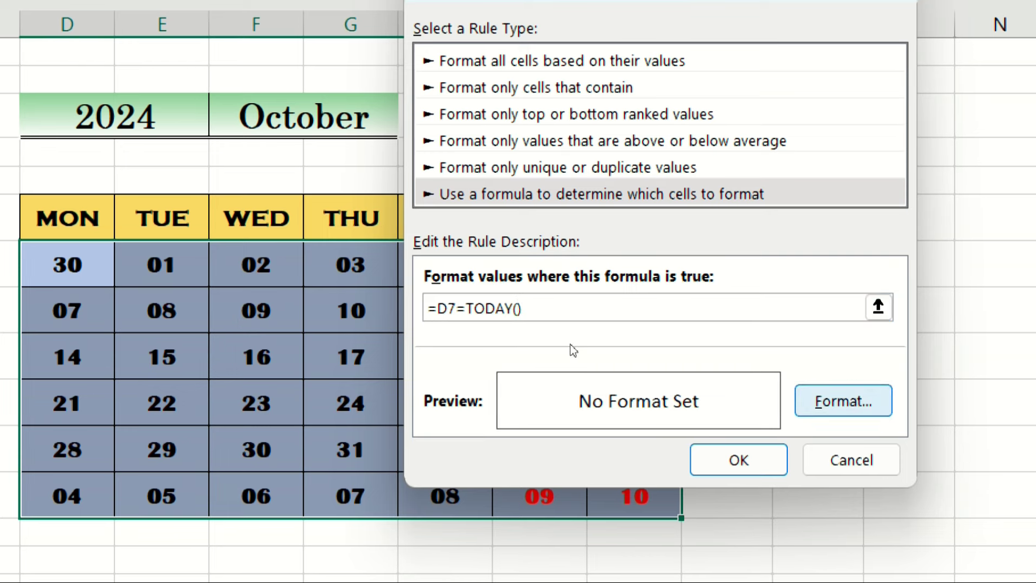
pyautogui.press('Return')
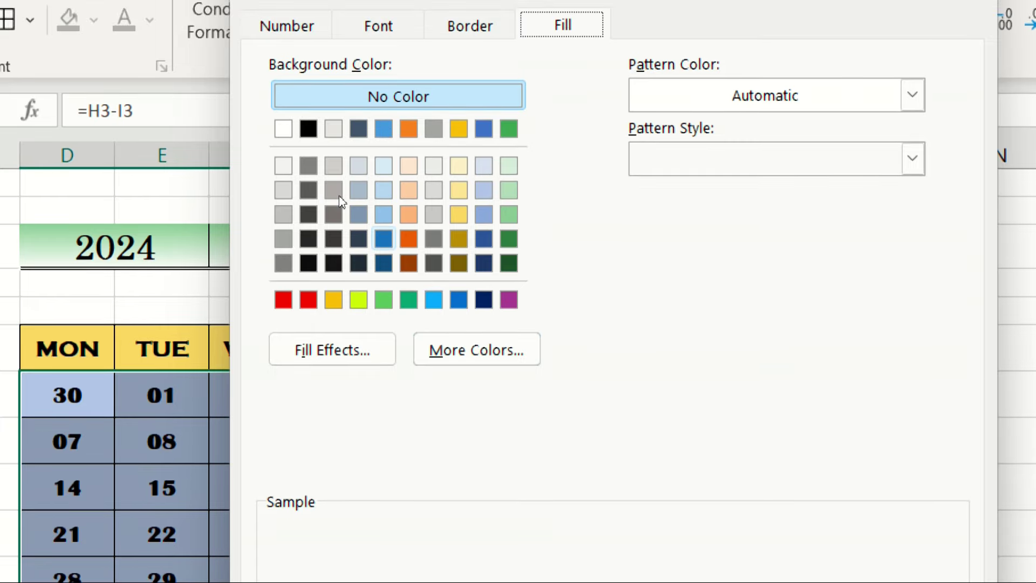
# Step: Give the today rule white font on a blue fill and apply it to the grid
pyautogui.click(378, 26)
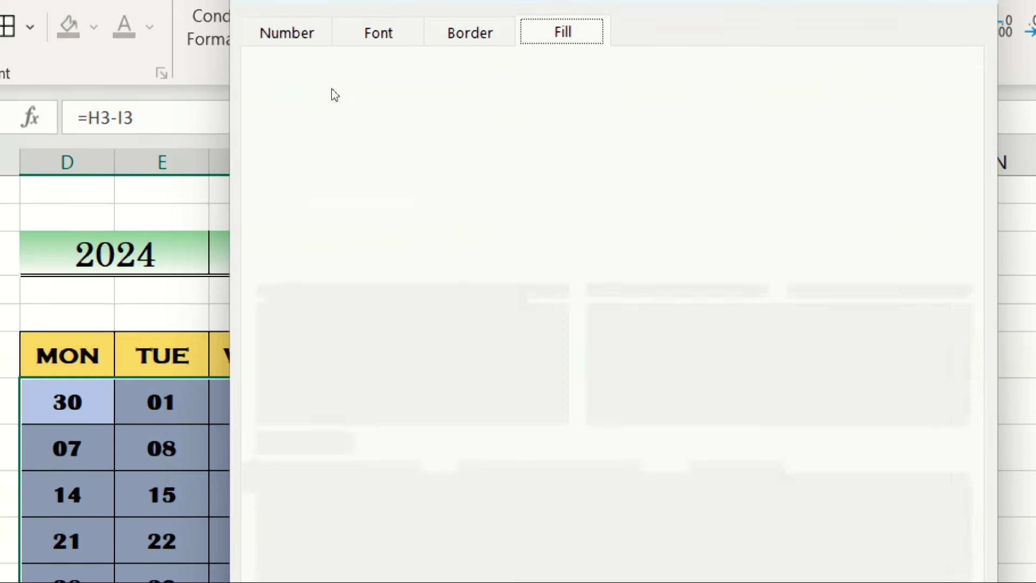
pyautogui.hotkey('alt', 'c')
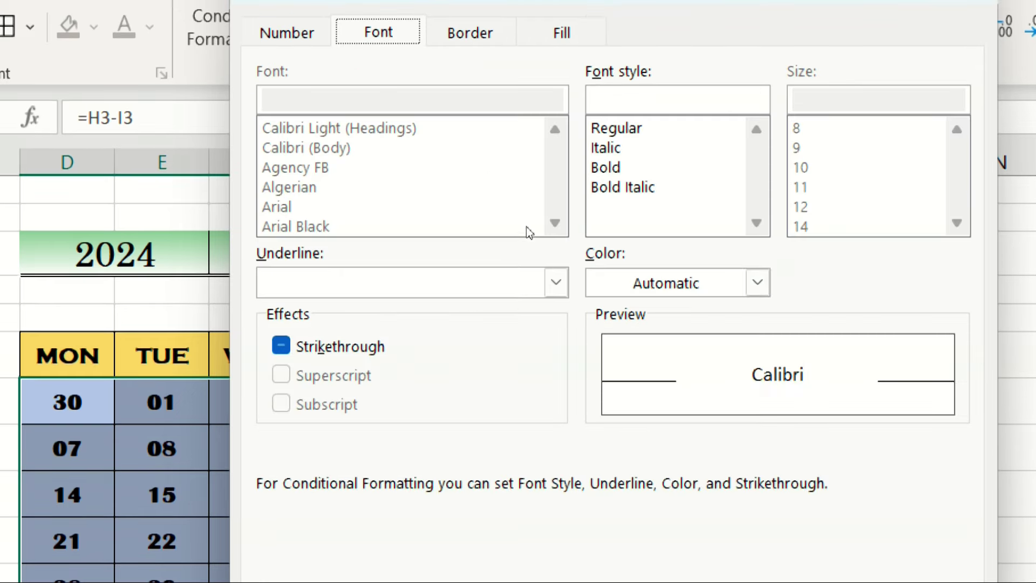
pyautogui.hotkey('alt', 'Down')
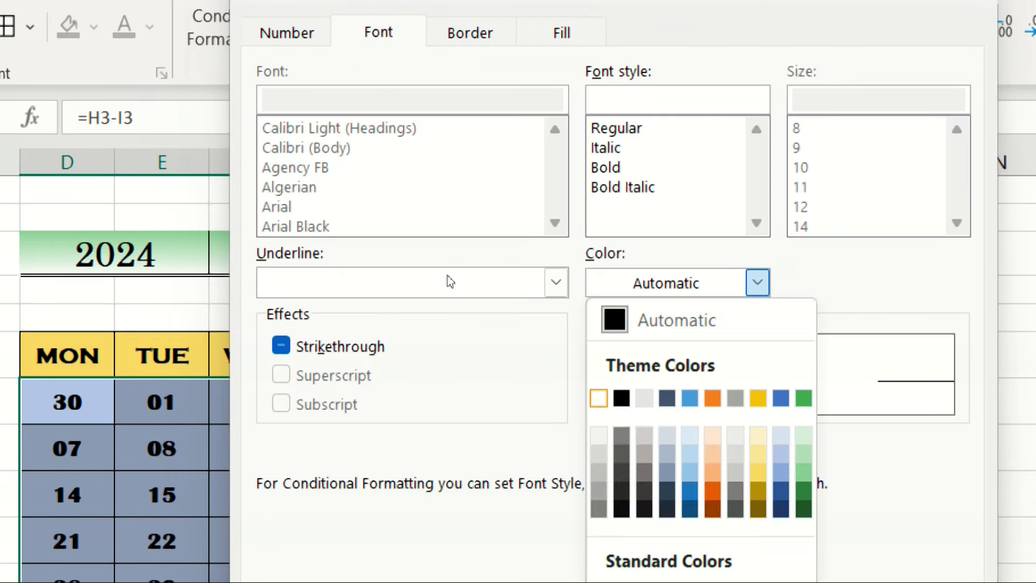
pyautogui.press('Return')
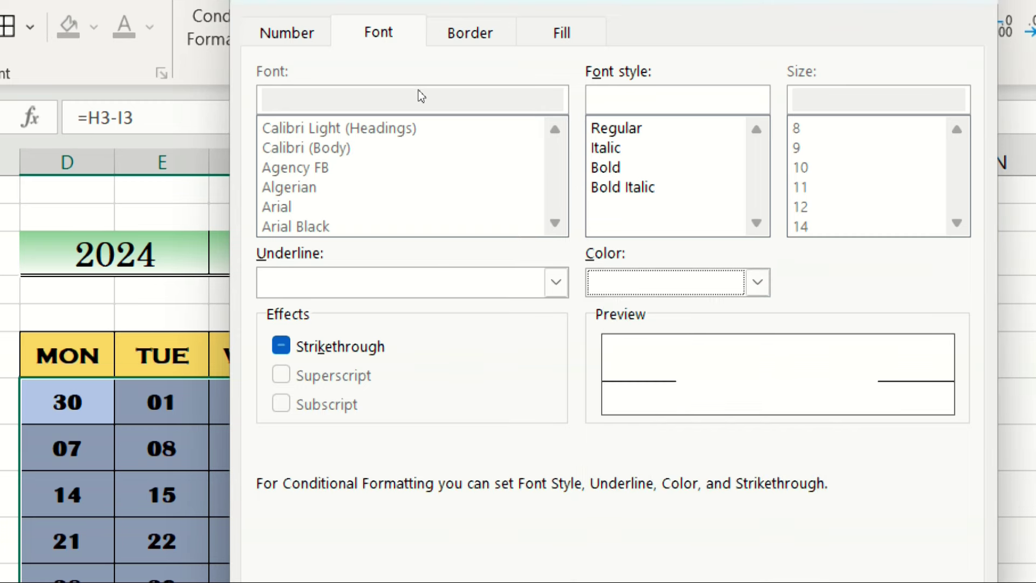
pyautogui.hotkey('ctrl', 'Tab')
pyautogui.hotkey('ctrl', 'Tab')
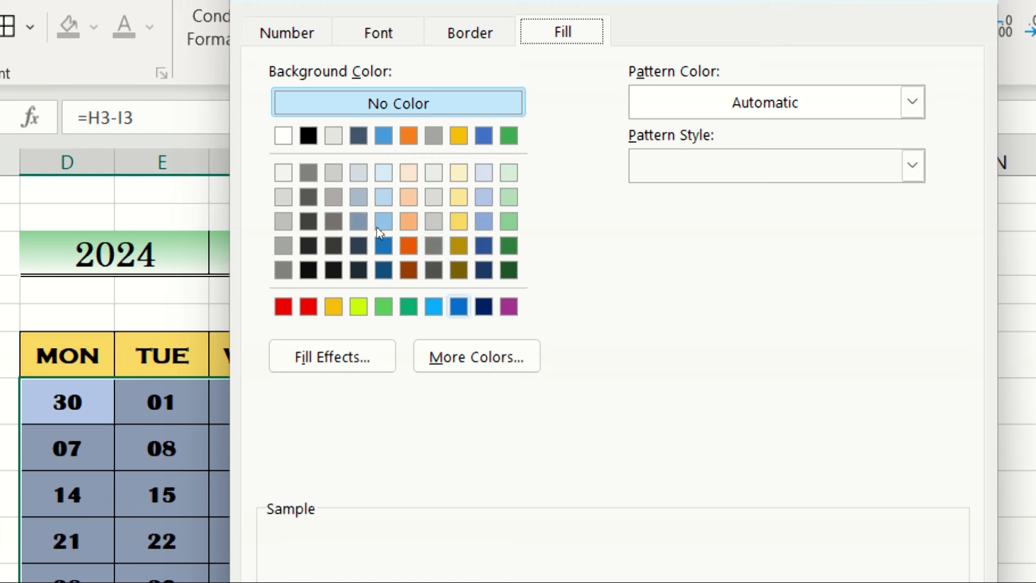
pyautogui.click(458, 306)
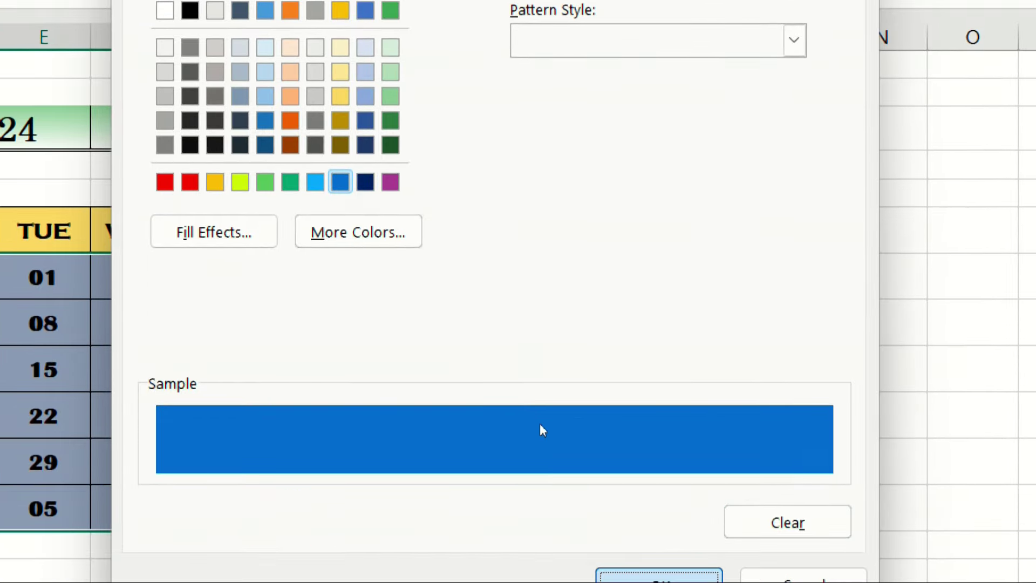
pyautogui.press('Return')
pyautogui.click(526, 367)
pyautogui.click(578, 294)
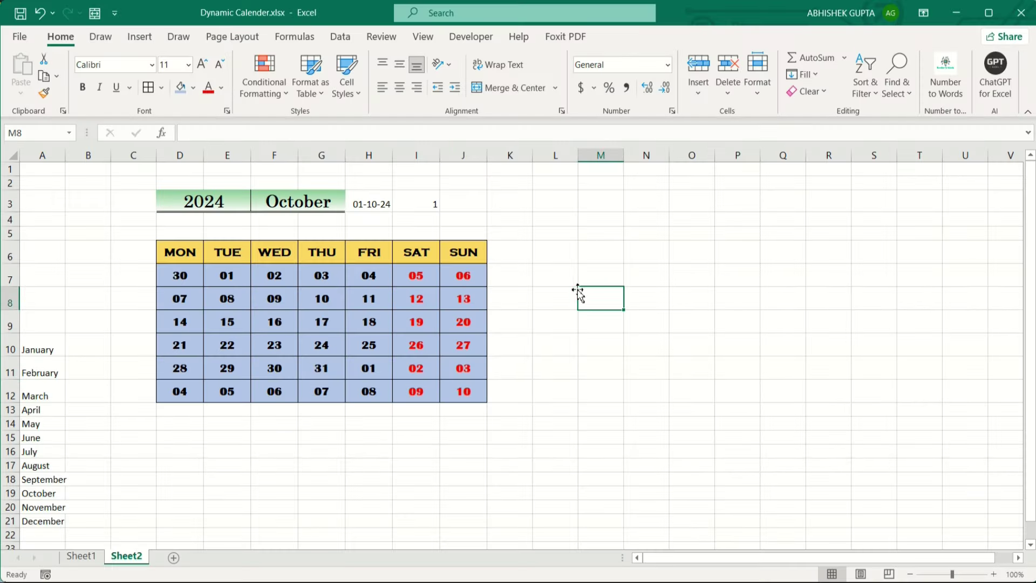
# Step: Choose August in F3 so the calendar shows August 2024 with 07 highlighted
pyautogui.click(324, 202)
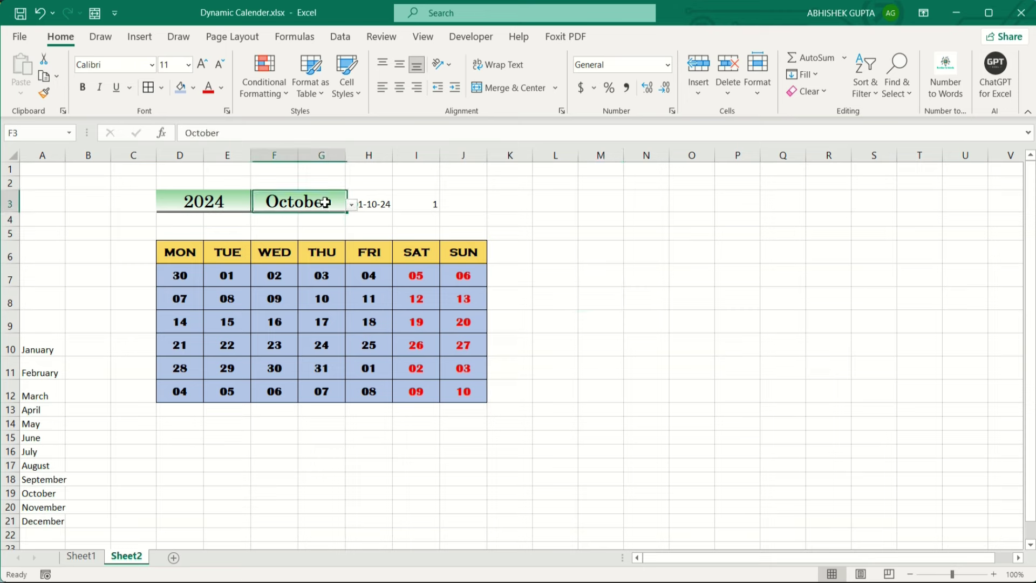
pyautogui.click(352, 204)
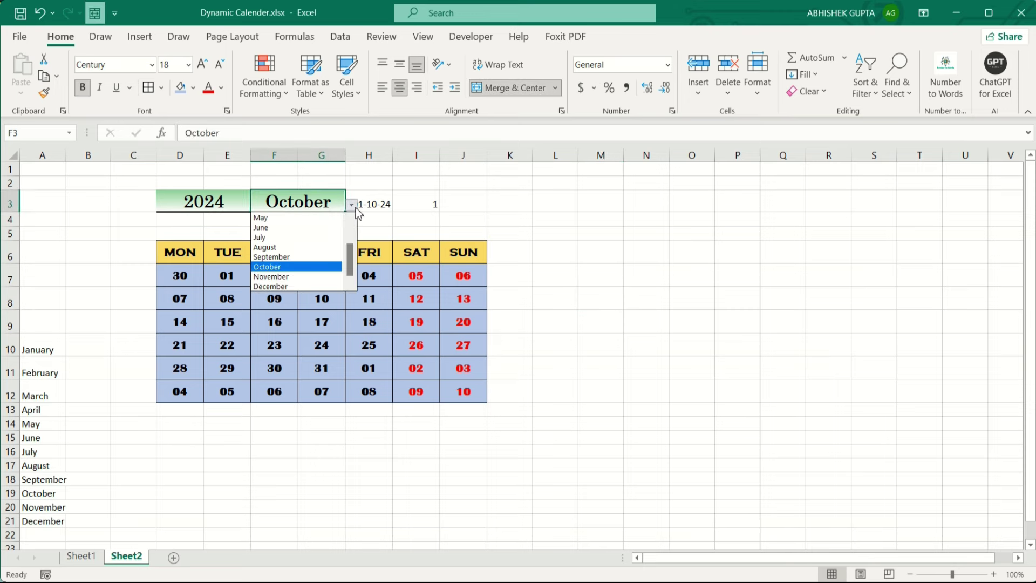
pyautogui.click(300, 247)
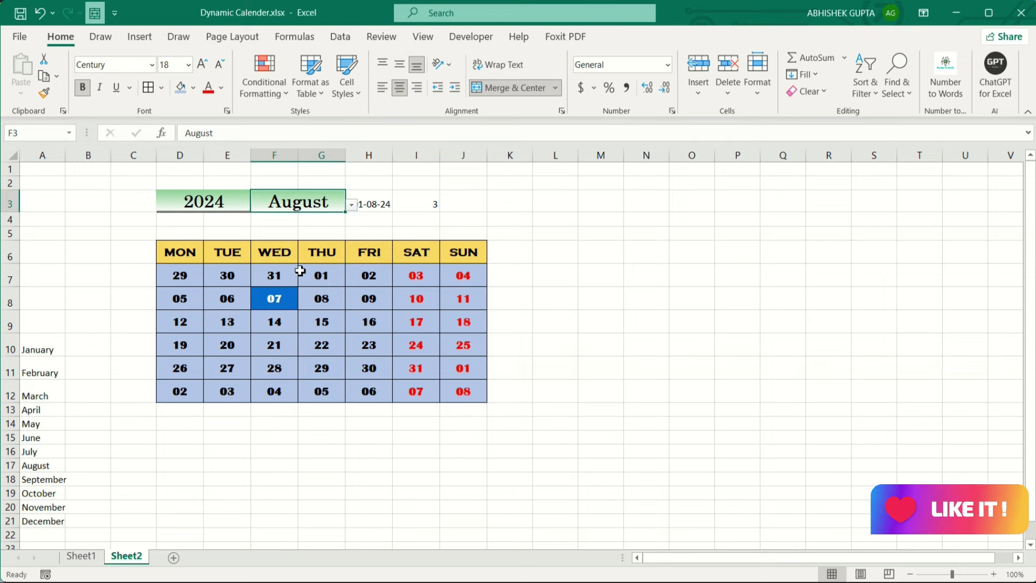
pyautogui.click(328, 274)
pyautogui.hotkey('ctrl', 'shift', 'Right')
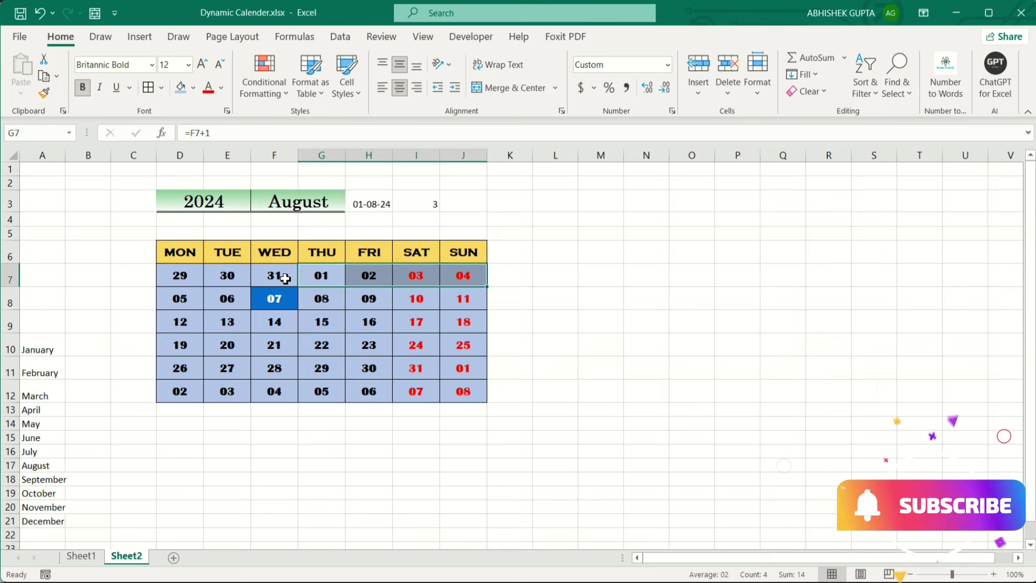
pyautogui.moveTo(180, 275); pyautogui.dragTo(463, 391)
pyautogui.hotkey('ctrl', '1')
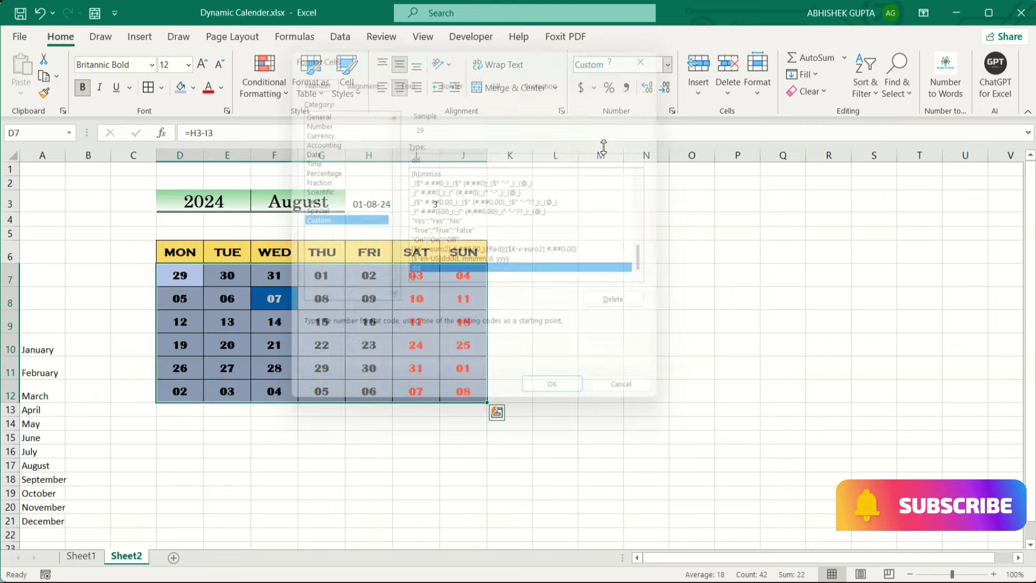
# Step: Start a new formula-based conditional formatting rule =D7<$H$3 for the date grid
pyautogui.click(270, 89)
pyautogui.click(315, 288)
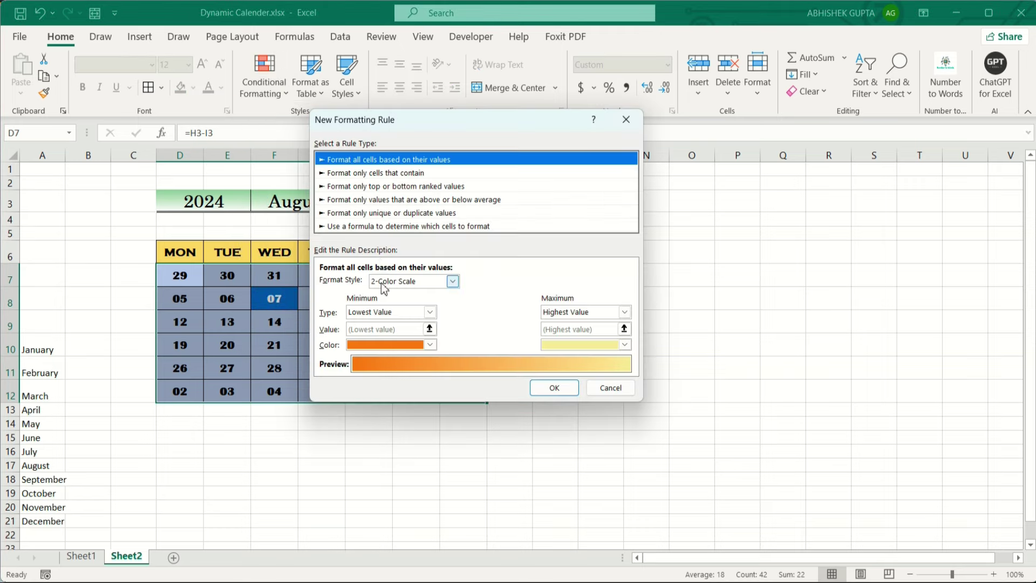
pyautogui.click(370, 227)
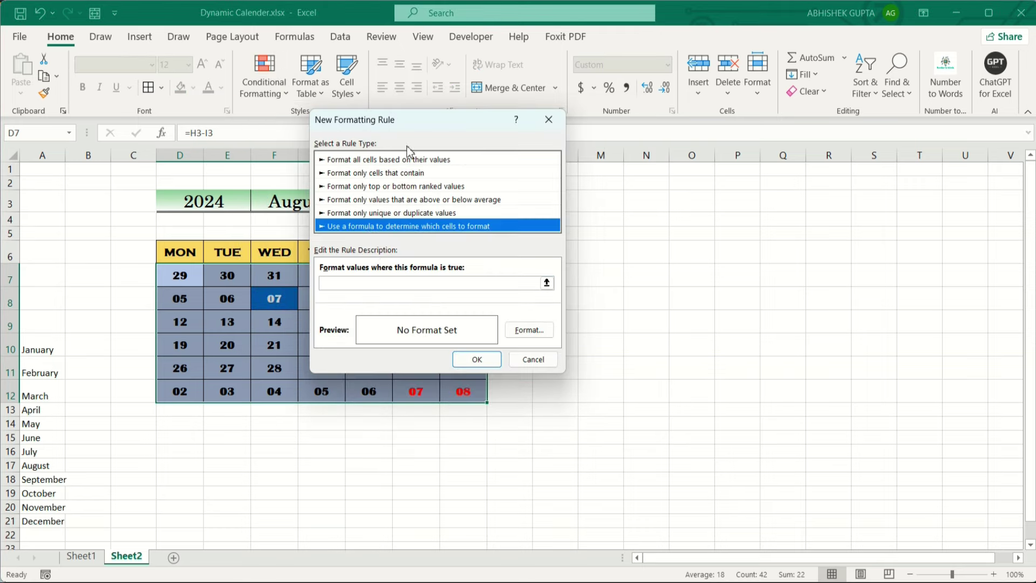
pyautogui.click(572, 322)
pyautogui.write('=d7<')
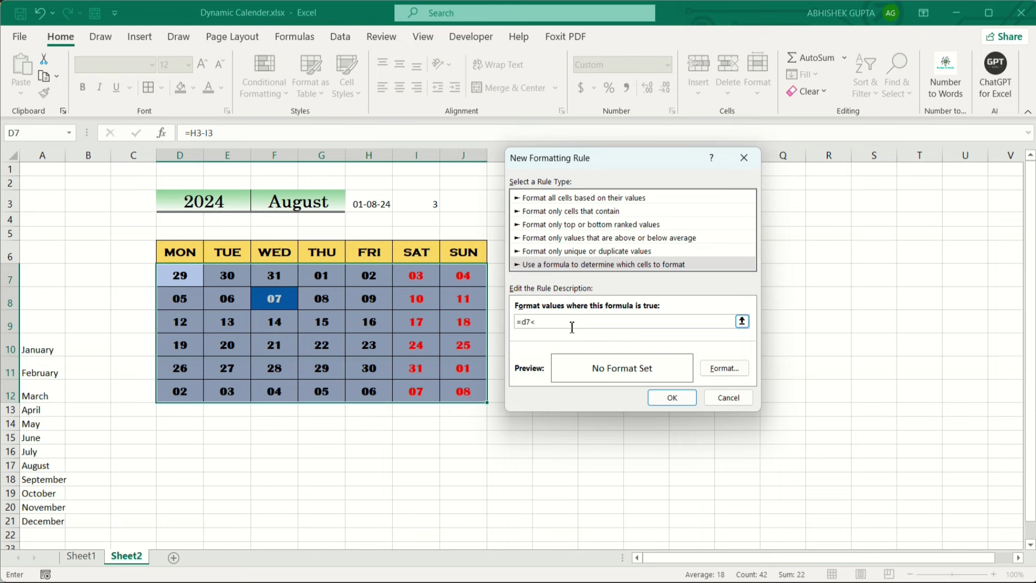
pyautogui.click(376, 208)
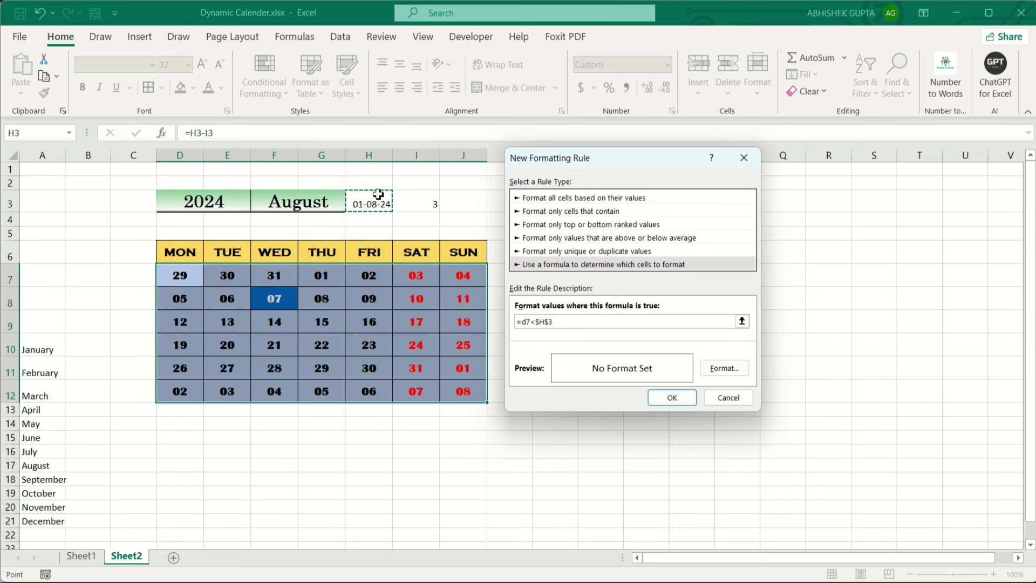
# Step: Give the rule a light grey fill and grey font, then apply it to the calendar
pyautogui.click(723, 368)
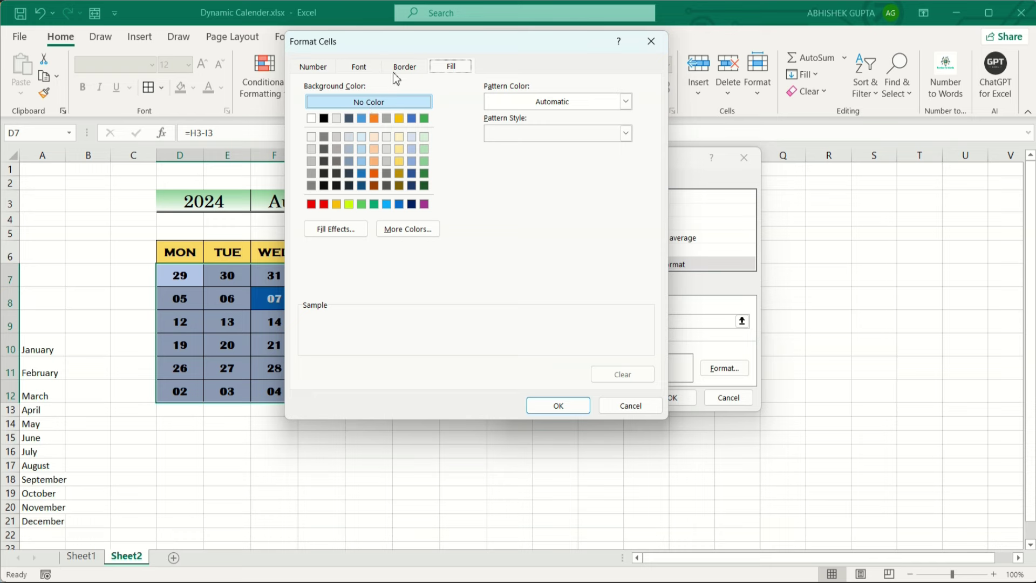
pyautogui.click(312, 137)
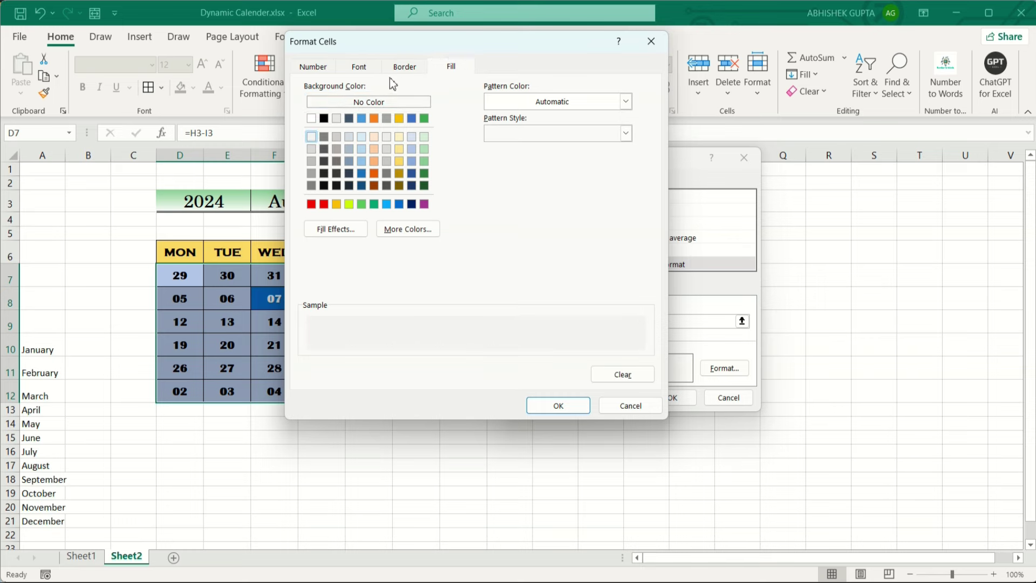
pyautogui.click(360, 67)
pyautogui.click(548, 191)
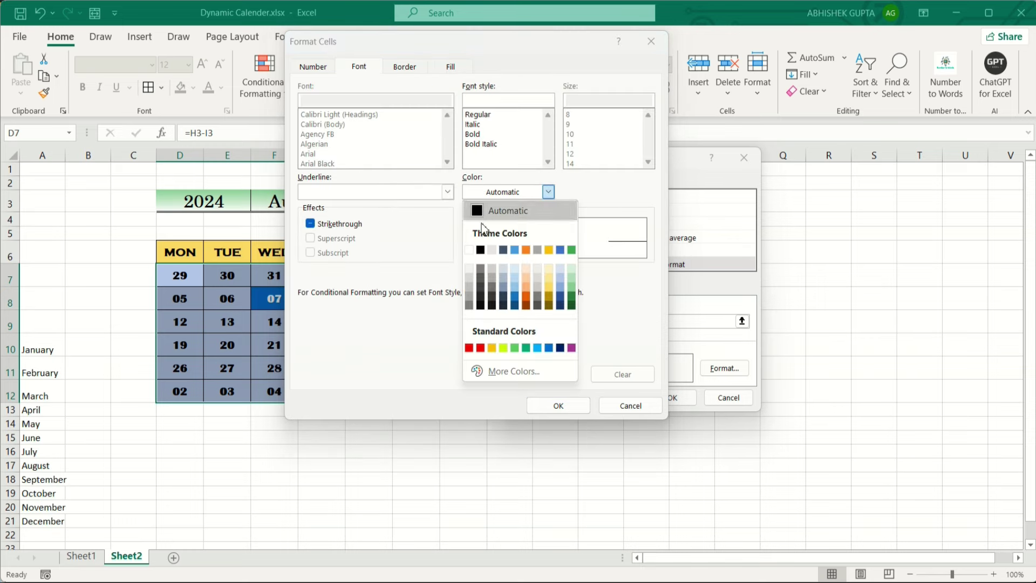
pyautogui.click(470, 289)
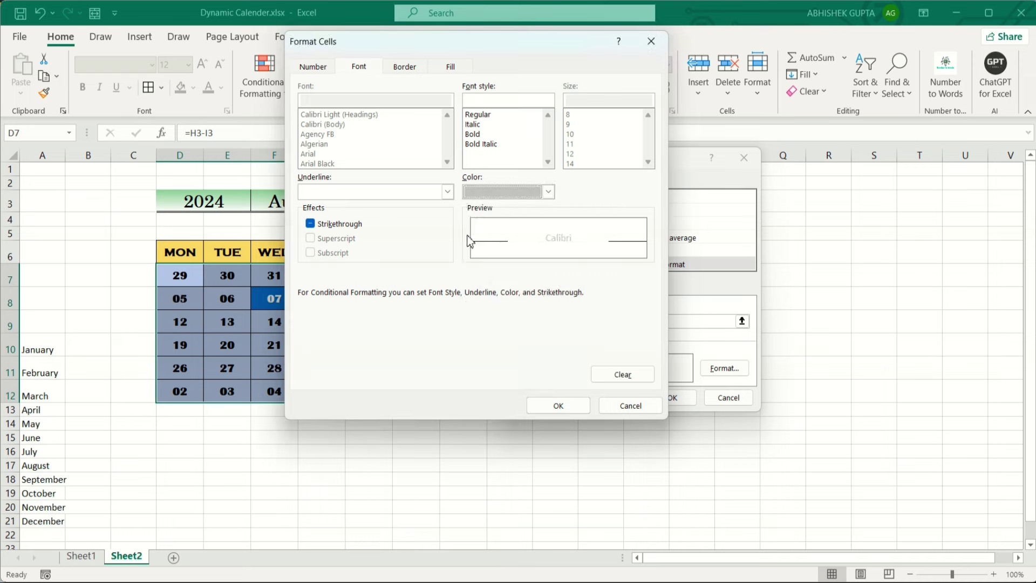
pyautogui.click(565, 413)
pyautogui.click(674, 397)
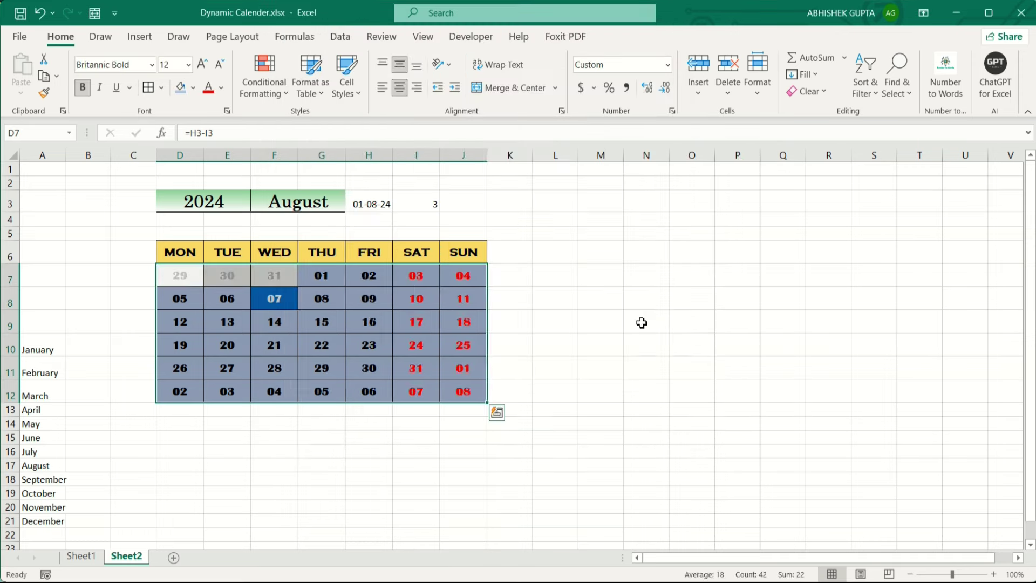
pyautogui.click(642, 323)
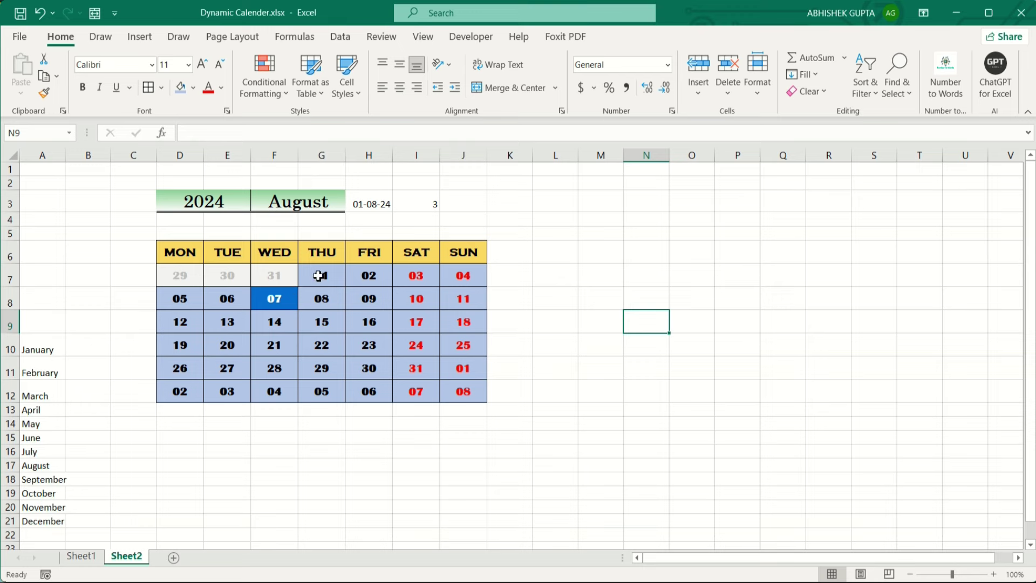
# Step: Select the date grid D7:J12 and create a formula rule =D7>EOMONTH($H$3,0)
pyautogui.moveTo(277, 272)
pyautogui.mouseDown()
pyautogui.moveTo(190, 270)
pyautogui.moveTo(464, 391)
pyautogui.mouseUp()
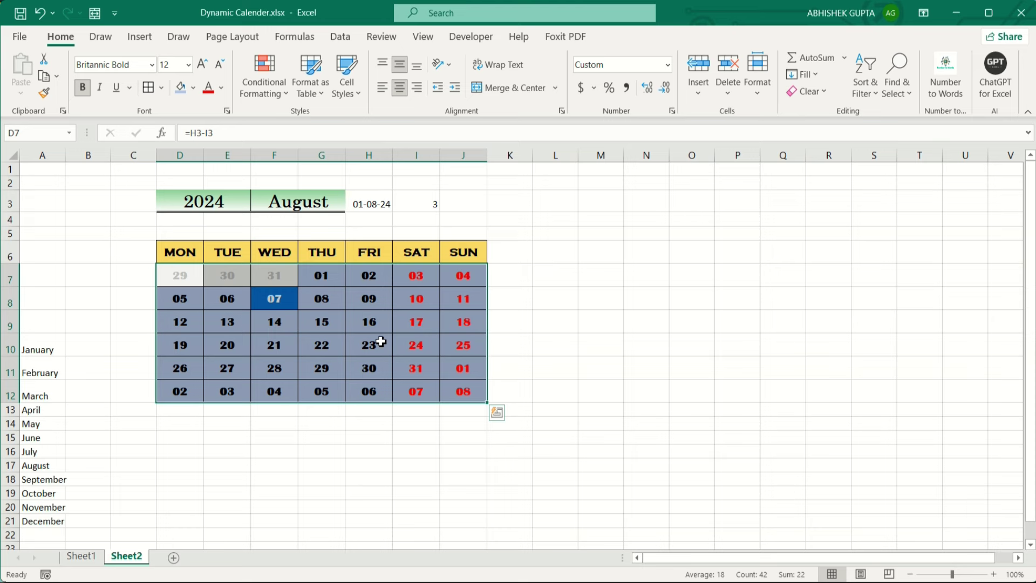
pyautogui.click(265, 79)
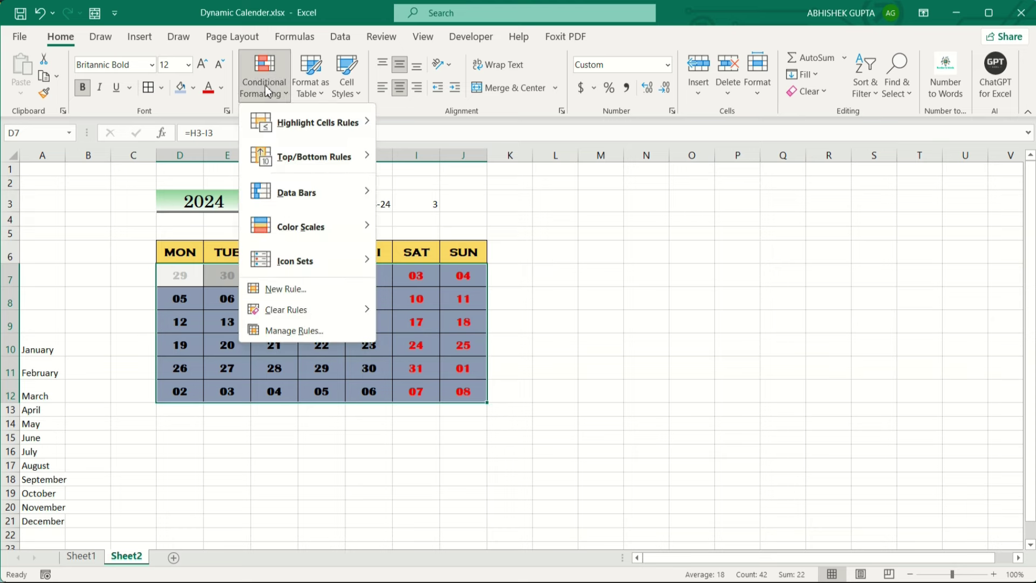
pyautogui.click(291, 289)
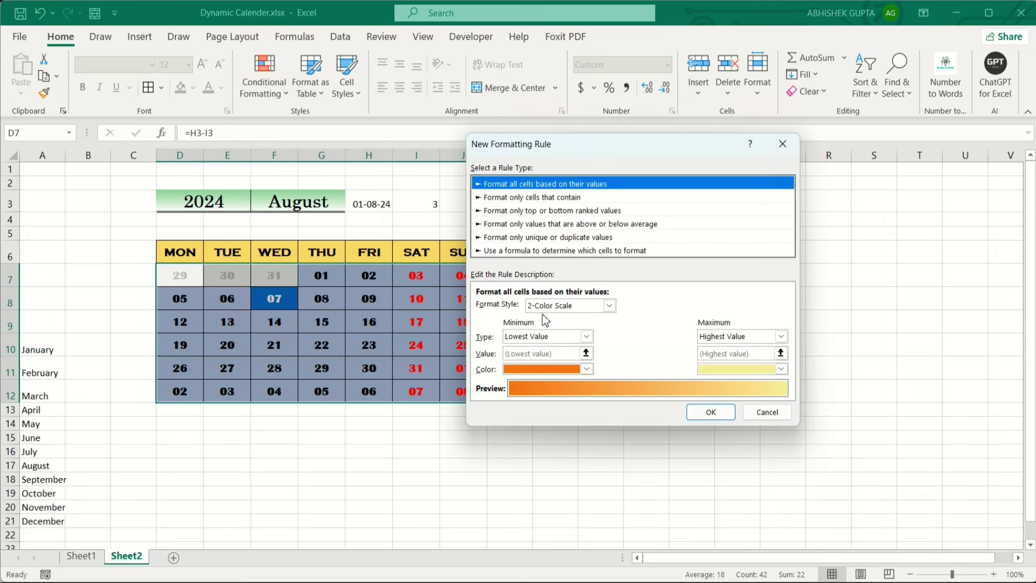
pyautogui.click(525, 251)
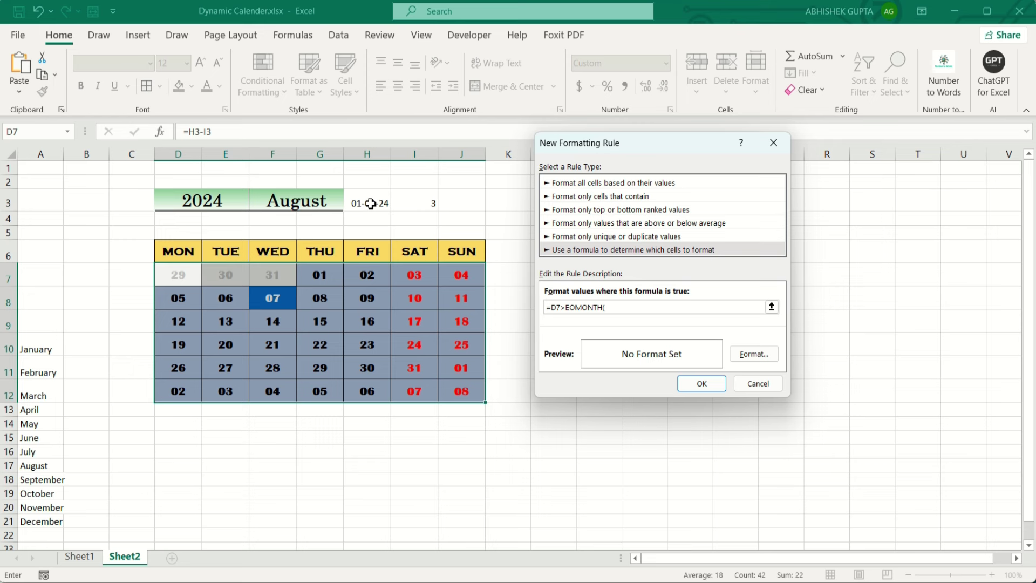
pyautogui.click(372, 204)
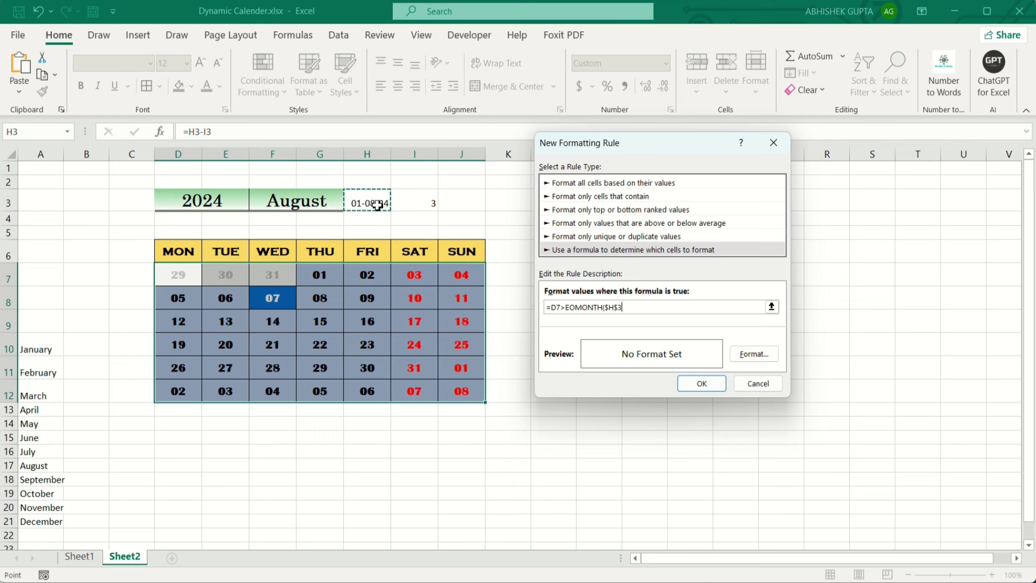
pyautogui.write(',0')
# Step: Format the rule with a light grey font colour and apply it to the calendar
pyautogui.click(758, 355)
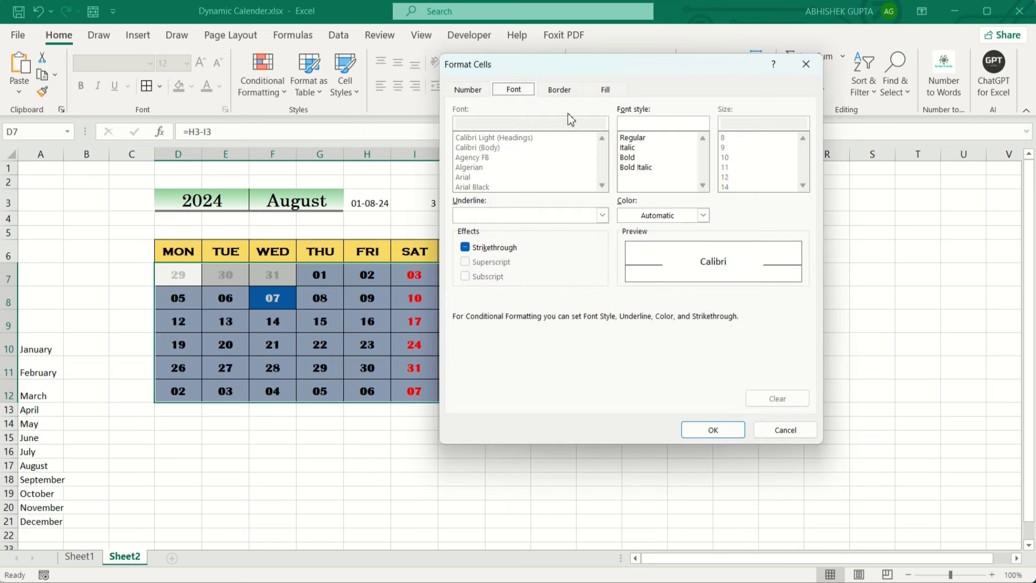
pyautogui.click(703, 215)
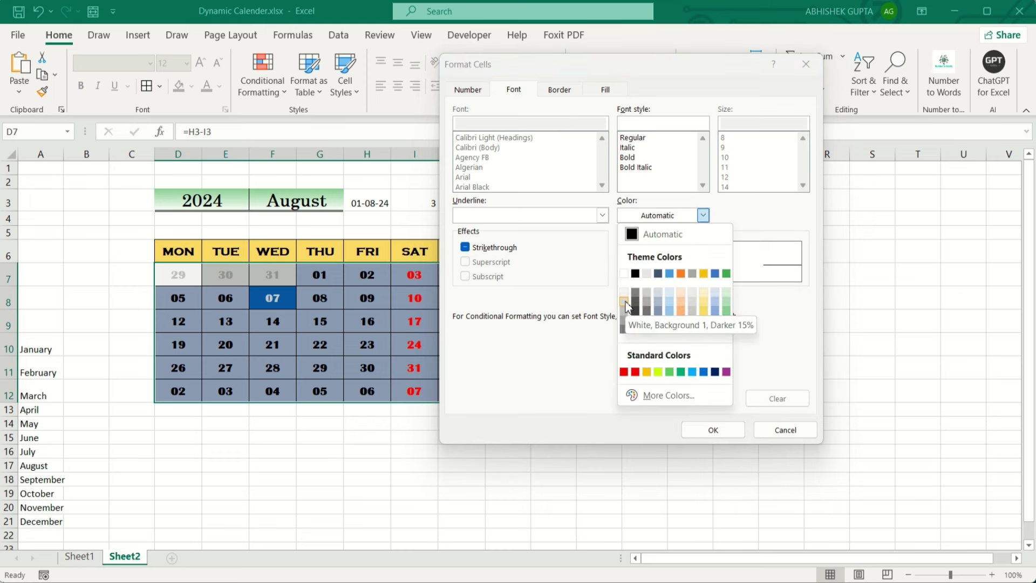
pyautogui.click(624, 303)
pyautogui.click(605, 91)
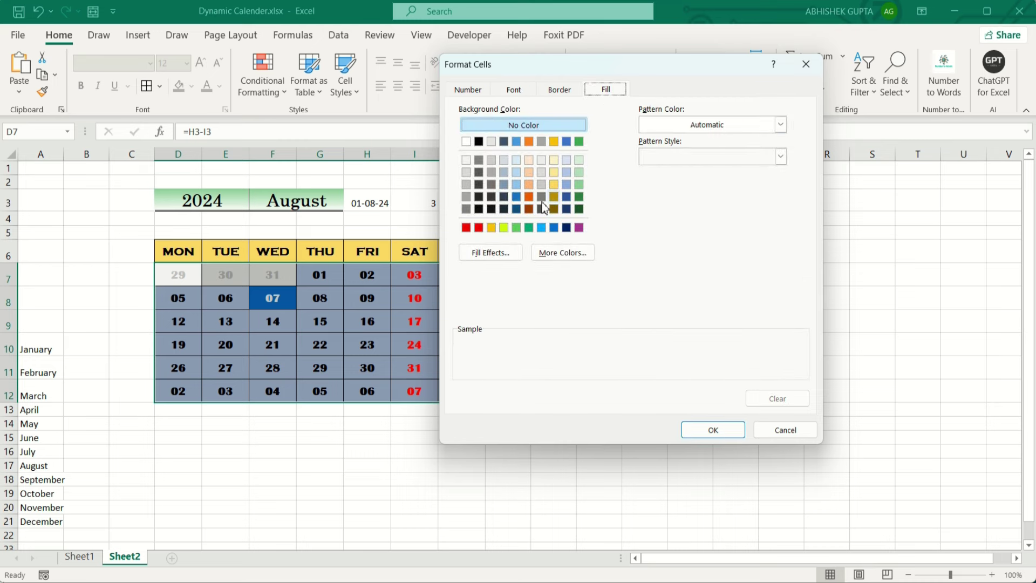
pyautogui.click(714, 430)
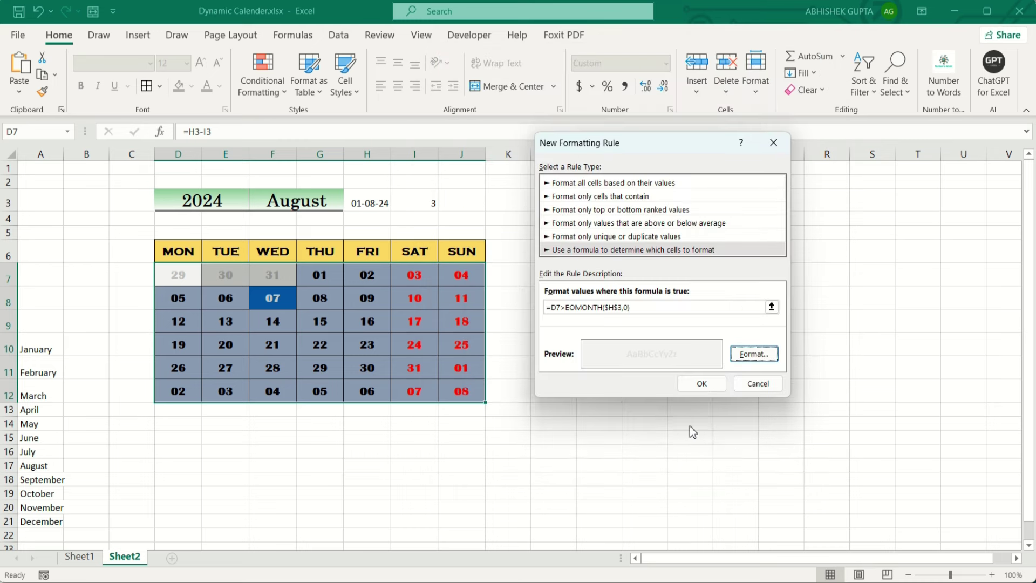
pyautogui.click(700, 385)
pyautogui.click(698, 392)
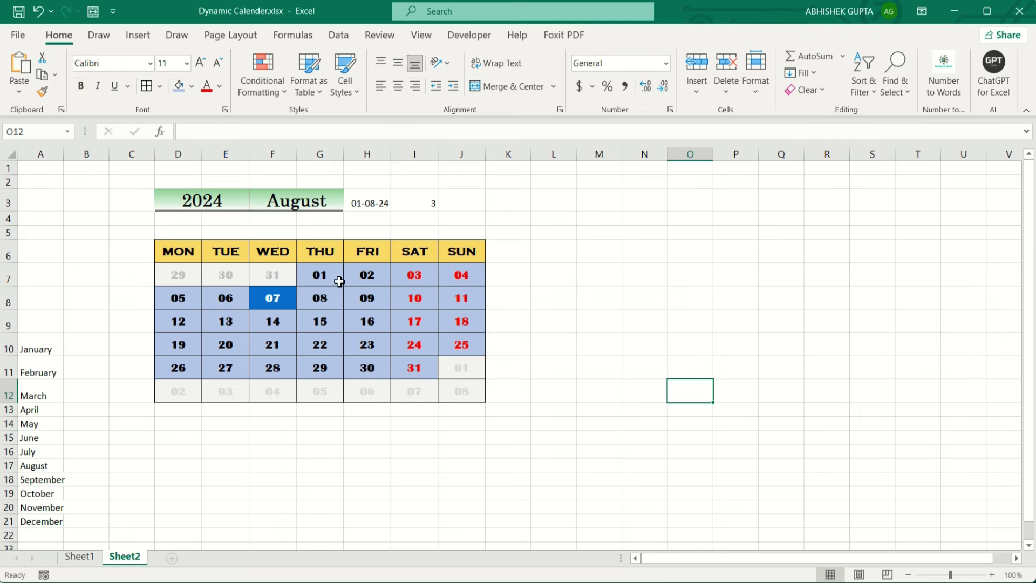
pyautogui.click(322, 208)
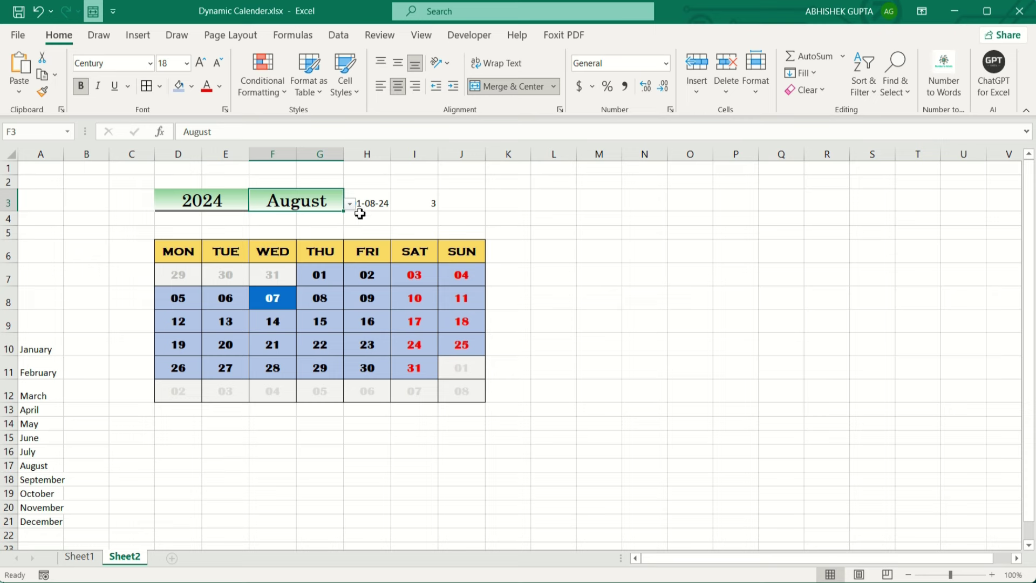
pyautogui.click(349, 205)
pyautogui.click(310, 258)
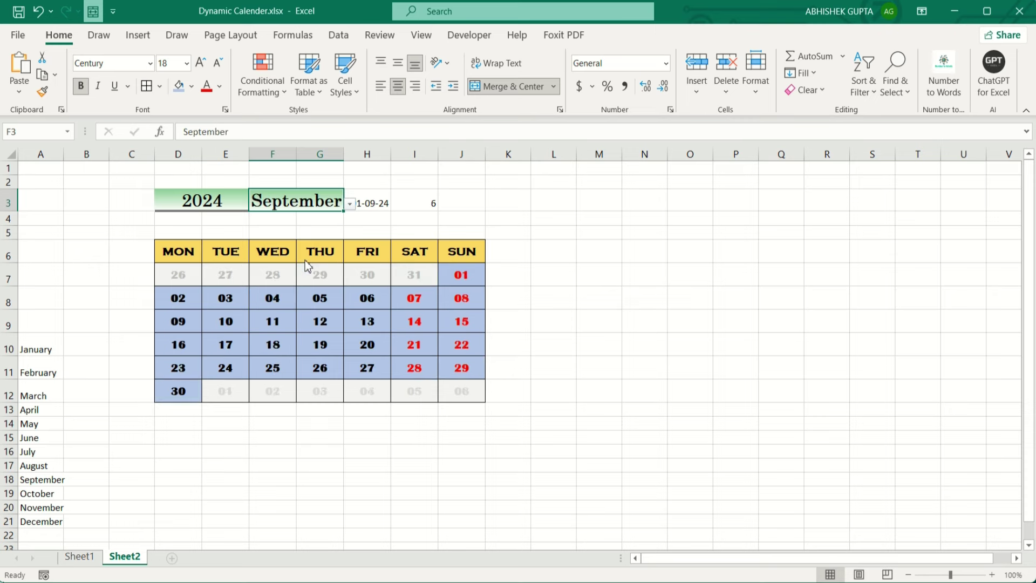
pyautogui.click(349, 204)
pyautogui.click(275, 226)
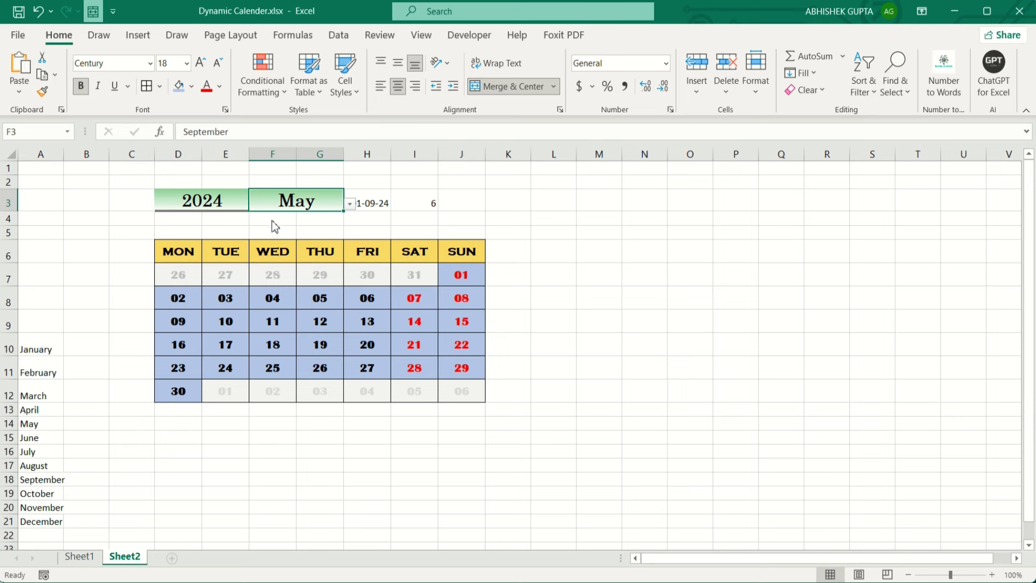
pyautogui.click(349, 204)
pyautogui.click(308, 252)
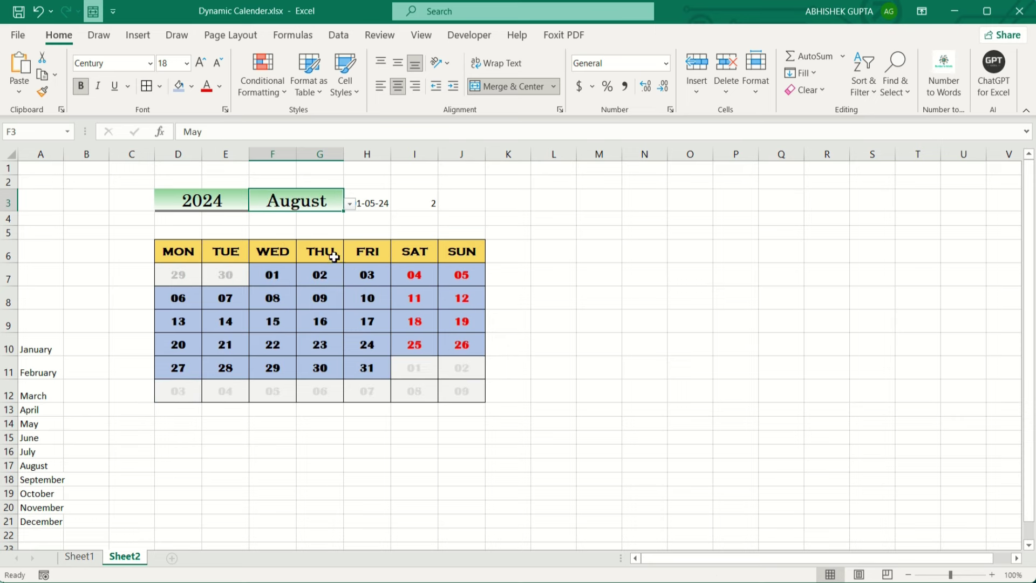
pyautogui.moveTo(367, 203); pyautogui.dragTo(416, 202)
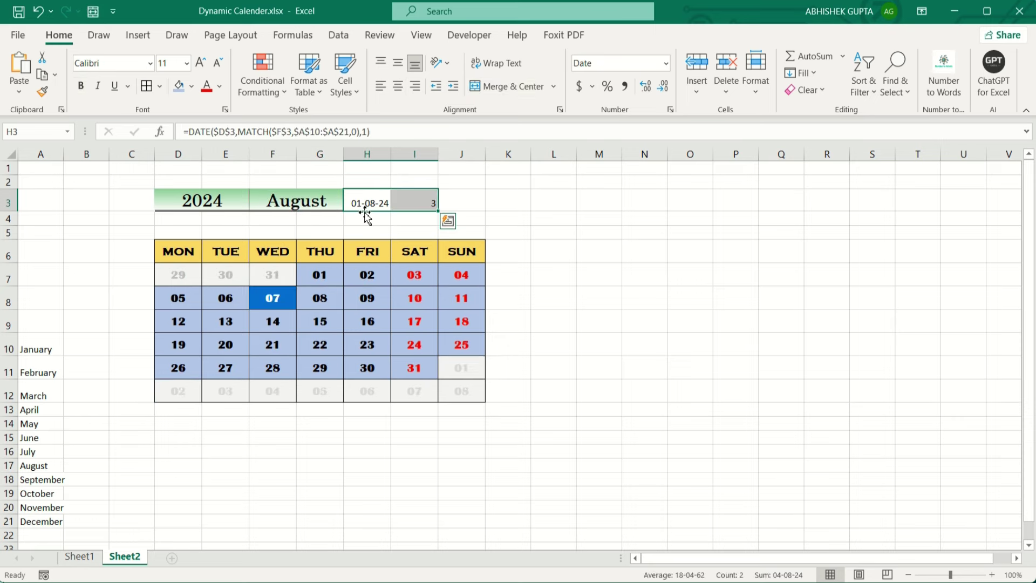
# Step: Apply the custom ;;; number format to the month list A10:A21 so it looks empty
pyautogui.click(37, 353)
pyautogui.moveTo(37, 353); pyautogui.dragTo(40, 521)
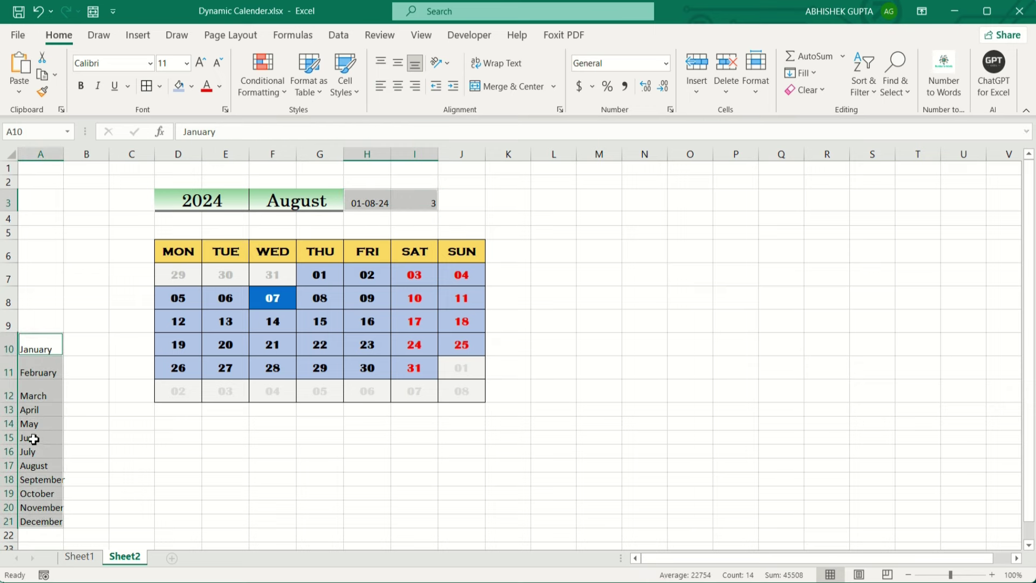
pyautogui.hotkey('ctrl', '1')
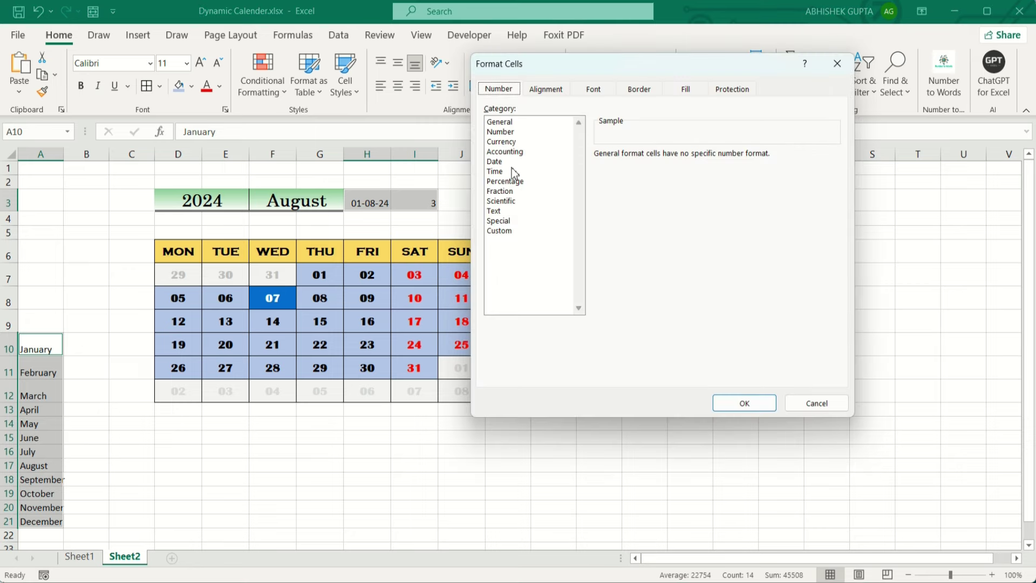
pyautogui.click(512, 231)
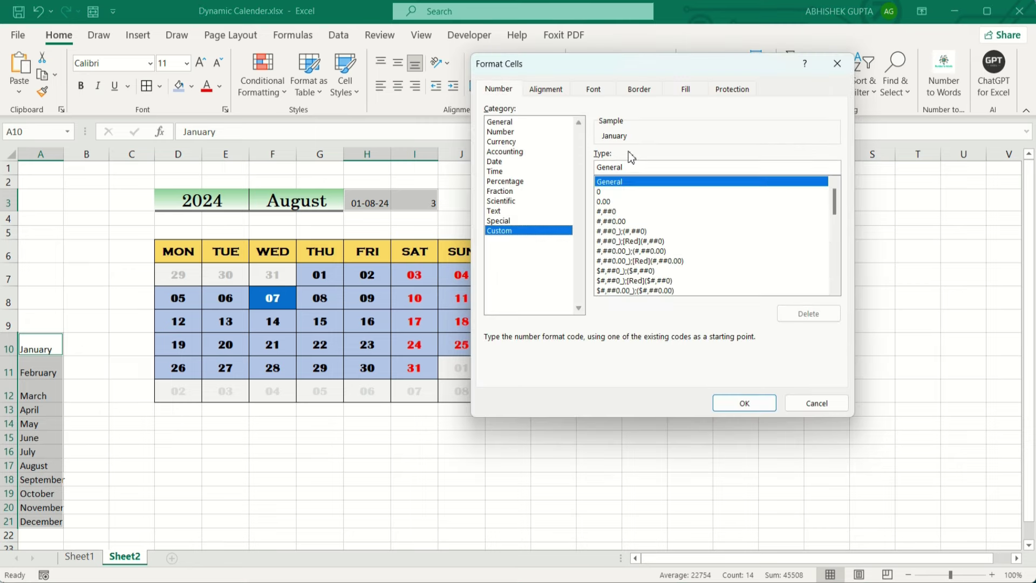
pyautogui.moveTo(635, 168); pyautogui.dragTo(593, 169)
pyautogui.press('BackSpace')
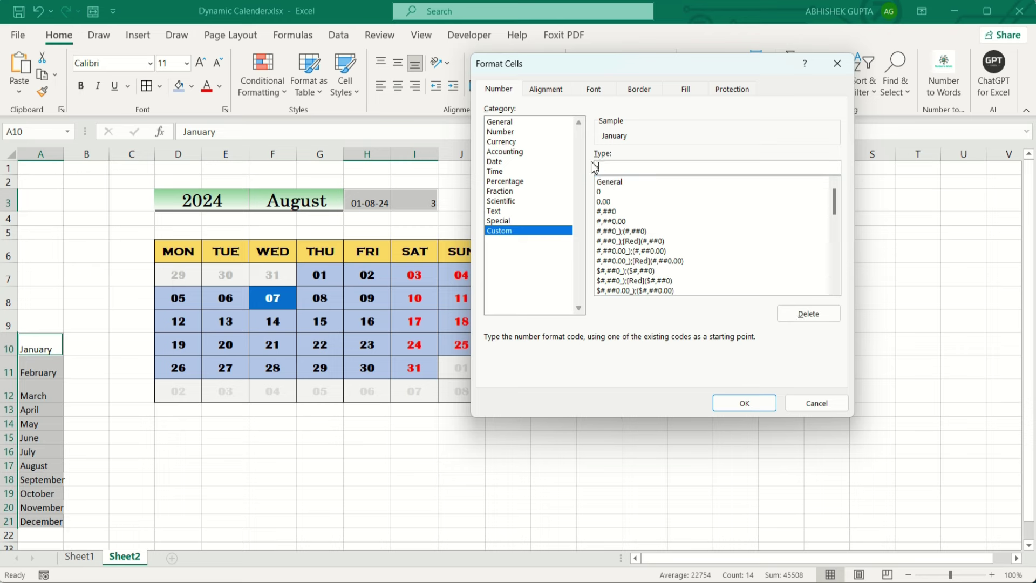
pyautogui.write(';;;')
pyautogui.click(744, 403)
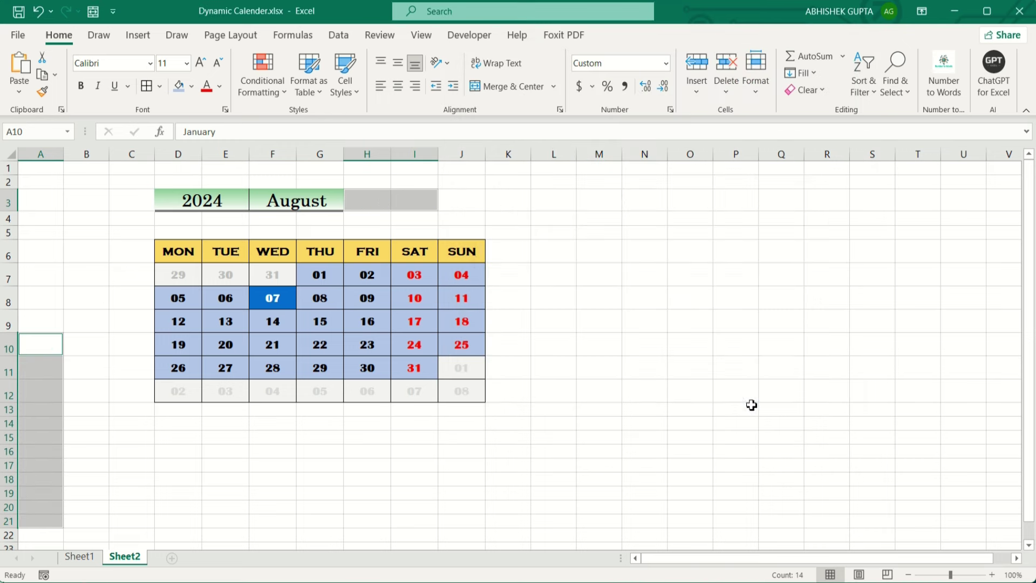
# Step: Confirm helper cells H3 and I3 still hold their formulas while appearing blank
pyautogui.click(544, 216)
pyautogui.click(367, 195)
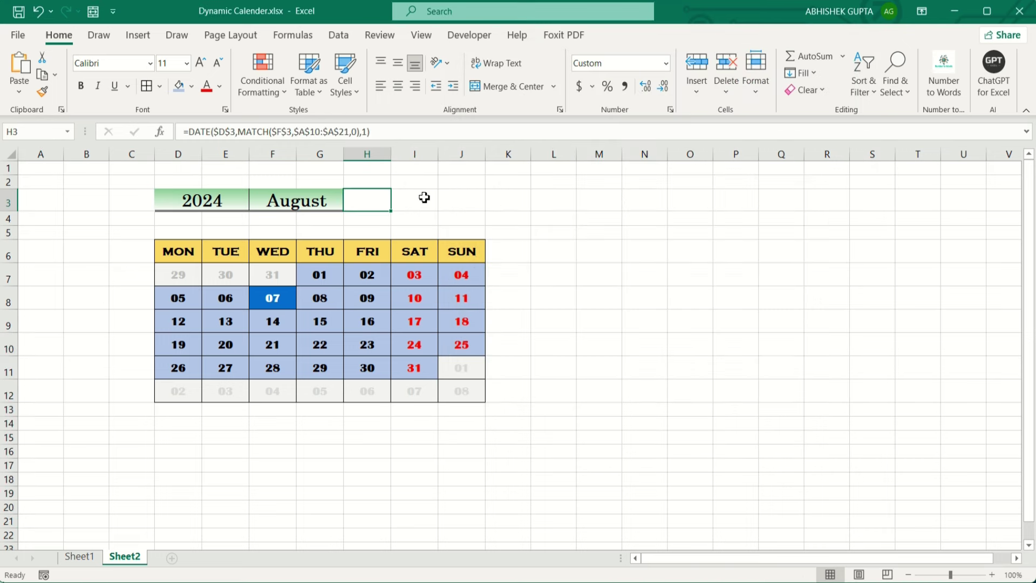
pyautogui.click(429, 198)
# Step: Change the month in F3 to June, then September, and zoom the calendar to about 158%
pyautogui.click(385, 204)
pyautogui.click(607, 272)
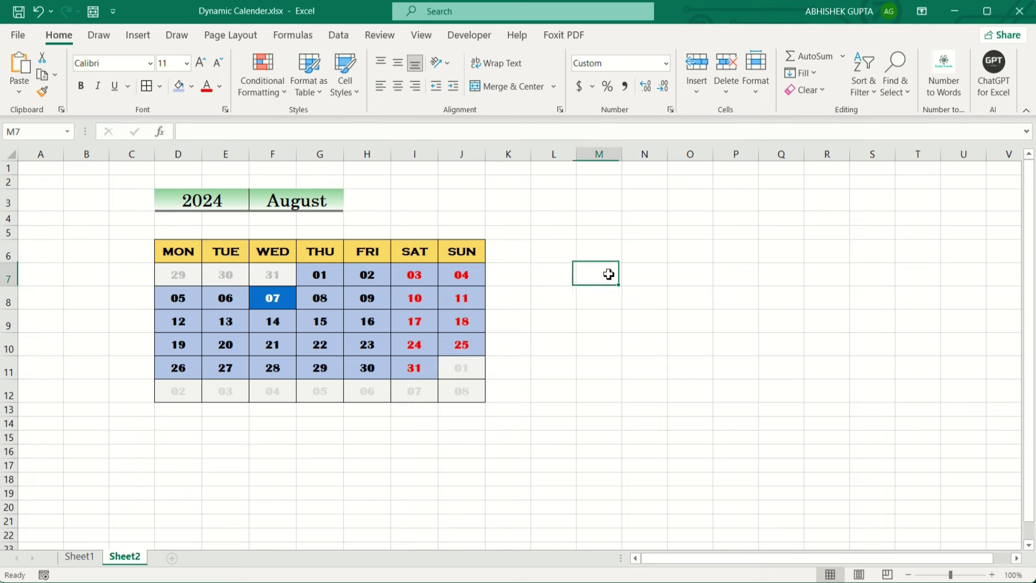
pyautogui.click(248, 208)
pyautogui.click(333, 214)
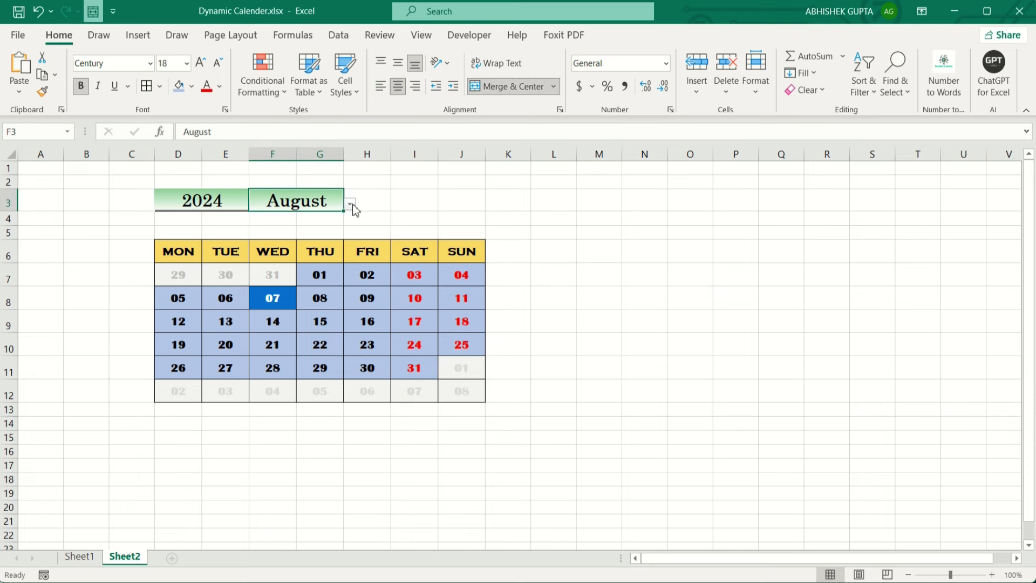
pyautogui.hotkey('ctrl', 'z')
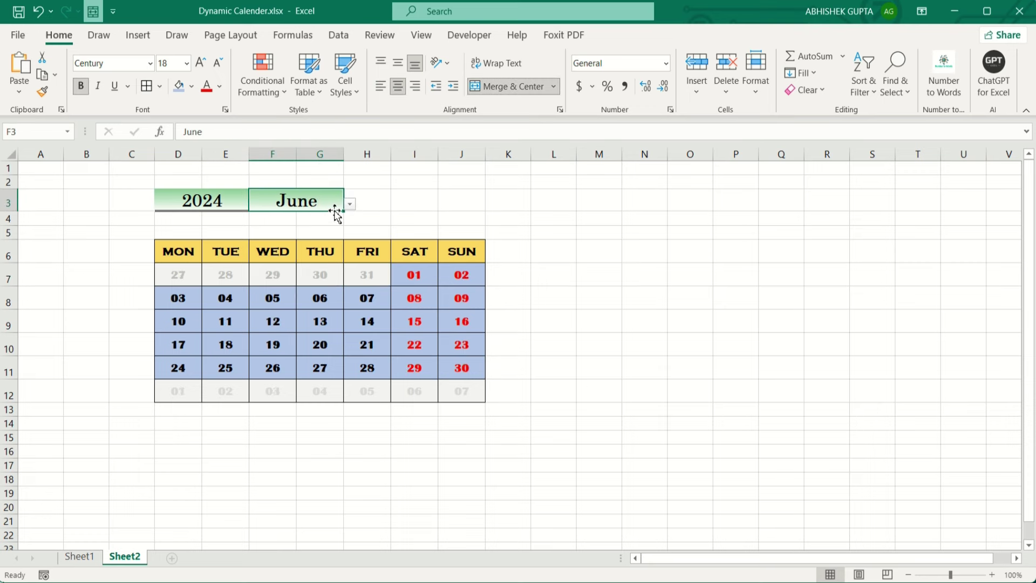
pyautogui.hotkey('ctrl', 'z')
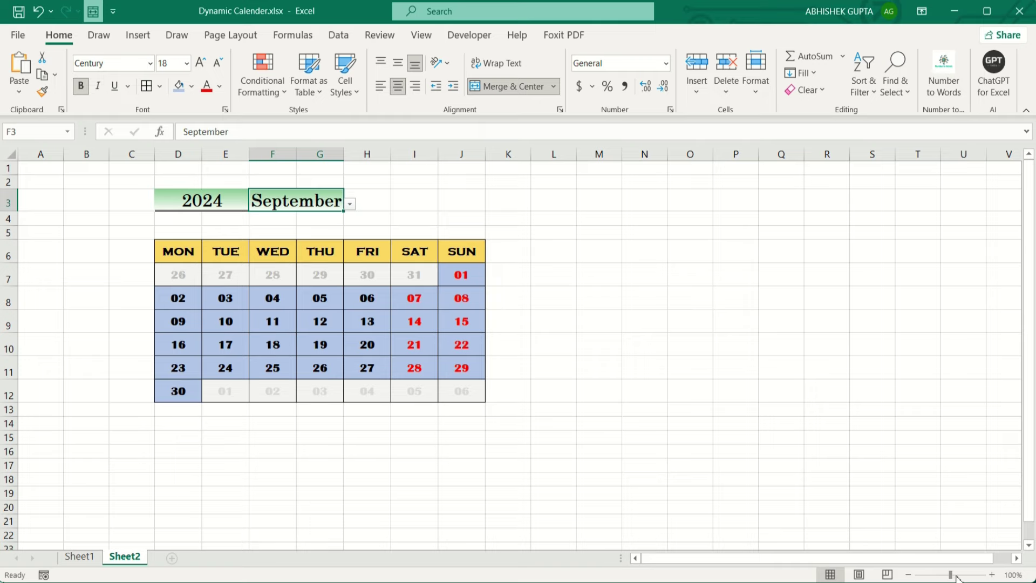
pyautogui.moveTo(950, 575); pyautogui.dragTo(956, 575)
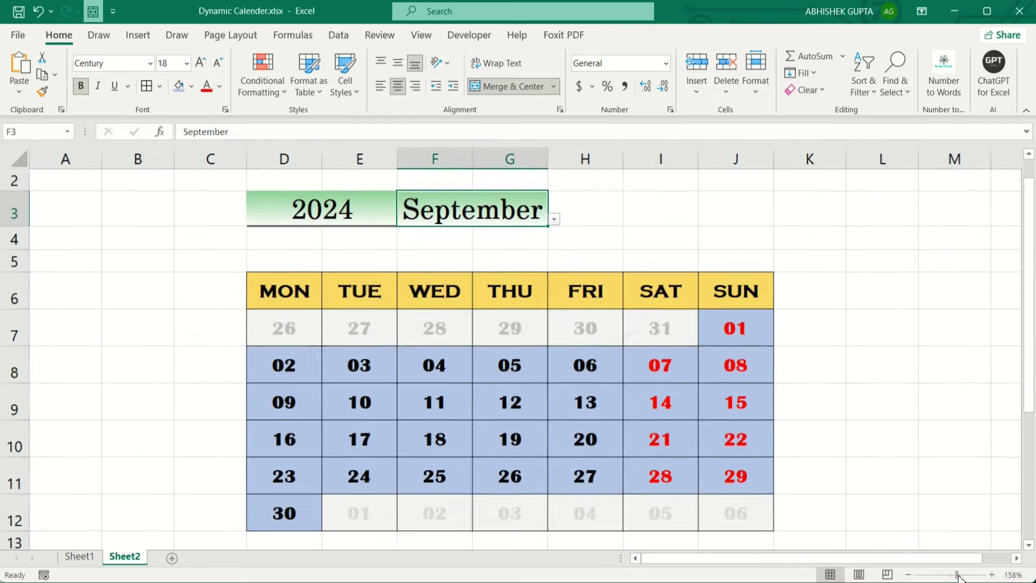